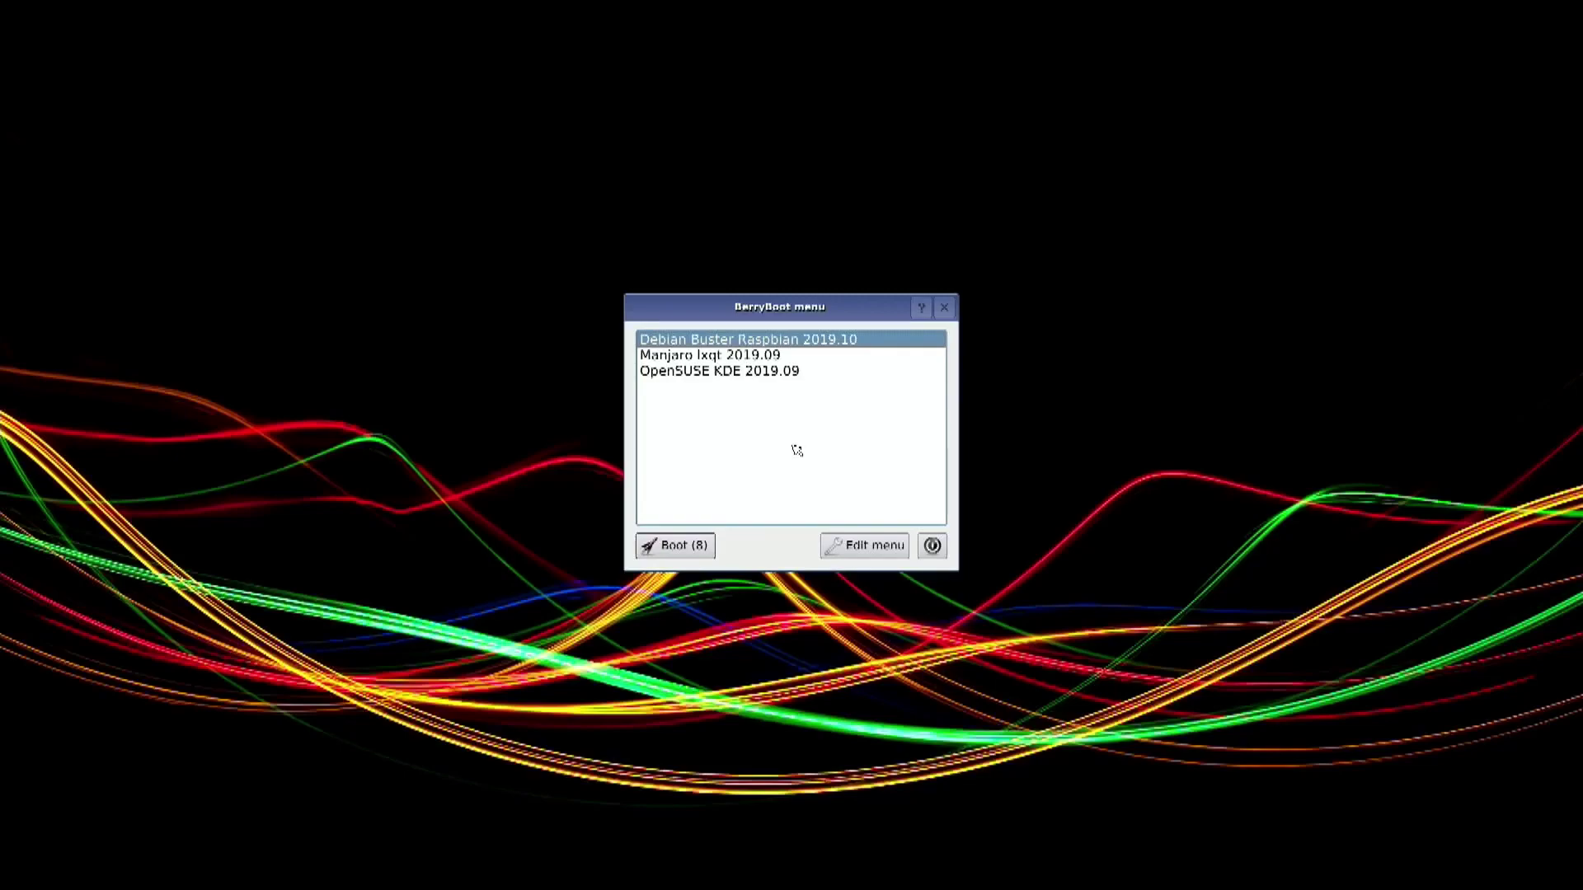
Open BerryBoot's boot menu editor and start adding another operating system
{"action": "left_click", "coordinate": [840, 548]}
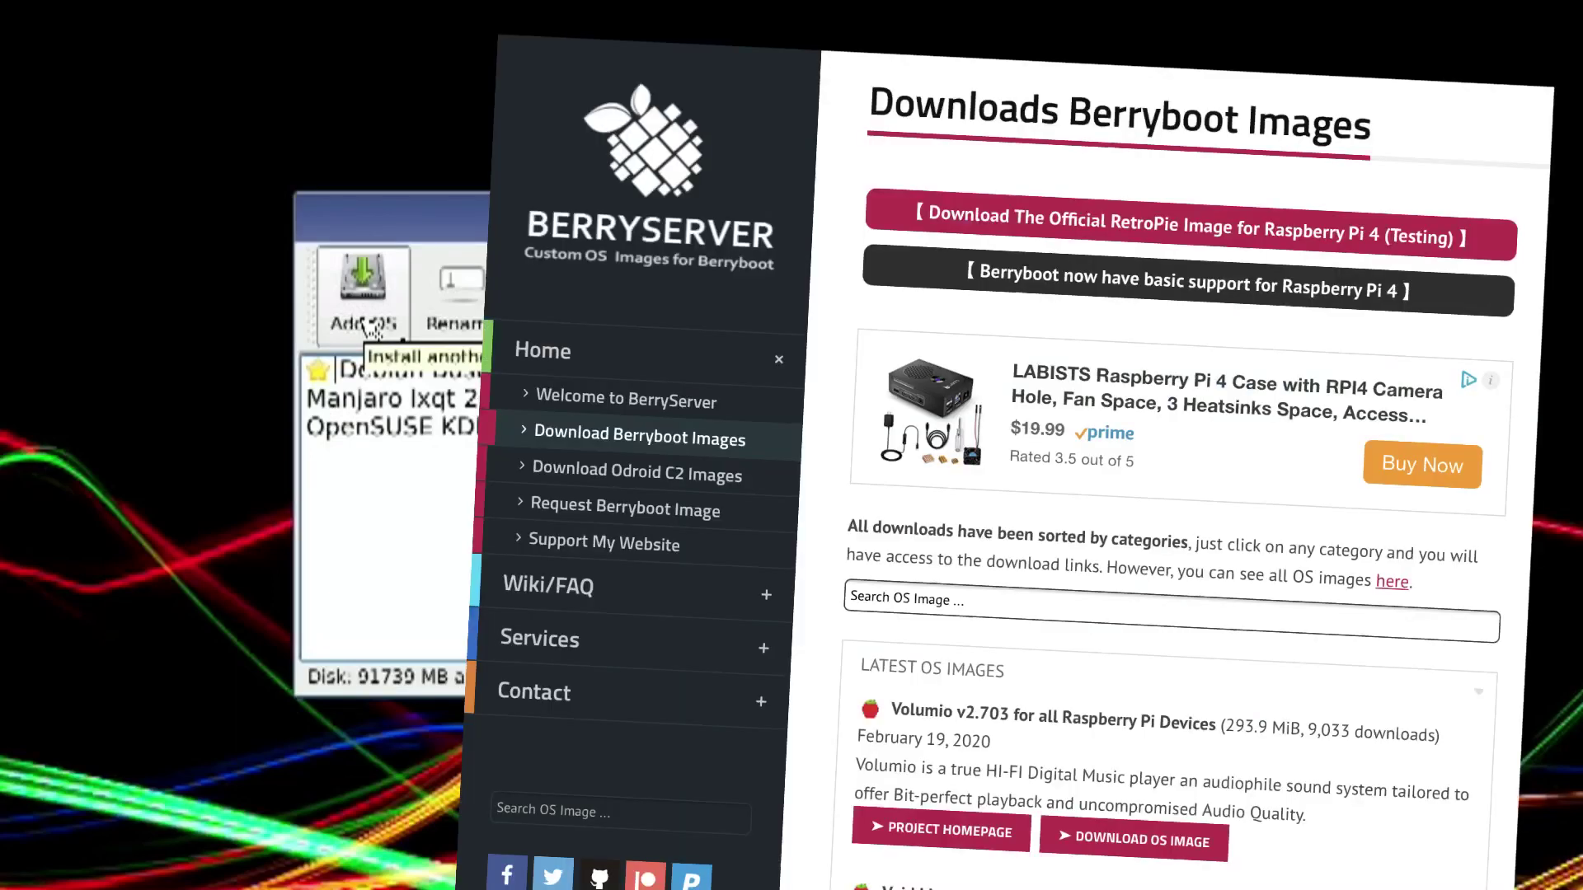
{"action": "left_click", "coordinate": [368, 328]}
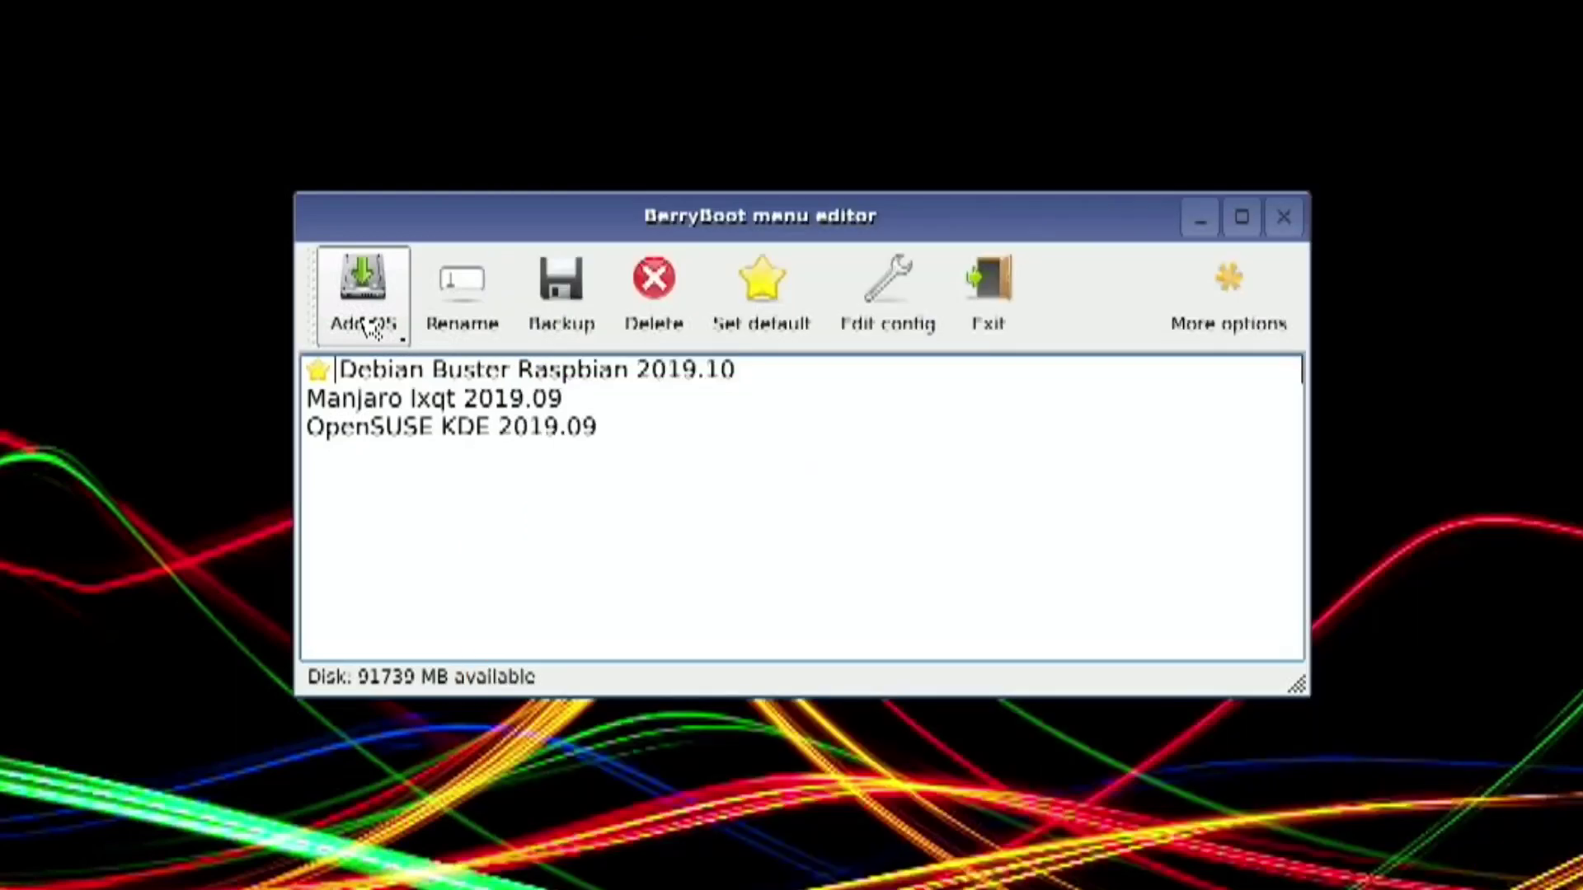
Browse the Appliances and Others categories and choose Ubuntu server arm64 18.04.3
{"action": "left_click", "coordinate": [367, 328]}
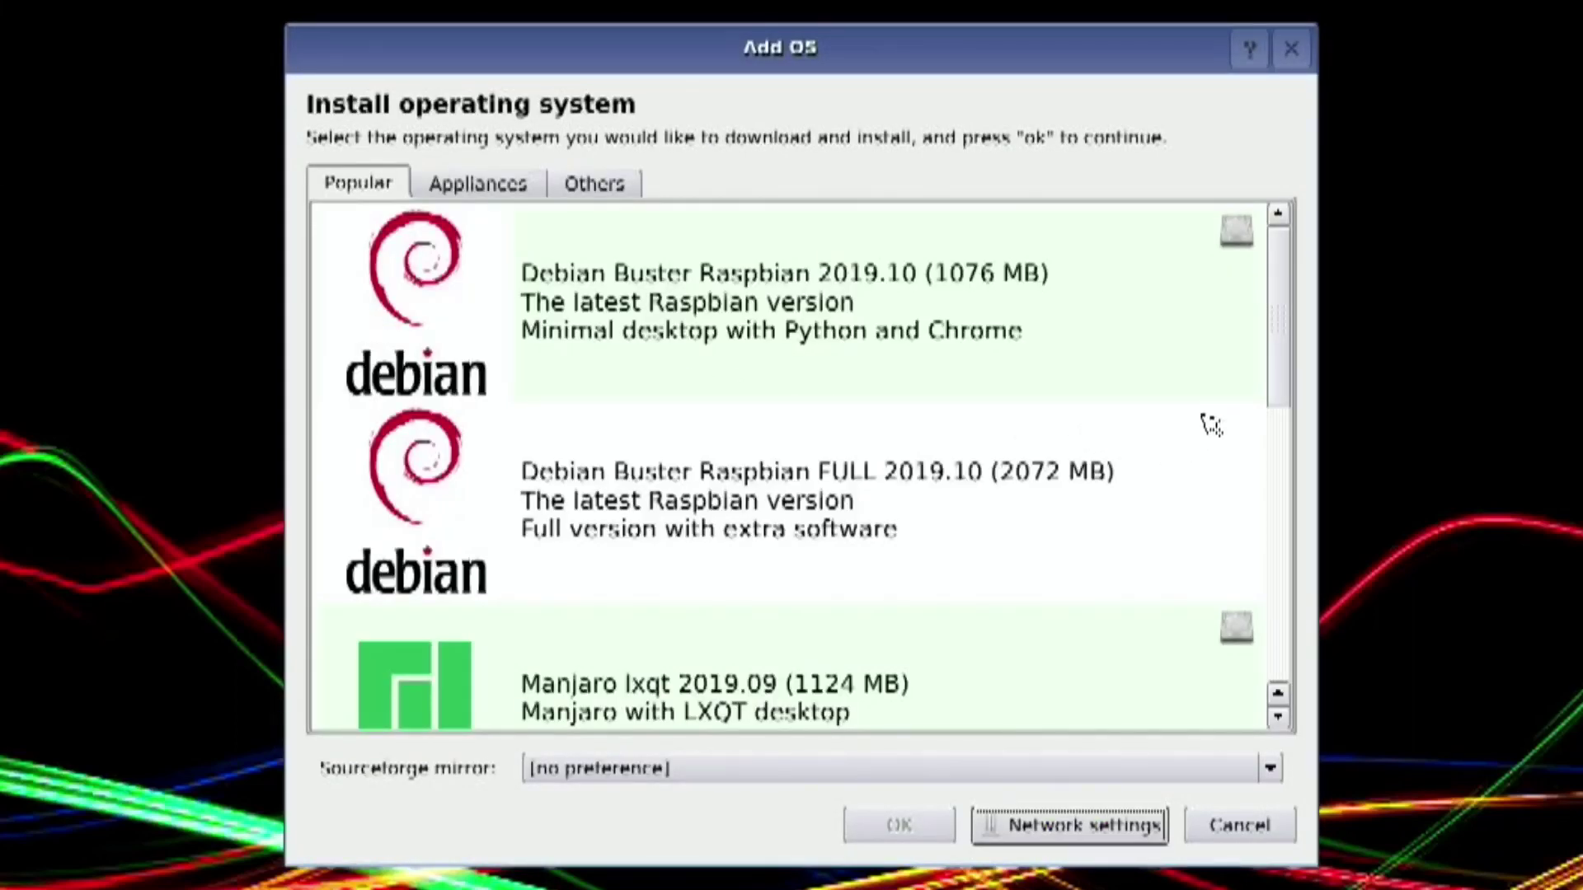
{"action": "left_click_drag", "start_coordinate": [1288, 373], "coordinate": [1262, 276]}
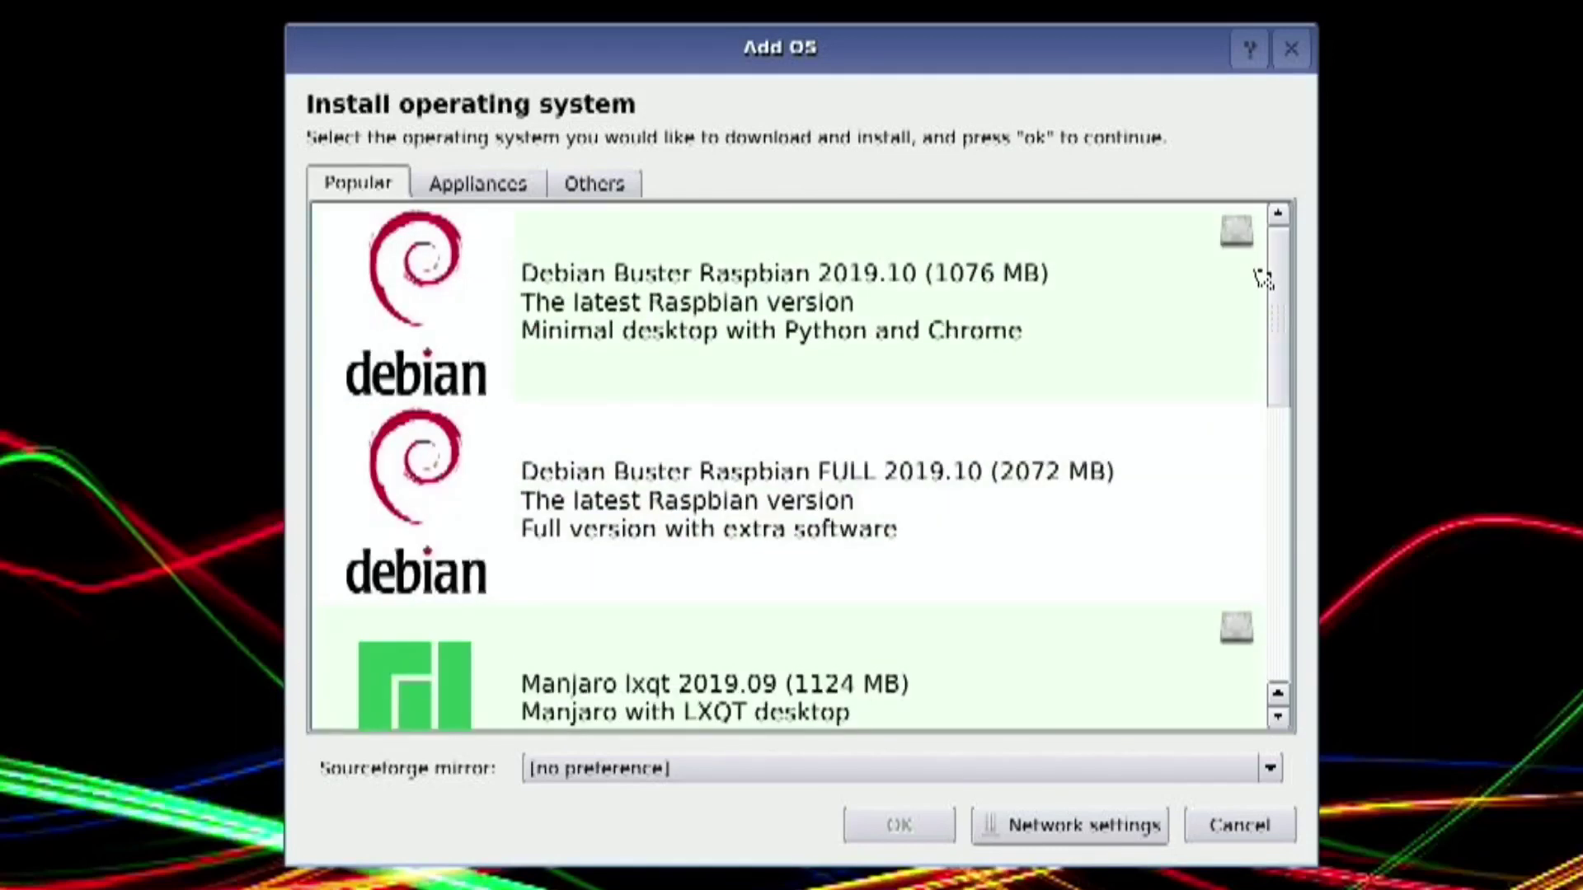
{"action": "left_click", "coordinate": [471, 185]}
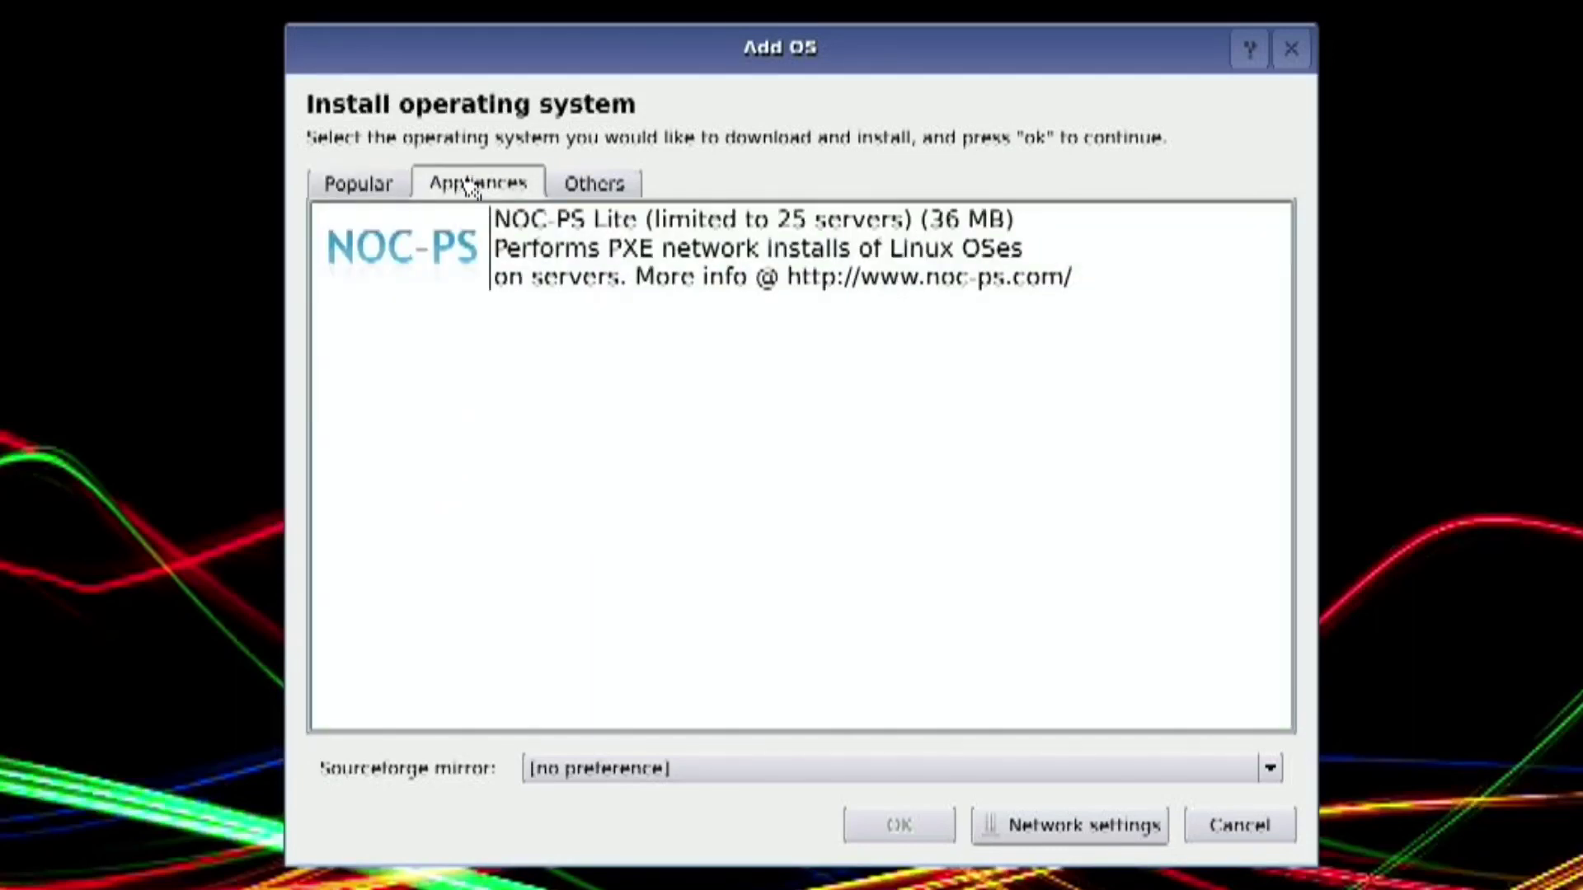
{"action": "left_click", "coordinate": [587, 185]}
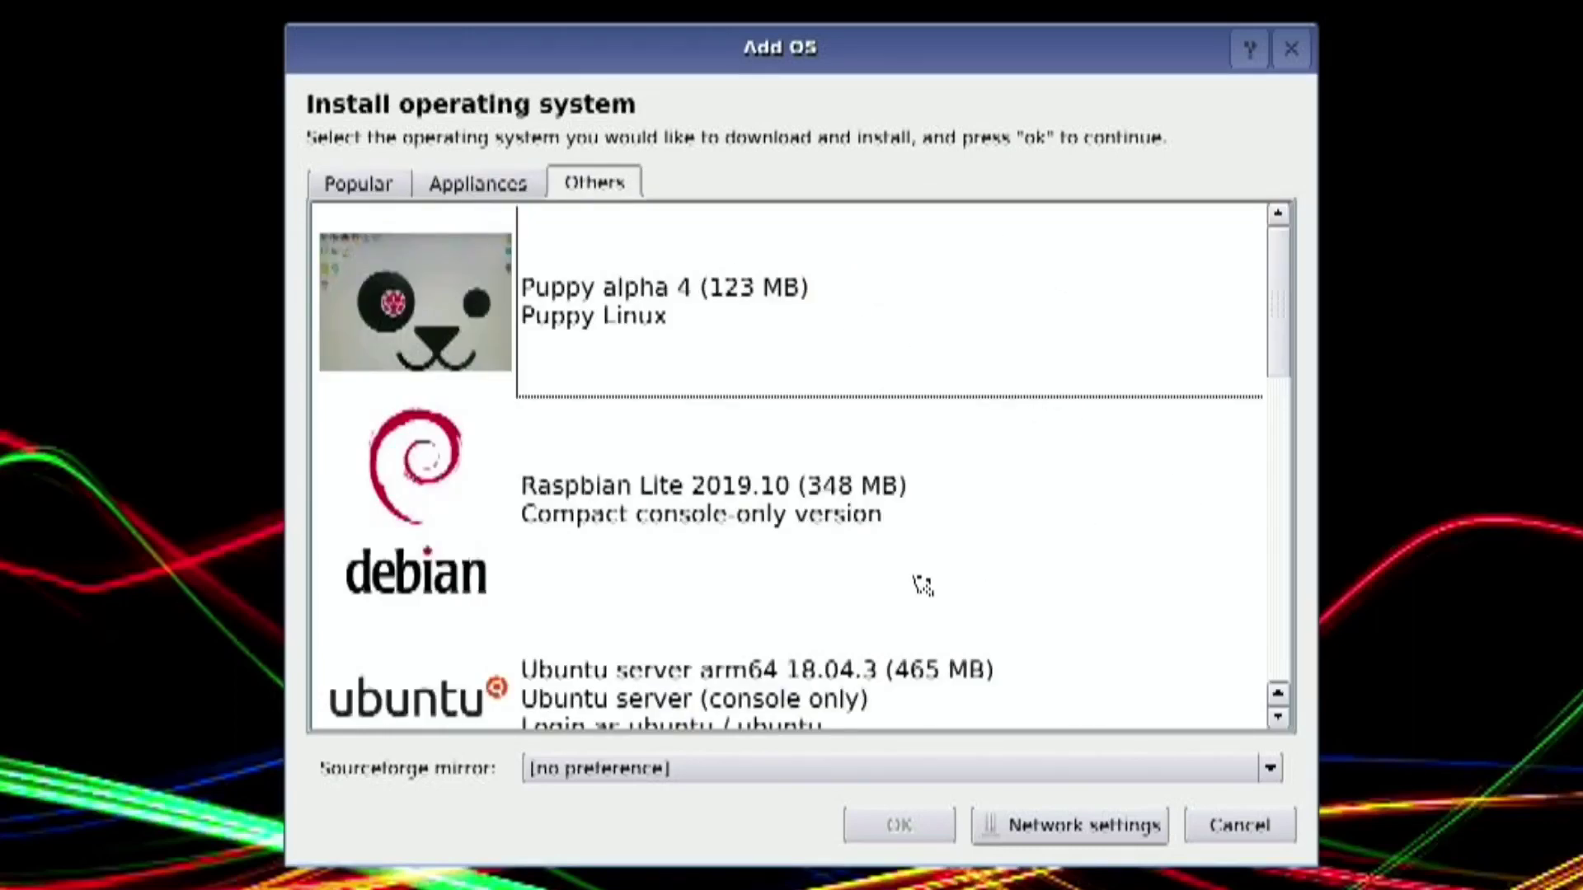
{"action": "left_click", "coordinate": [837, 643]}
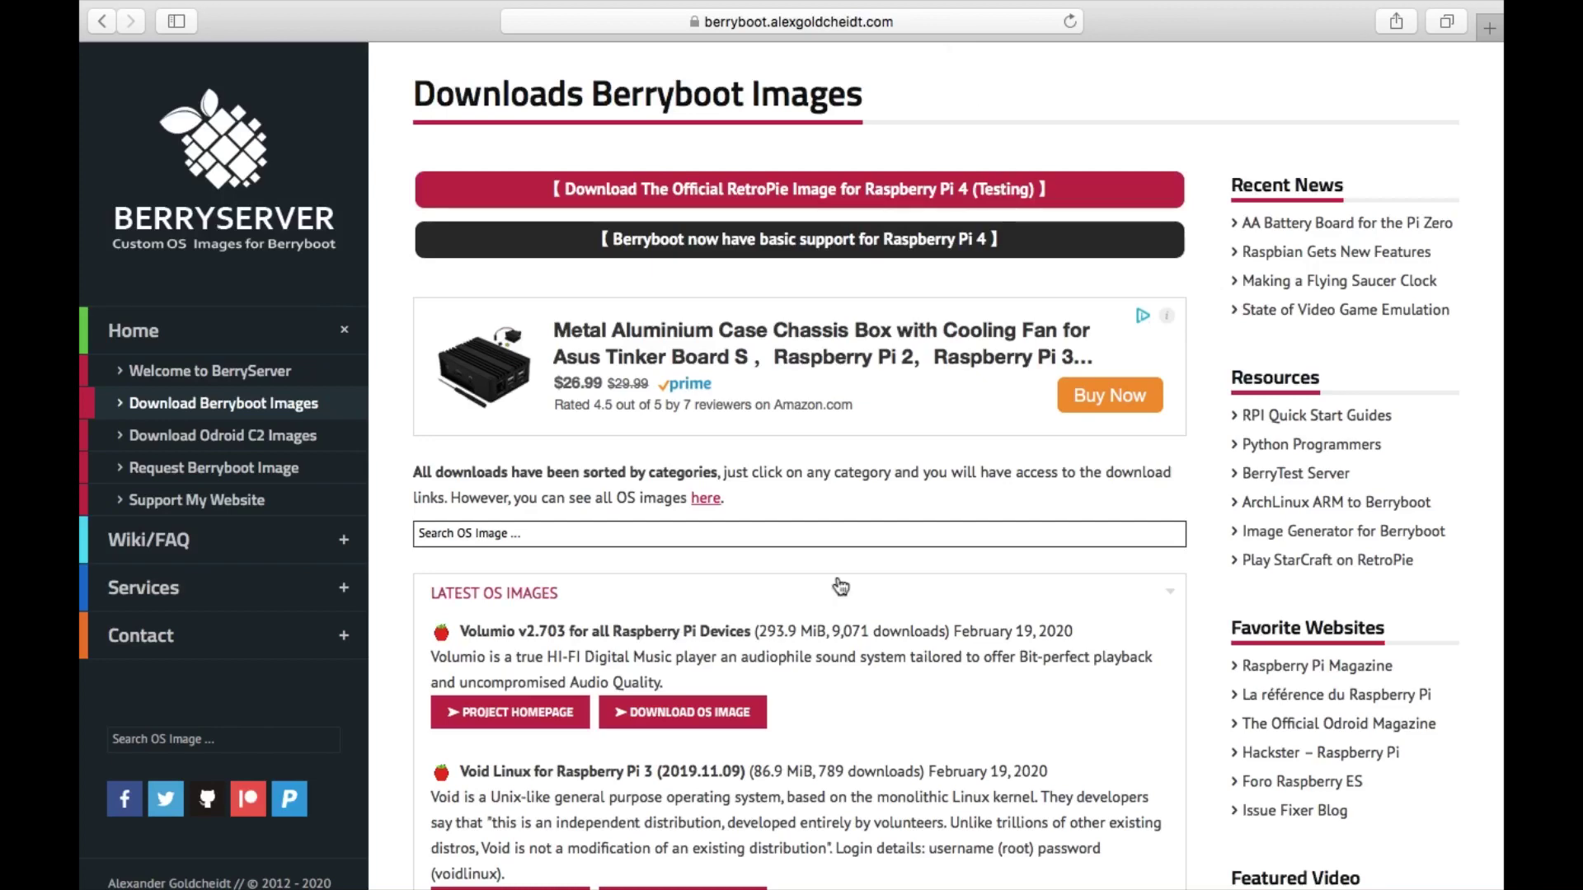
Search BerryServer images for 'lts' and scroll to the Ubuntu 18.04.4 LTS Raspberry Pi image
{"action": "scroll", "coordinate": [840, 585], "scroll_direction": "down", "scroll_amount": 5}
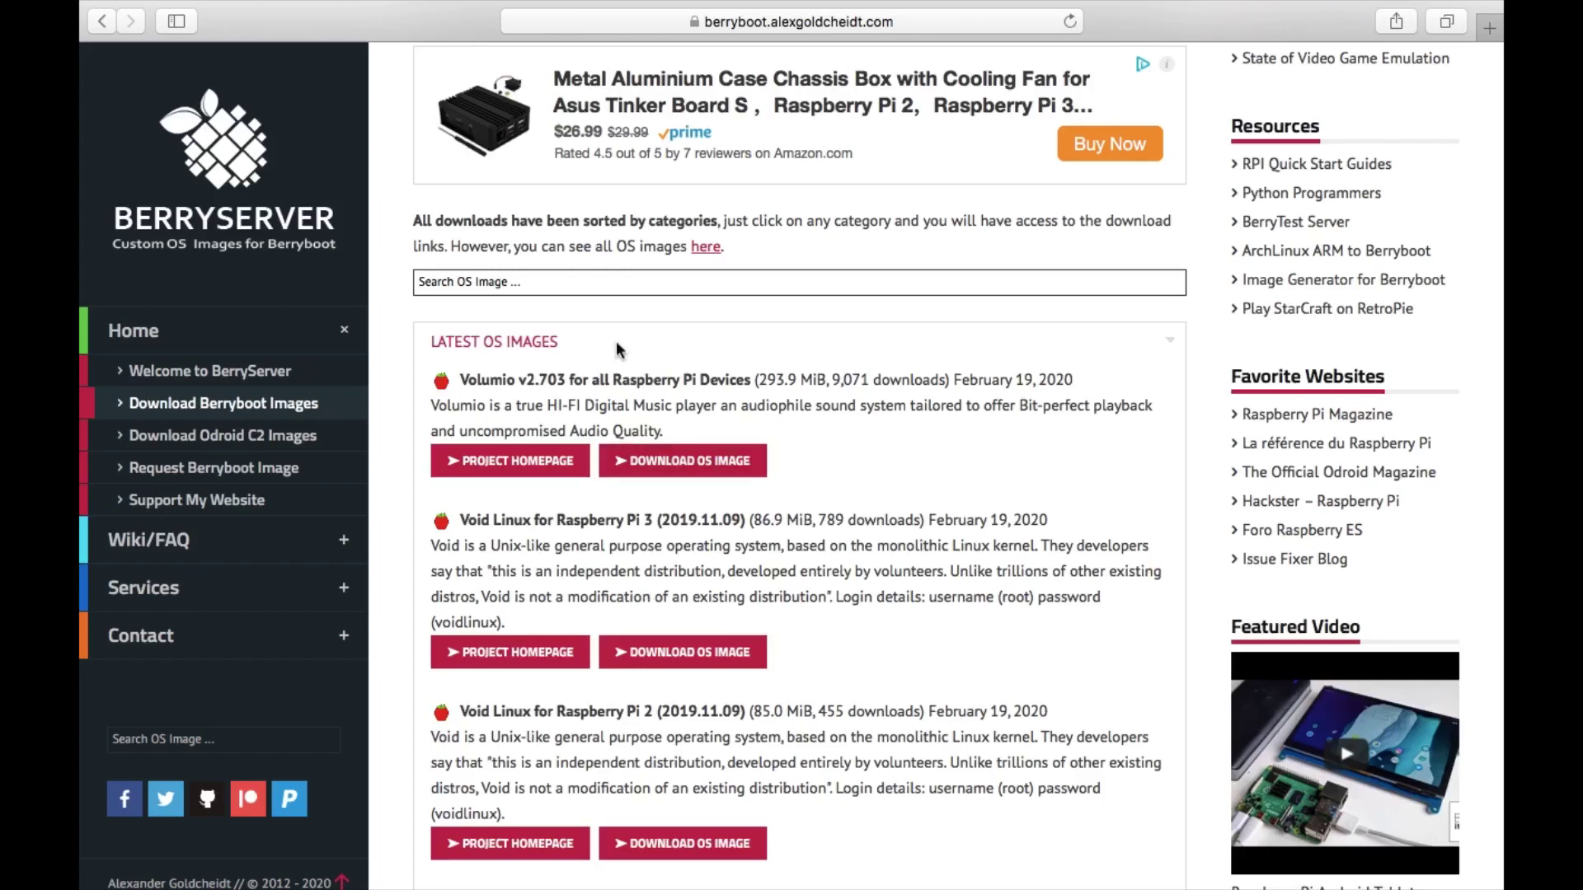
{"action": "left_click", "coordinate": [562, 282]}
{"action": "type", "text": "lts"}
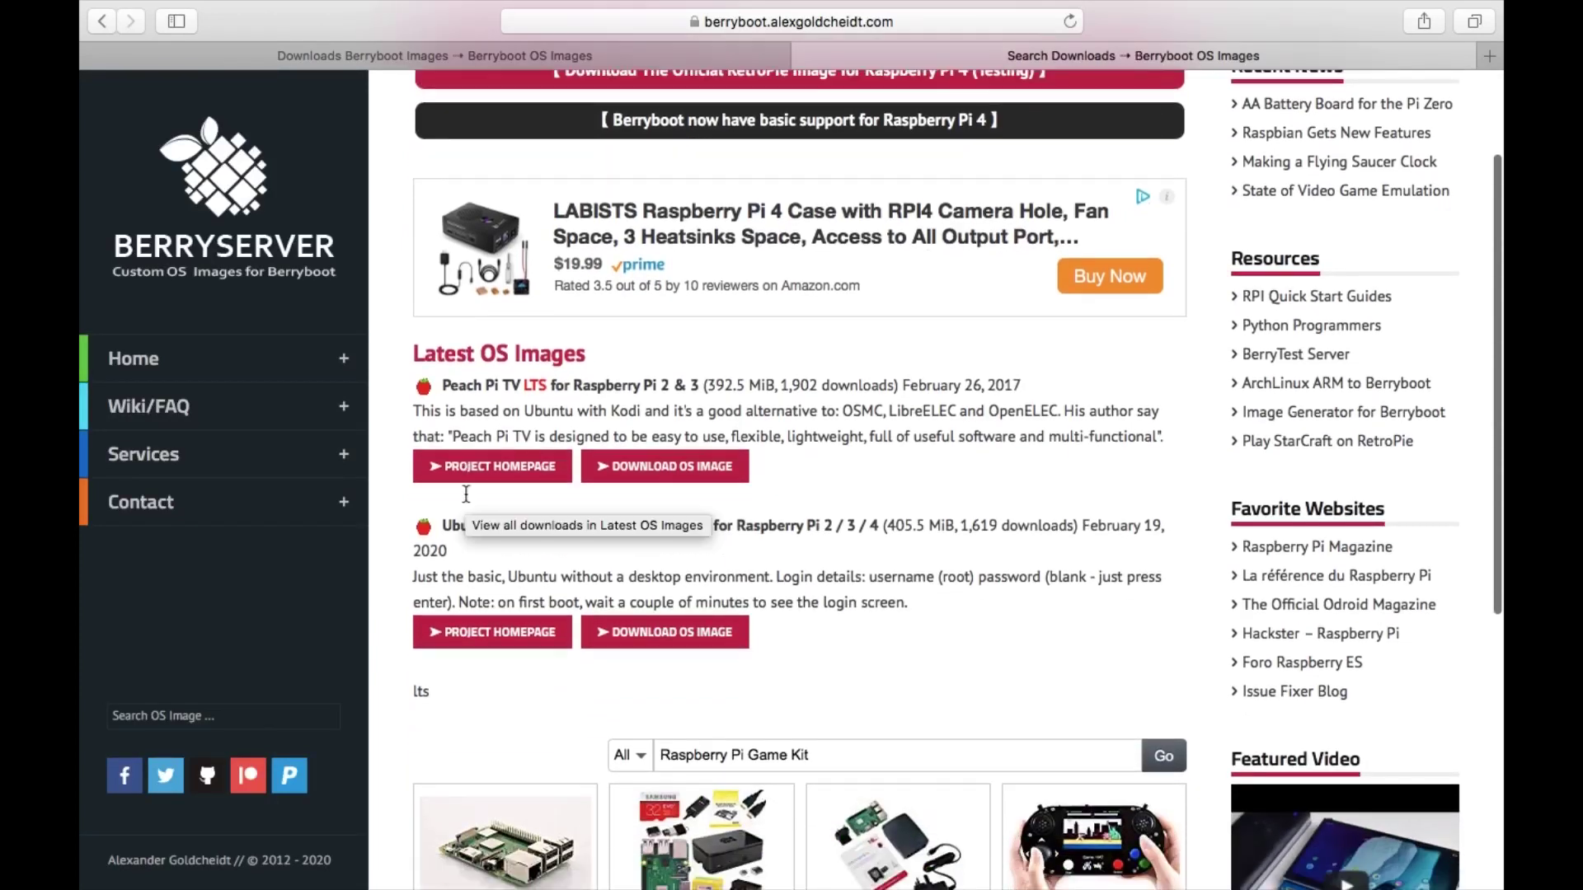
{"action": "scroll", "coordinate": [466, 494], "scroll_direction": "down", "scroll_amount": 2}
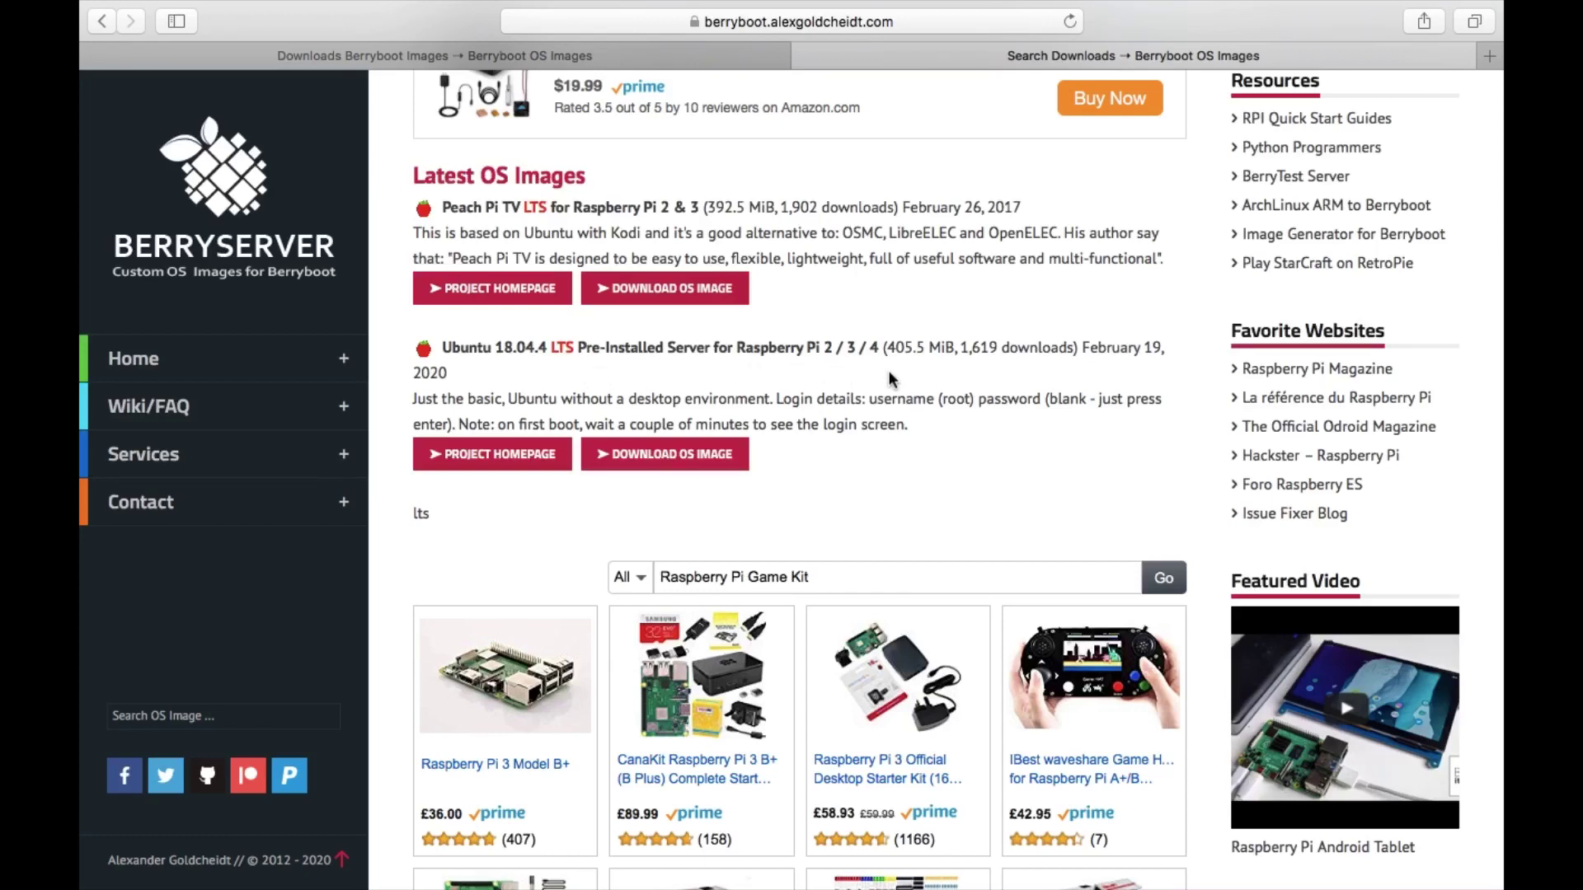
Download the Ubuntu 18.04.4 LTS image from SourceForge, accepting the privacy terms, and check progress
{"action": "left_click", "coordinate": [682, 458]}
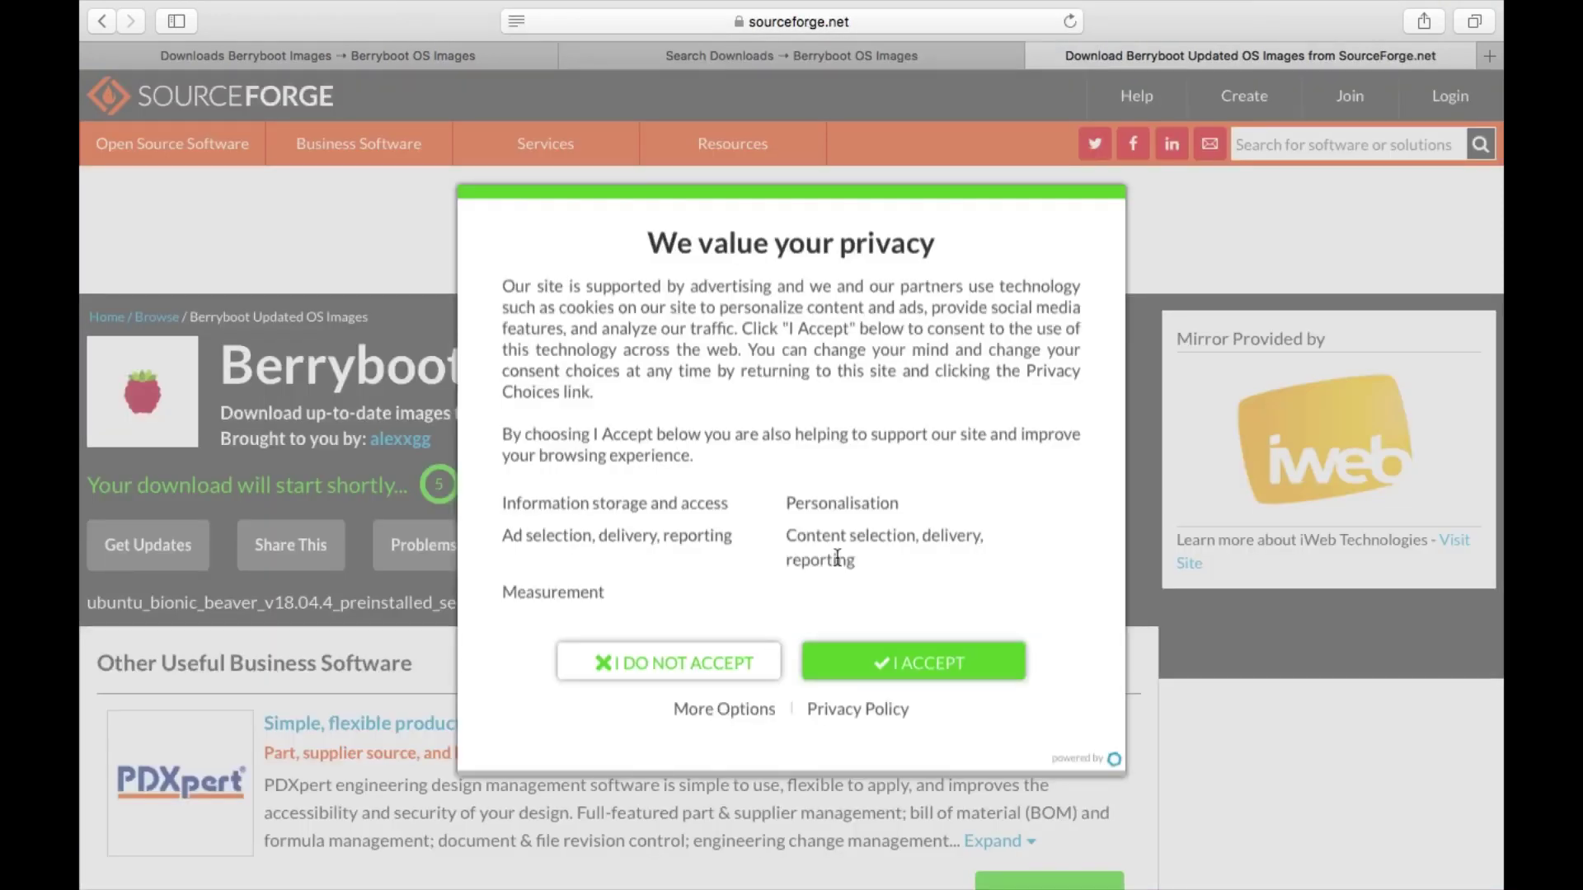
{"action": "left_click", "coordinate": [897, 659]}
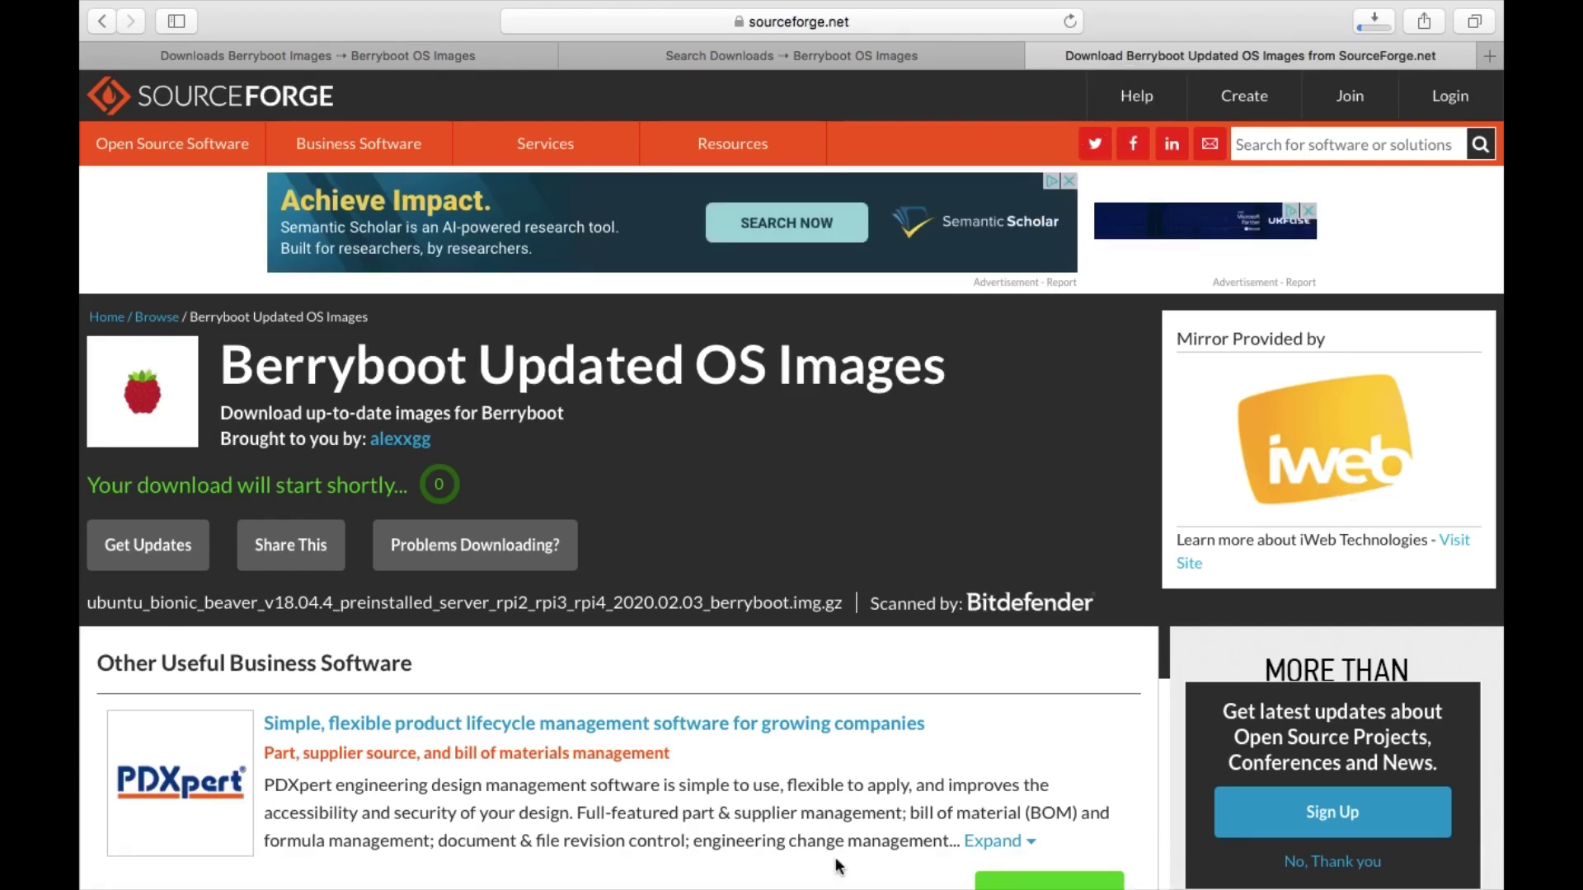
{"action": "left_click", "coordinate": [1374, 23]}
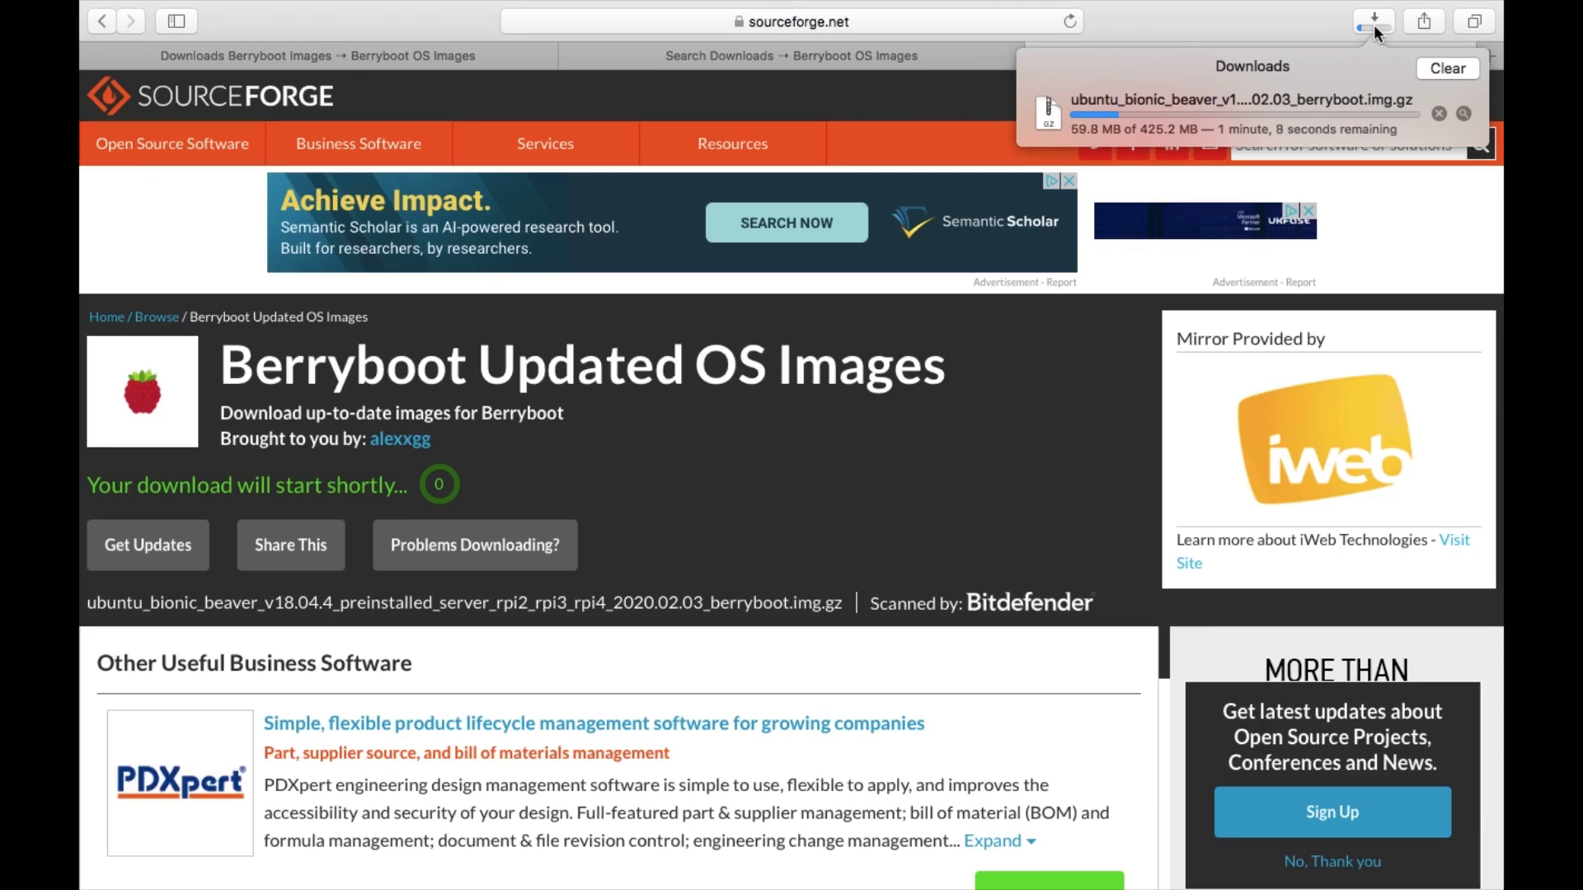
{"action": "key", "text": "ctrl+Right"}
{"action": "key", "text": "ctrl+Right"}
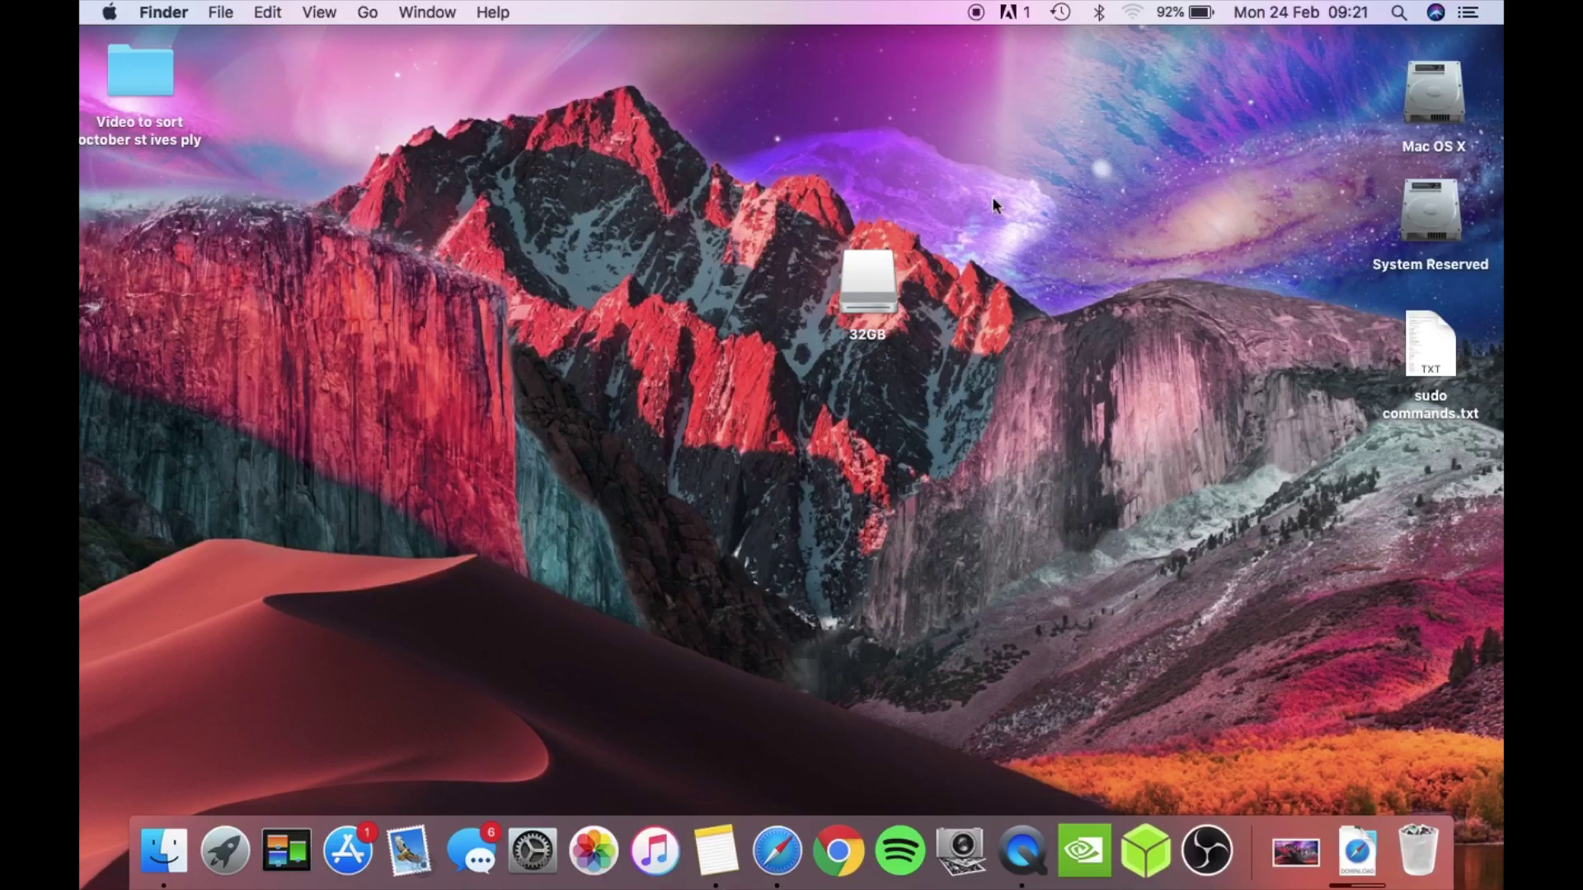
{"action": "left_click", "coordinate": [882, 272]}
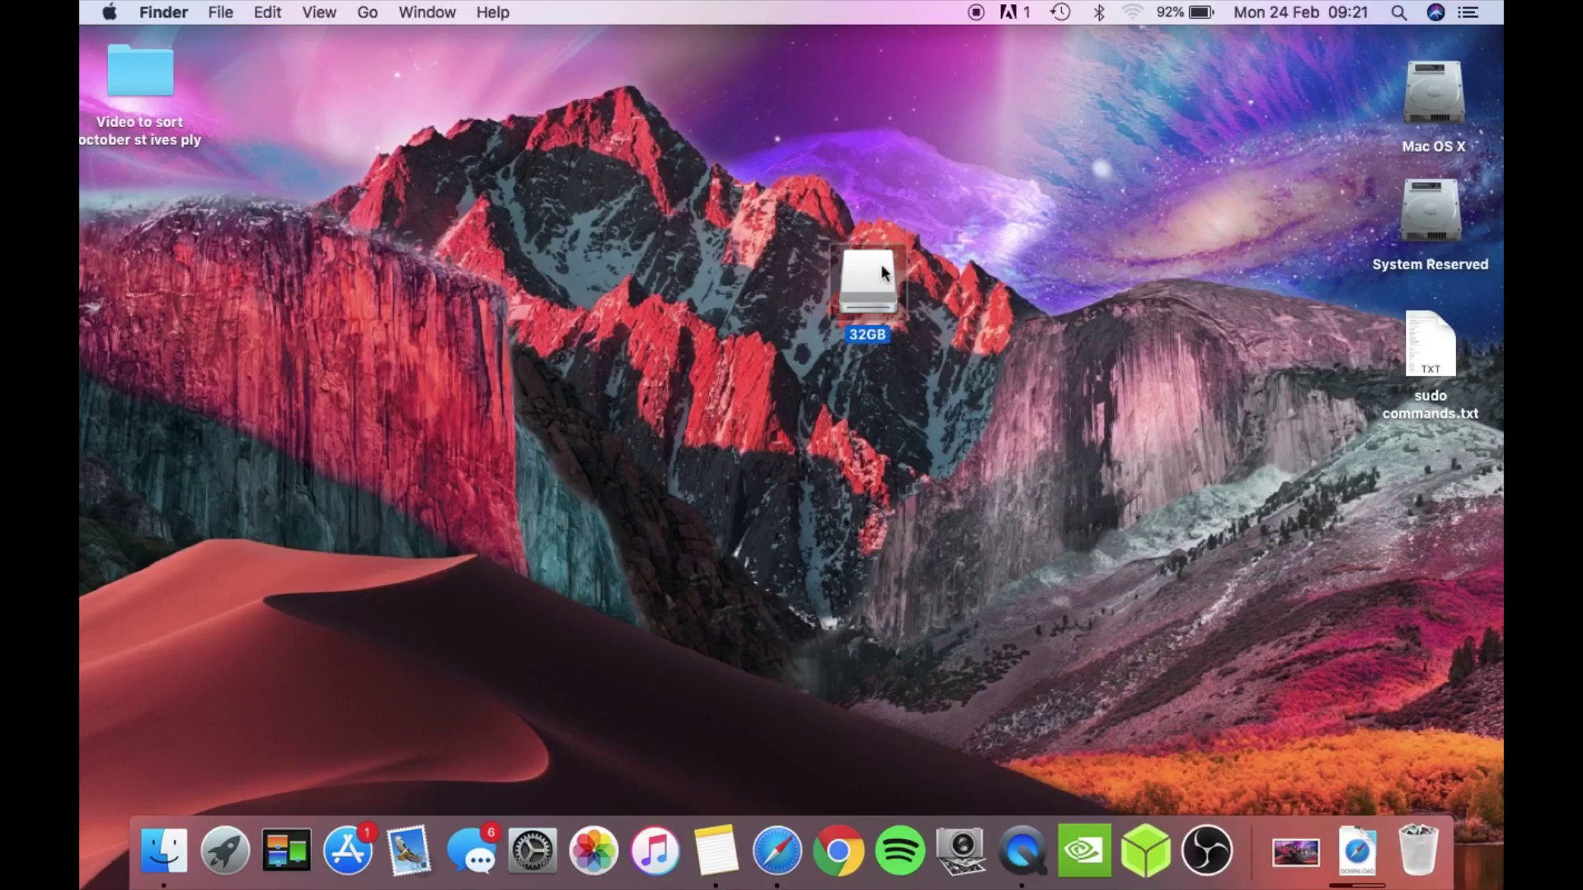
{"action": "double_click", "coordinate": [879, 272]}
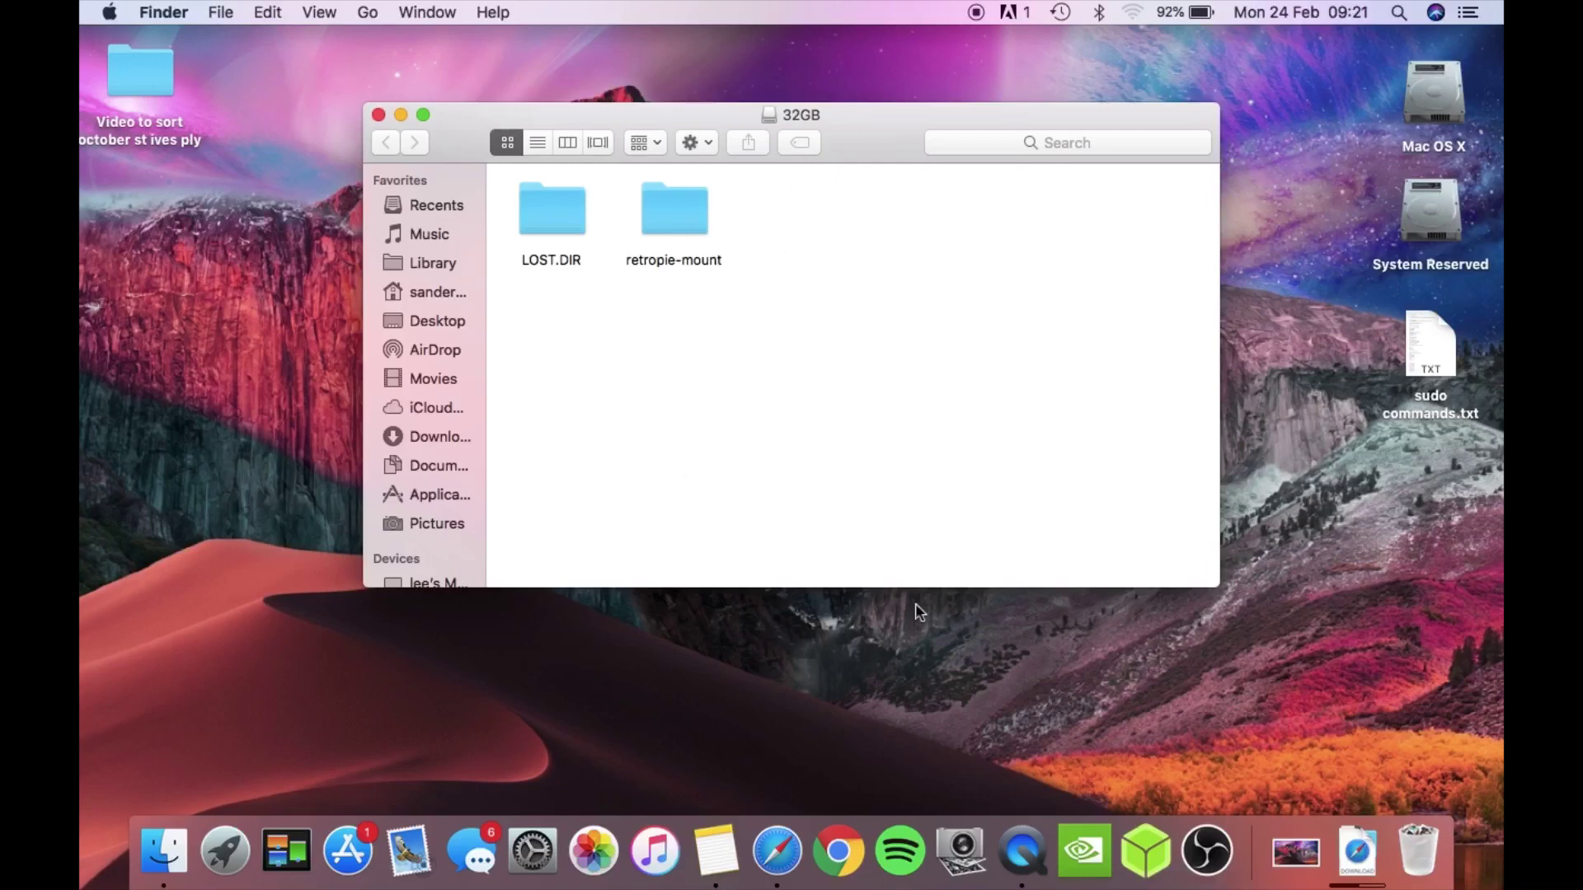
{"action": "left_click", "coordinate": [378, 114]}
{"action": "right_click", "coordinate": [860, 274]}
{"action": "left_click", "coordinate": [913, 358]}
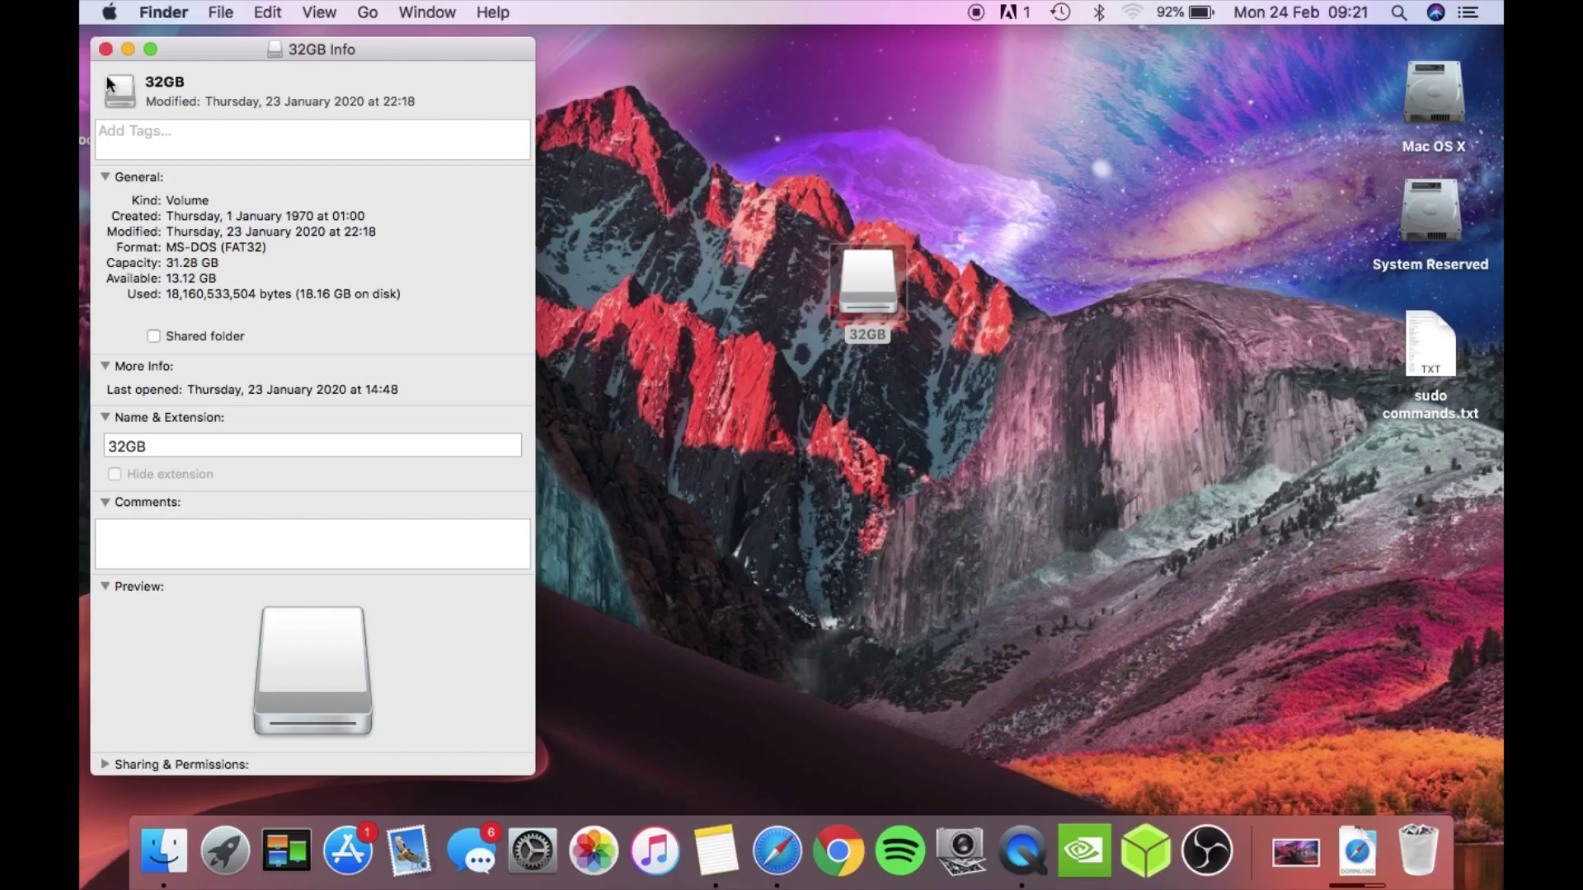
{"action": "left_click", "coordinate": [105, 48]}
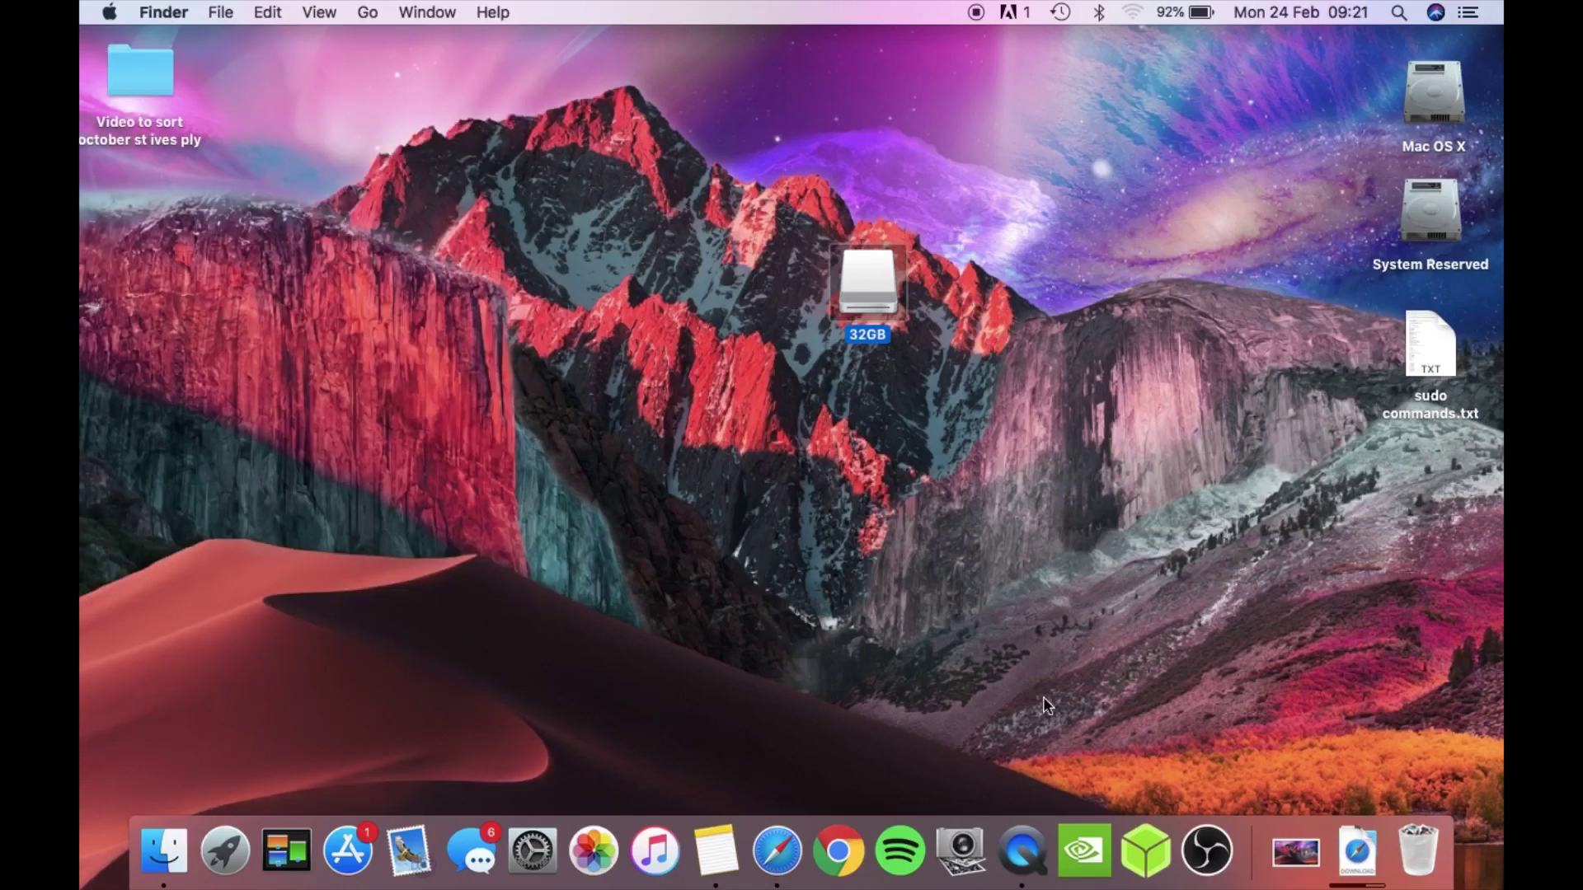
Extract the downloaded Ubuntu .img.gz archive in Downloads, keeping the extracted file name
{"action": "left_click", "coordinate": [1378, 868]}
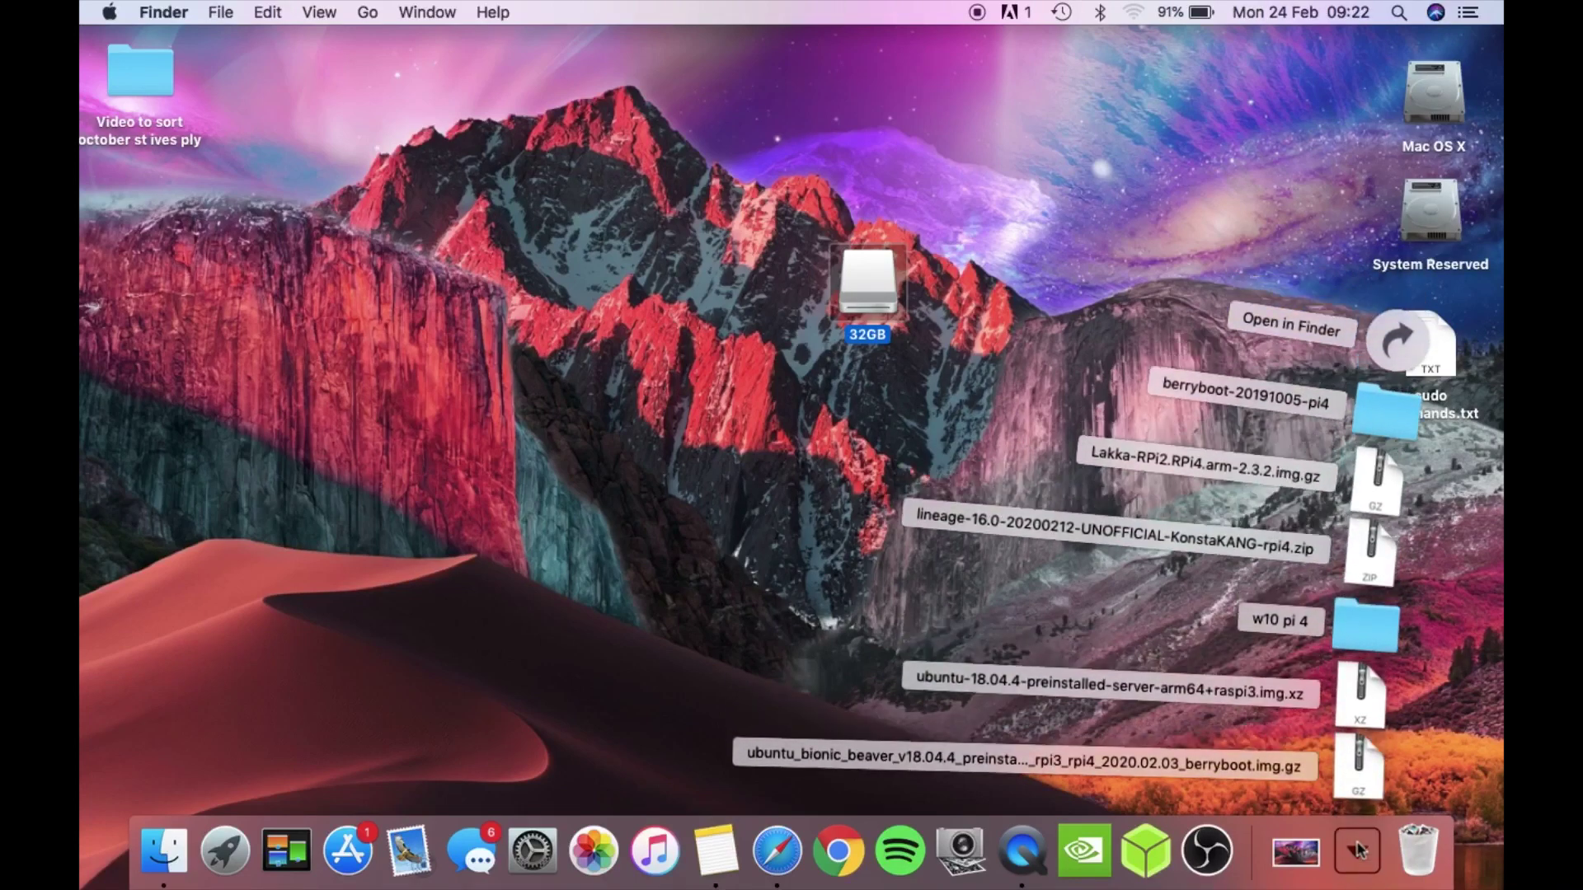
{"action": "left_click", "coordinate": [1393, 343]}
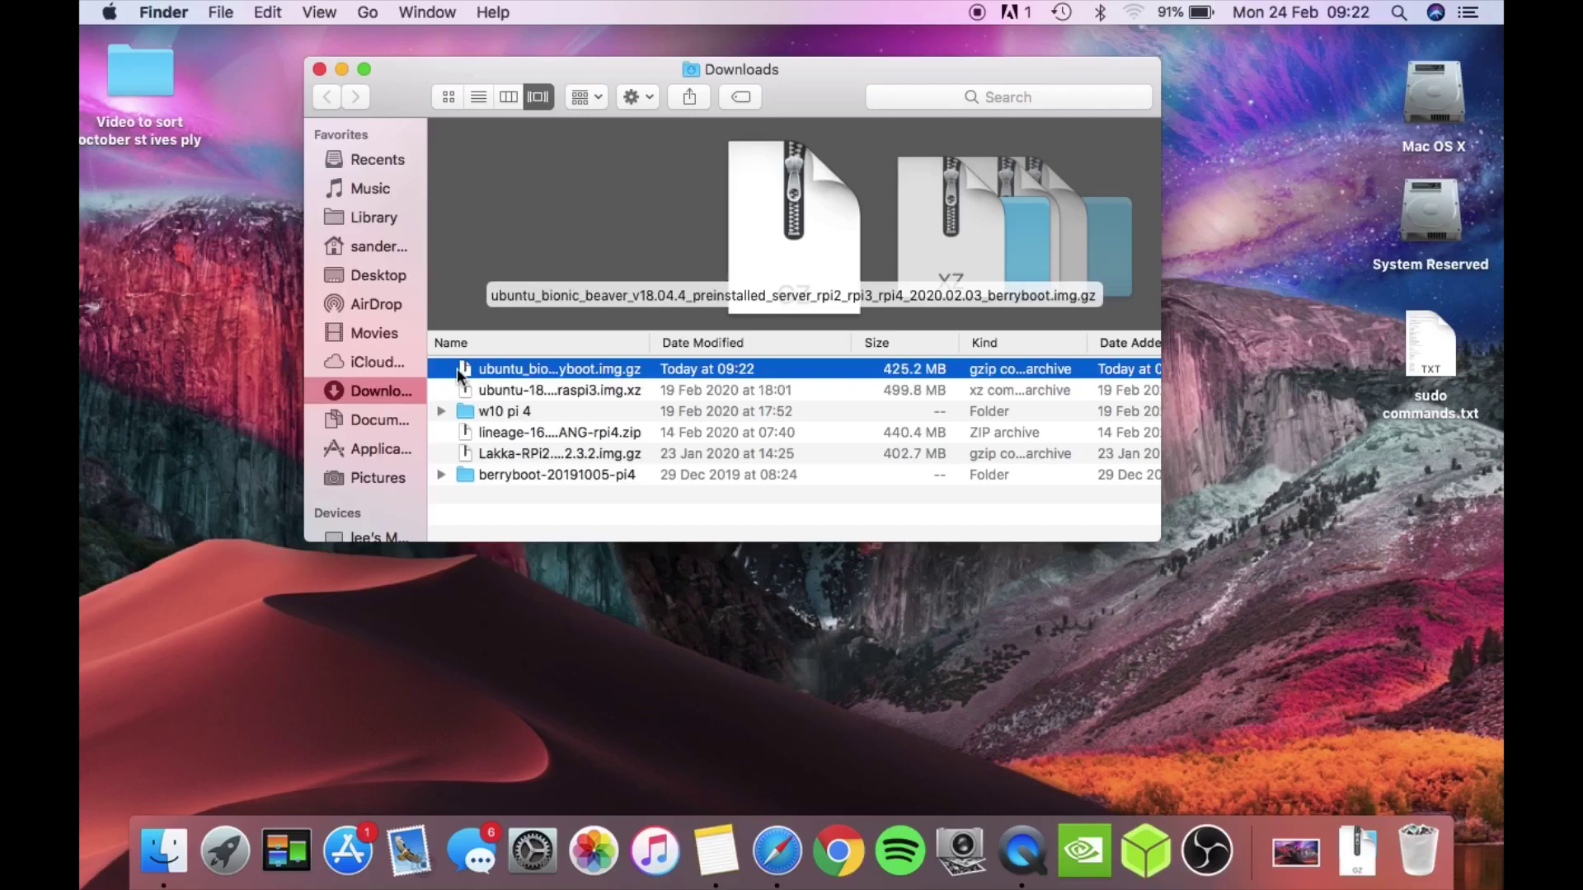
{"action": "double_click", "coordinate": [459, 374]}
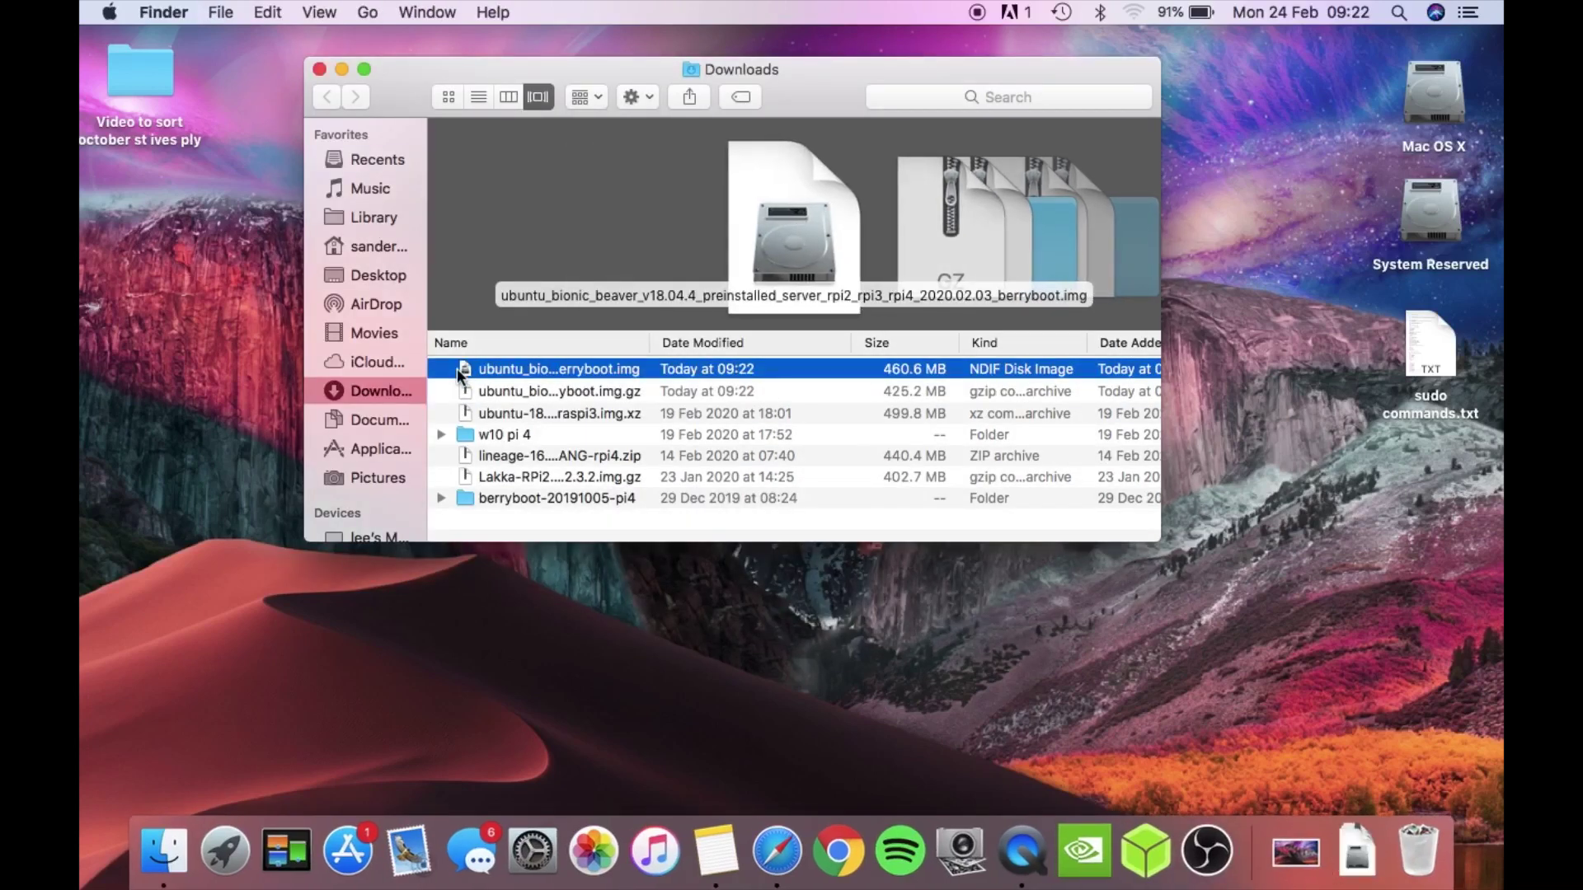
{"action": "left_click", "coordinate": [568, 368]}
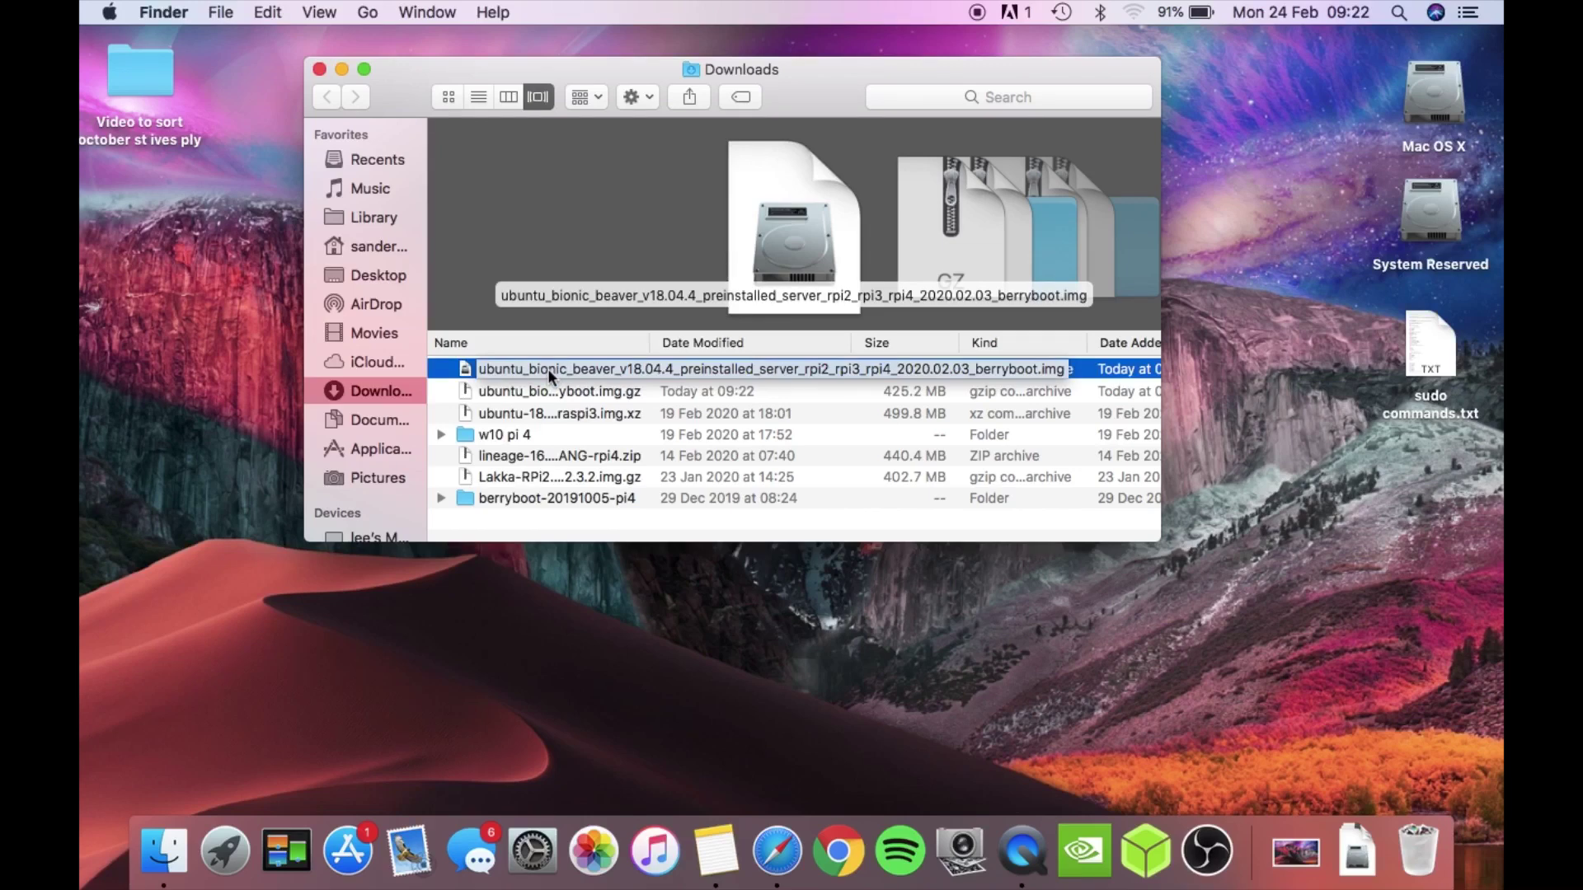
{"action": "left_click", "coordinate": [467, 369]}
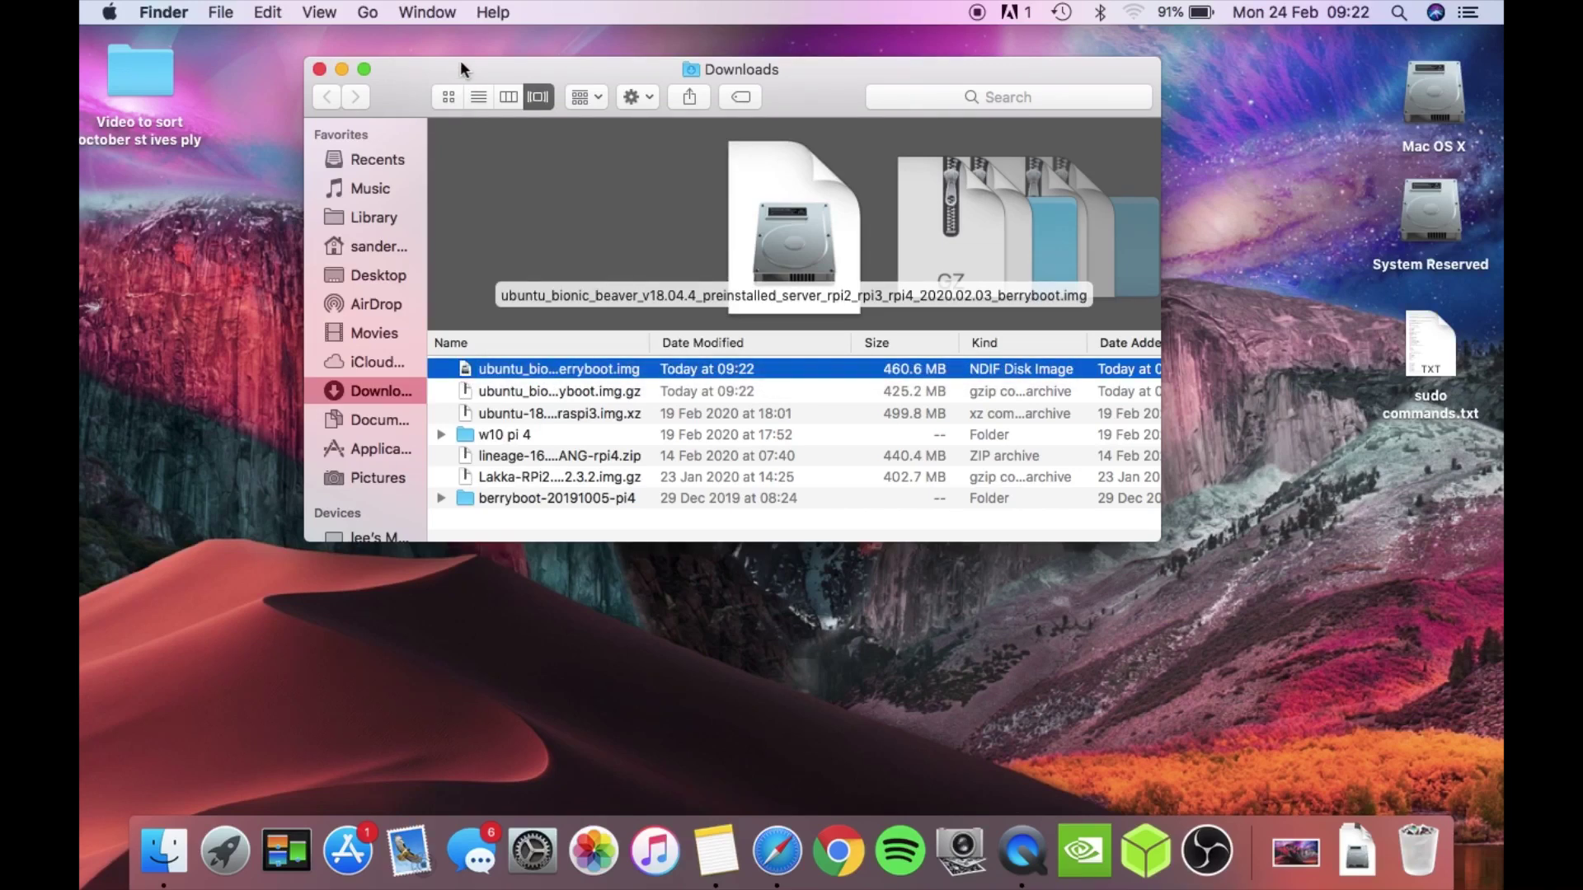
Copy the extracted Ubuntu .img file onto the 32GB drive and open the drive
{"action": "left_click_drag", "start_coordinate": [459, 63], "coordinate": [1155, 82]}
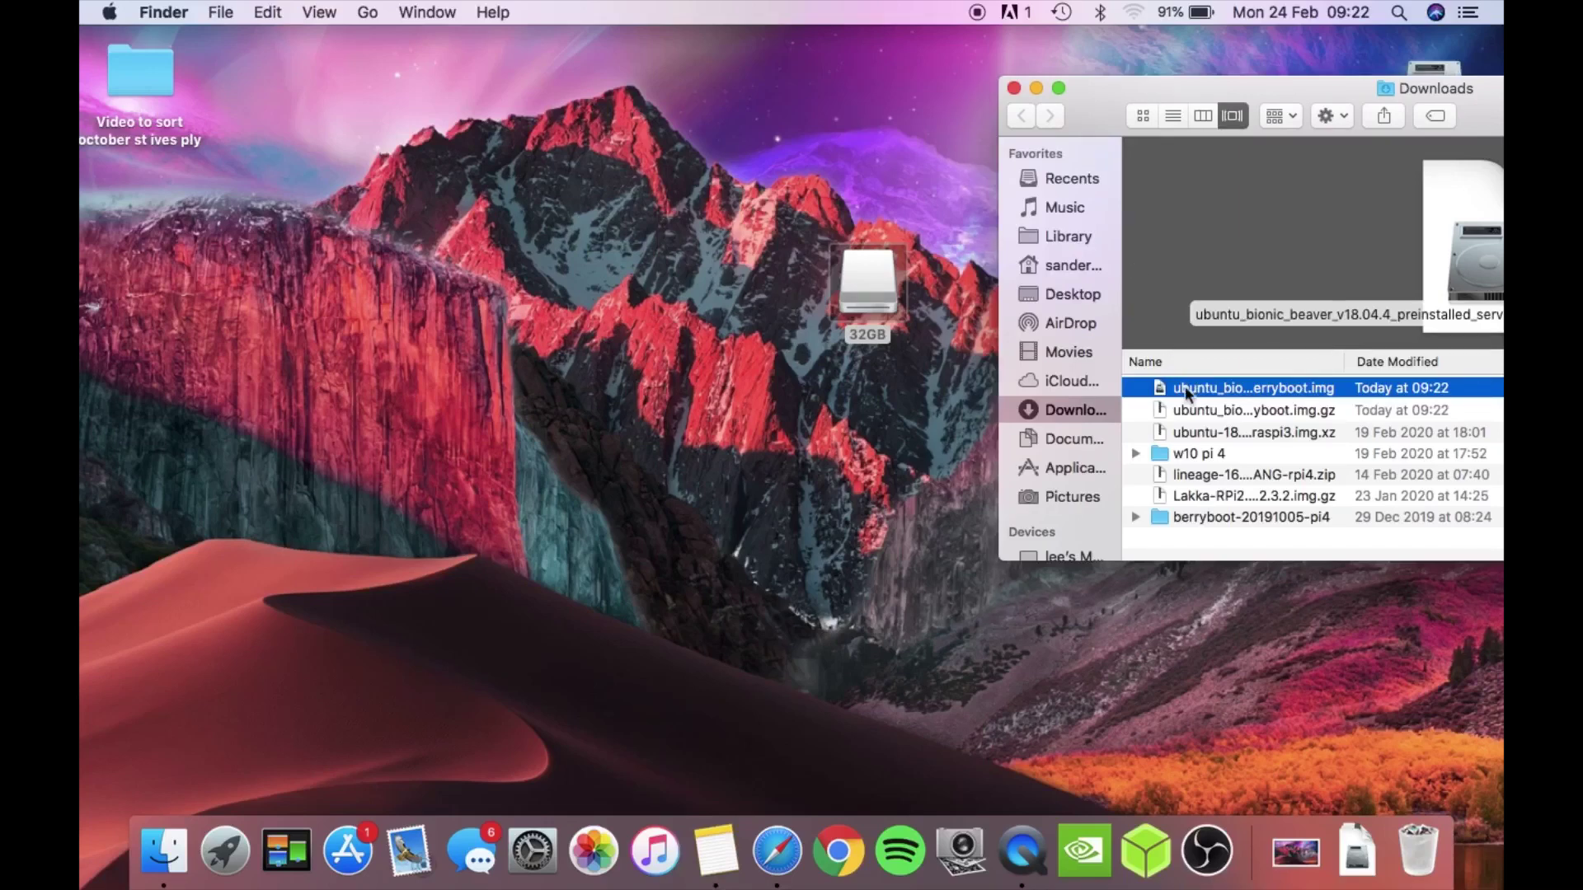
{"action": "left_click_drag", "start_coordinate": [1185, 386], "coordinate": [877, 289]}
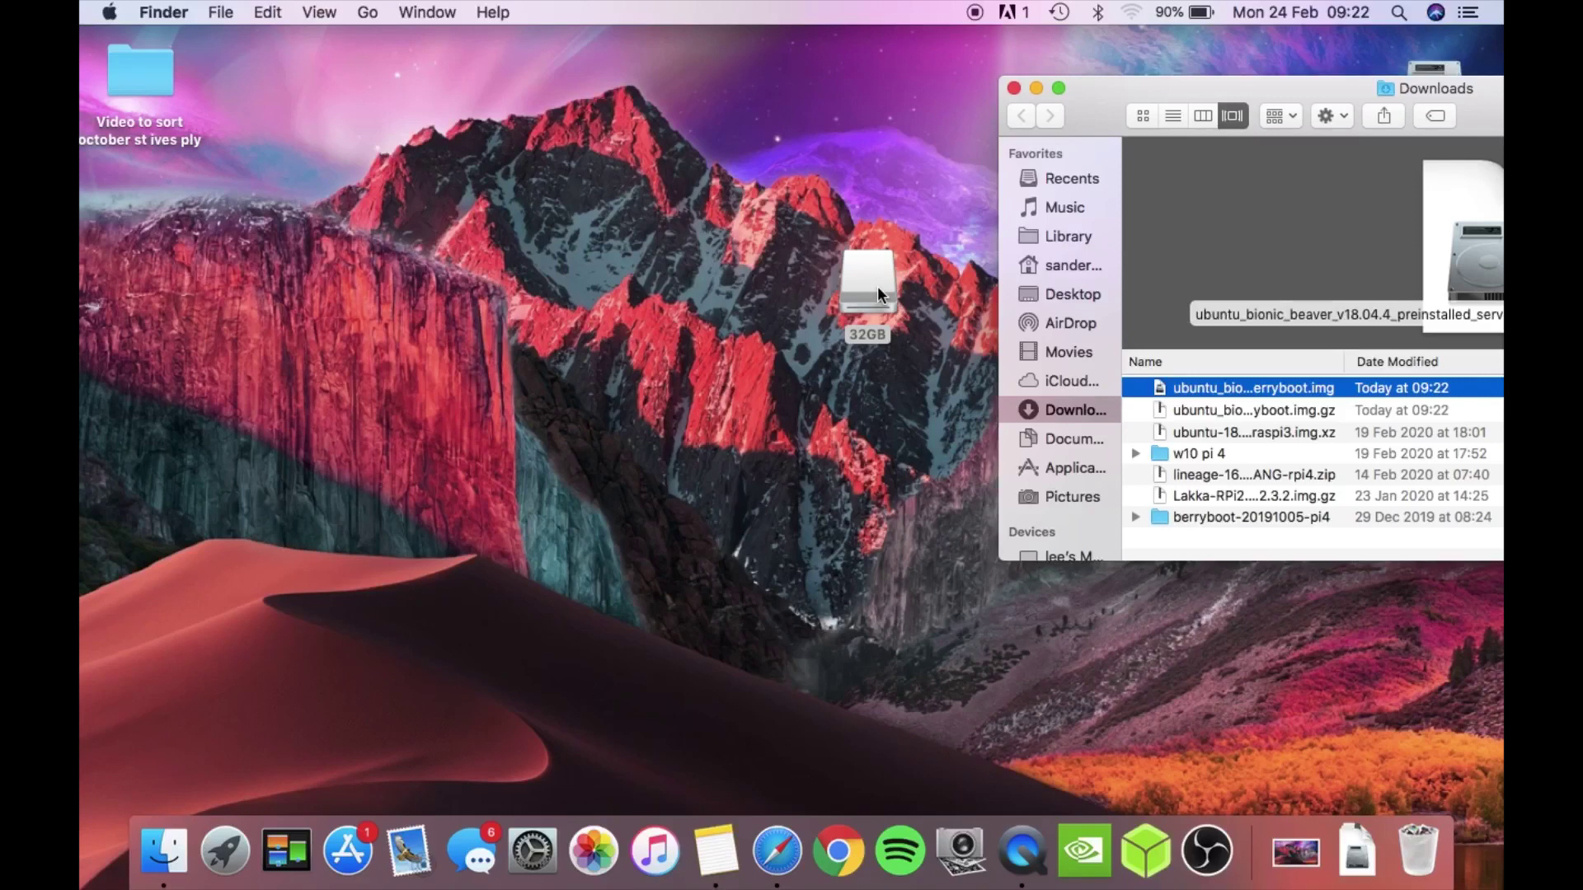
{"action": "double_click", "coordinate": [877, 285]}
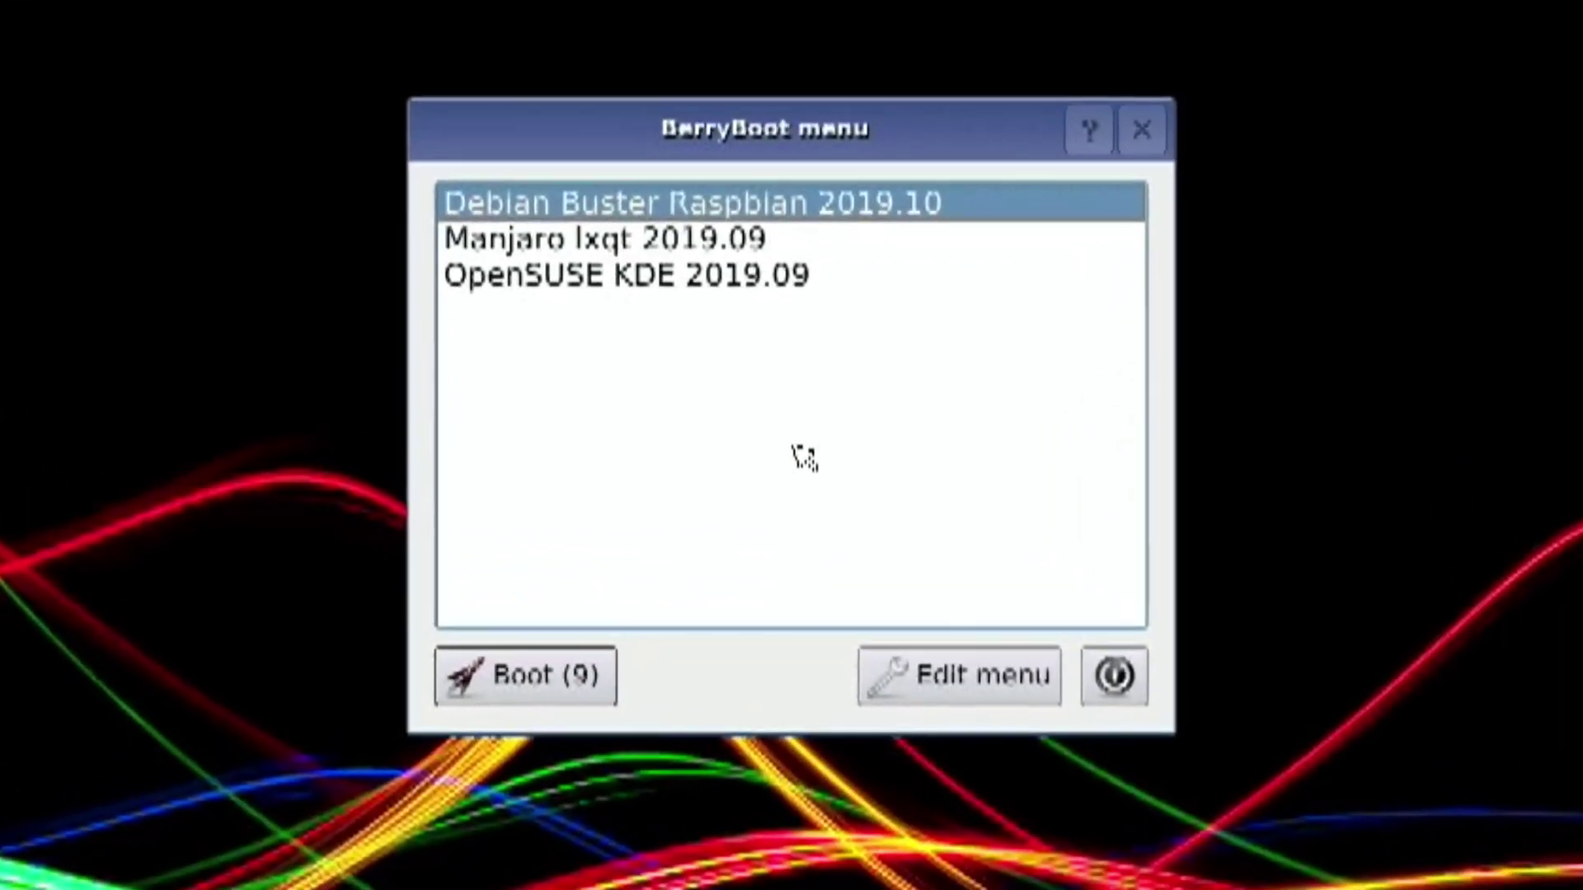
Open the BerryBoot menu editor showing the three installed systems and 91740 MB free
{"action": "left_click", "coordinate": [930, 678]}
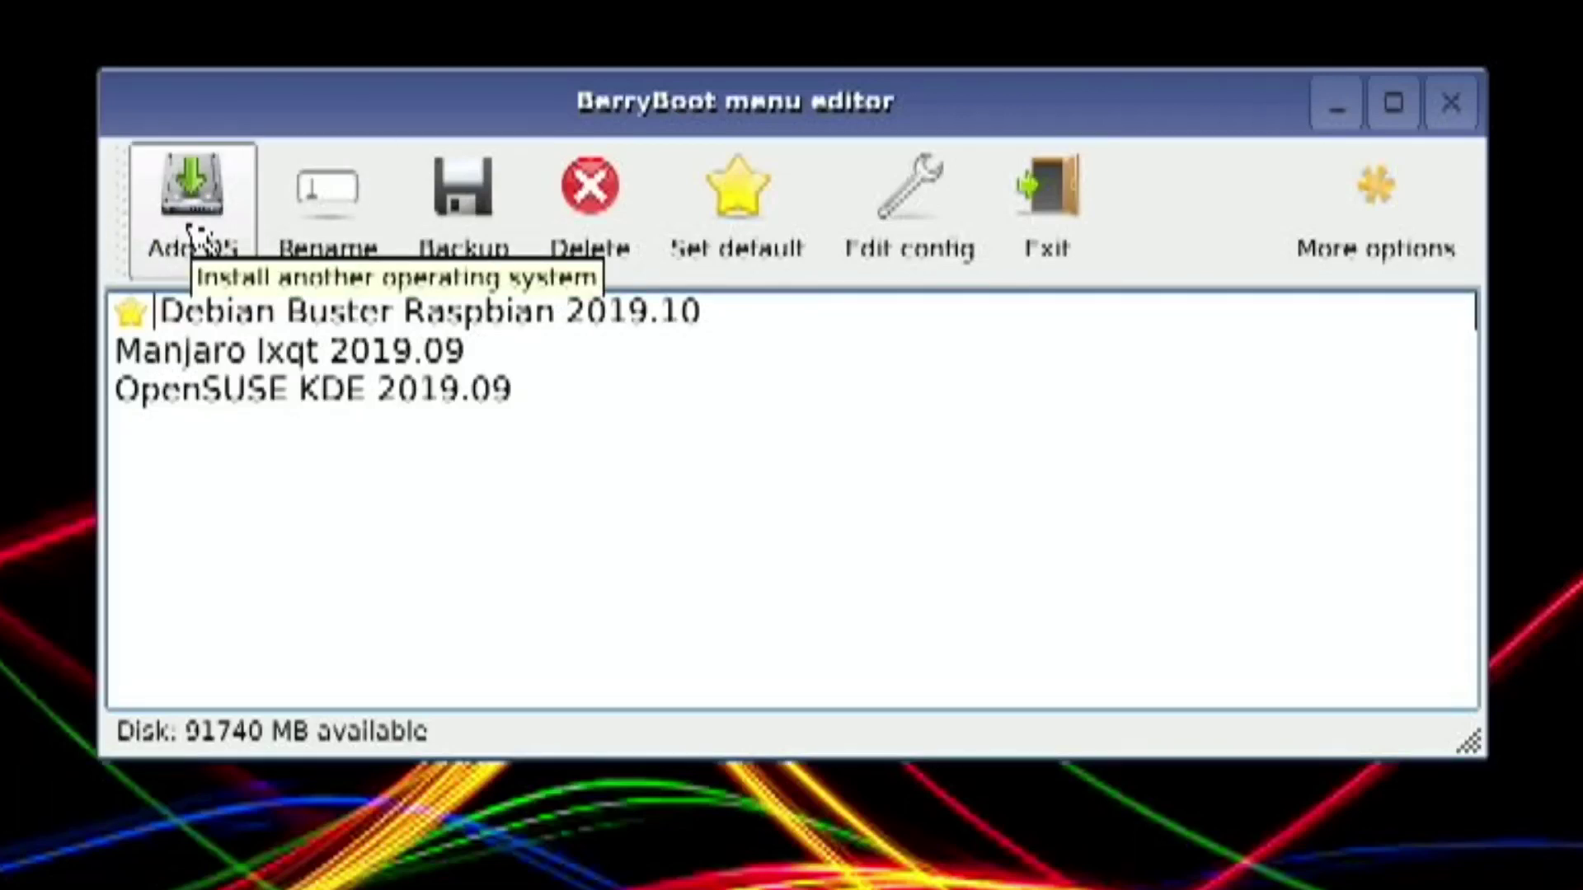
Copy the Ubuntu bionic beaver v18.04.4 server image from /media/sdb1 on the USB stick
{"action": "left_click", "coordinate": [195, 235]}
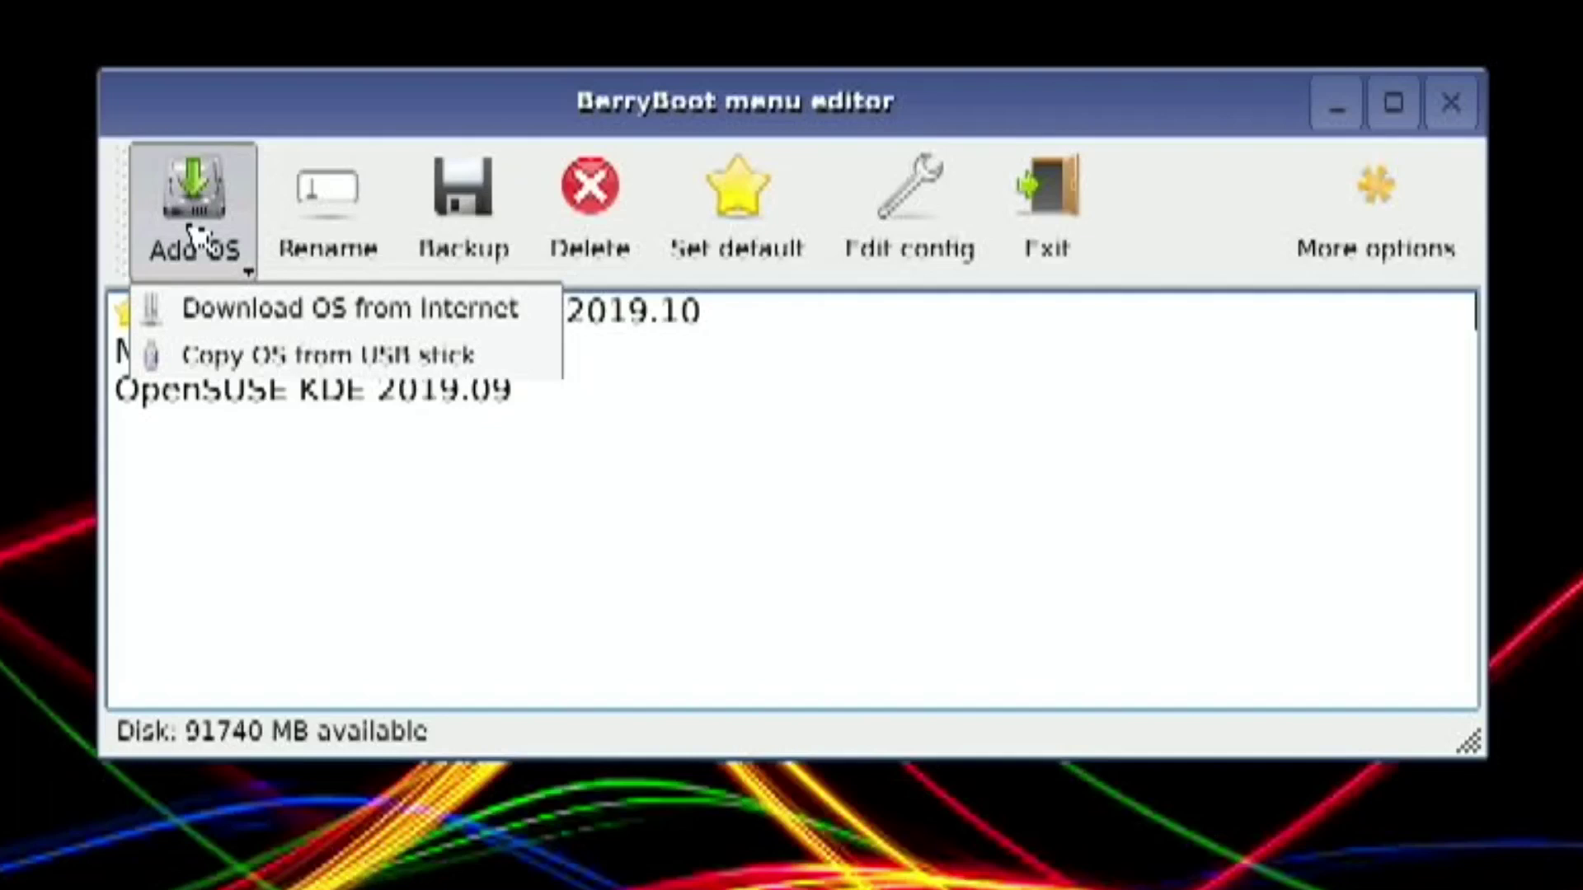
{"action": "left_click", "coordinate": [302, 363]}
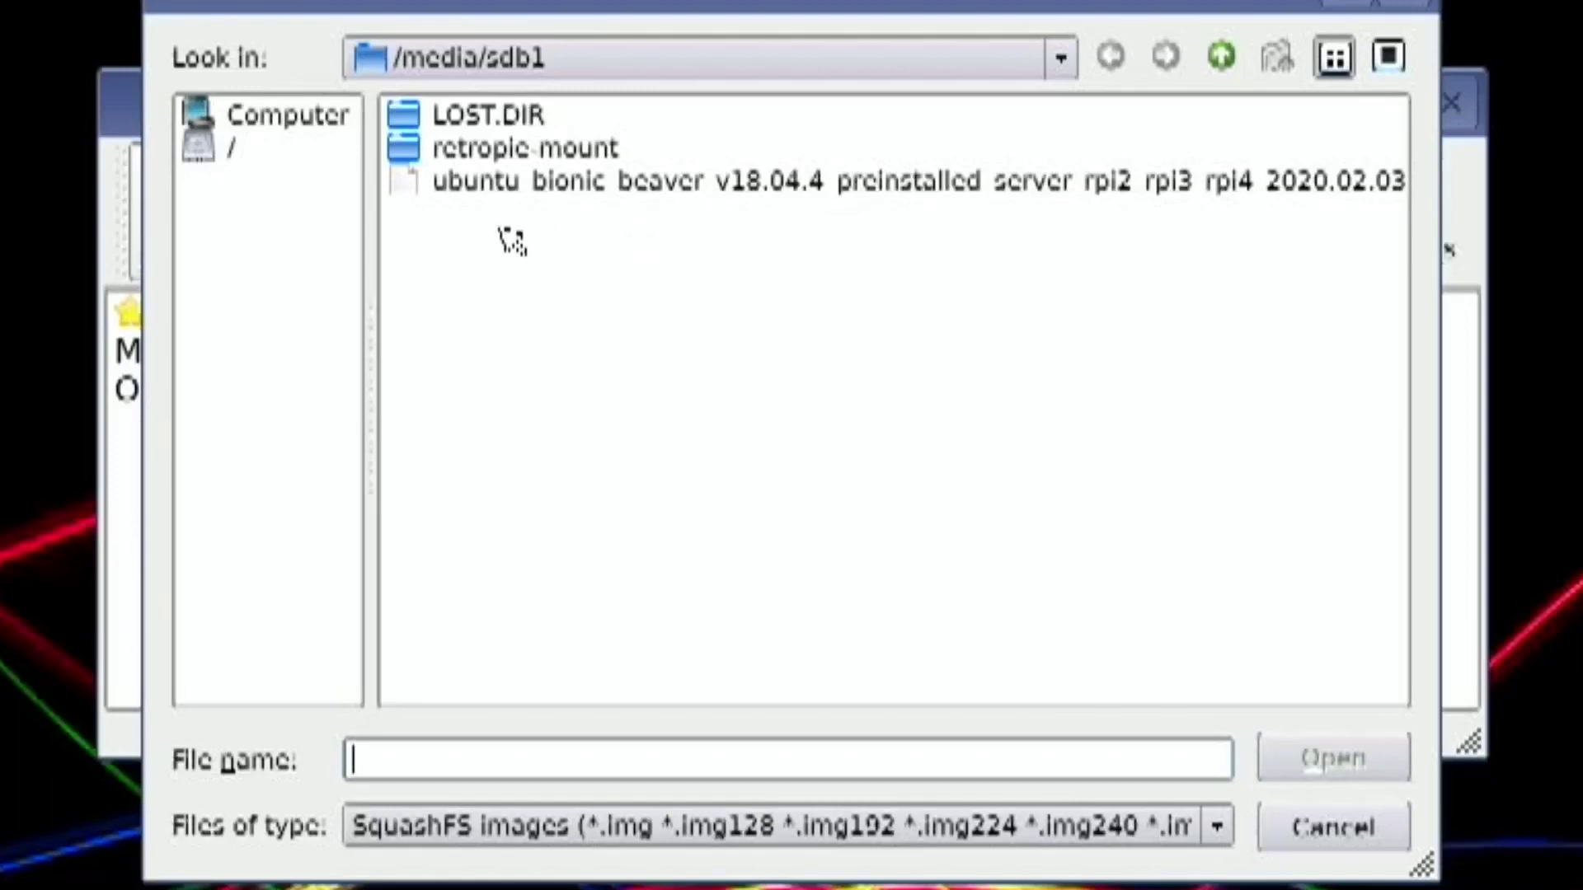
{"action": "left_click", "coordinate": [459, 183]}
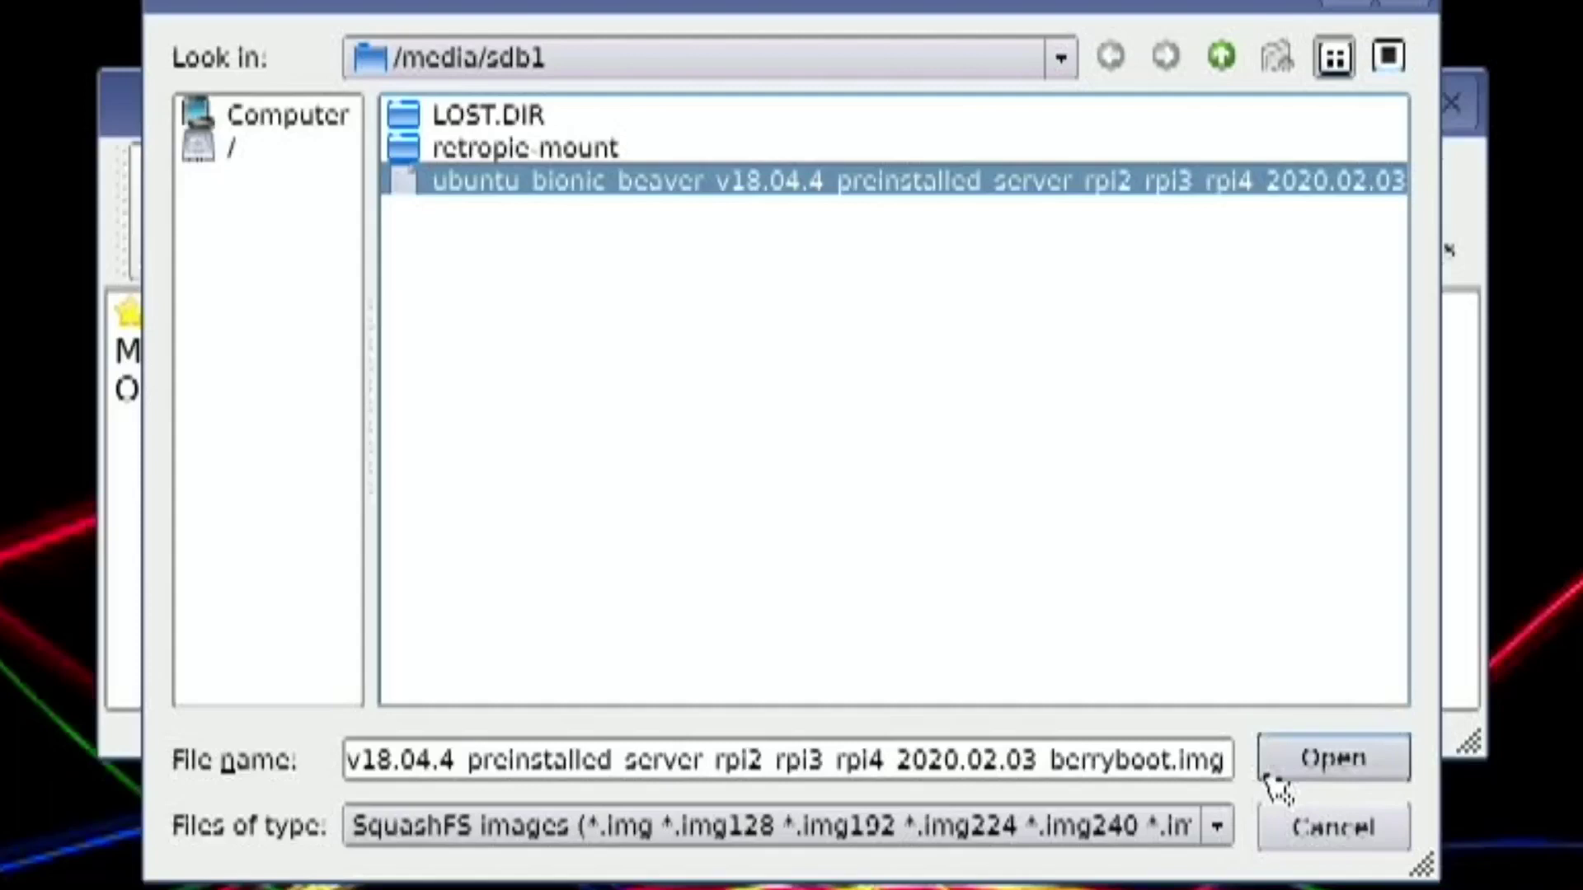
{"action": "left_click", "coordinate": [1301, 775]}
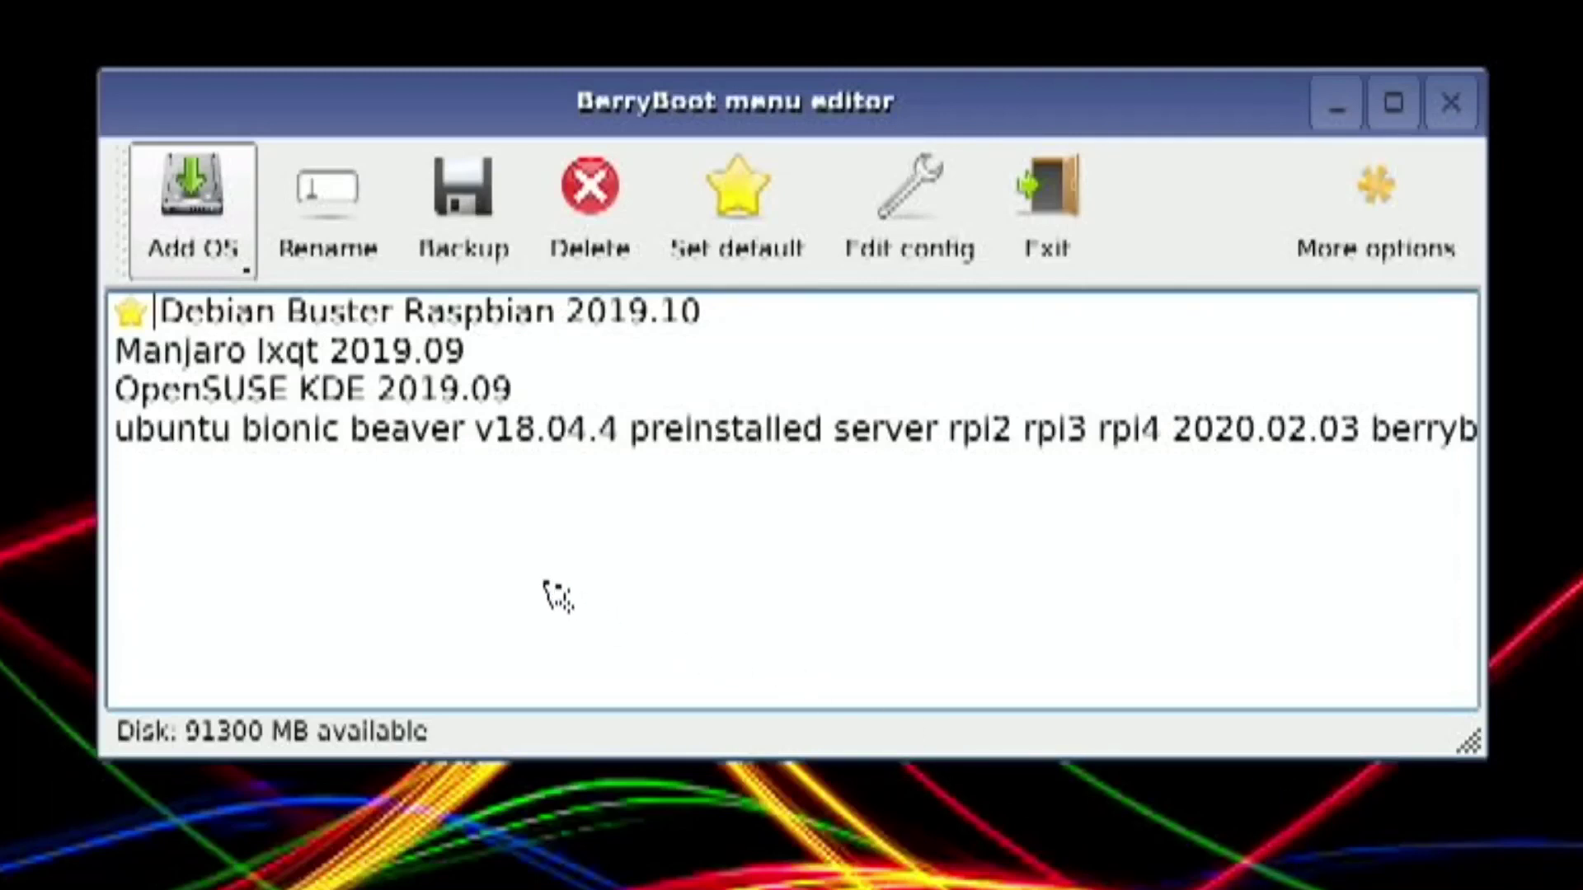
Set the Ubuntu bionic beaver entry as the default operating system
{"action": "left_click", "coordinate": [259, 444]}
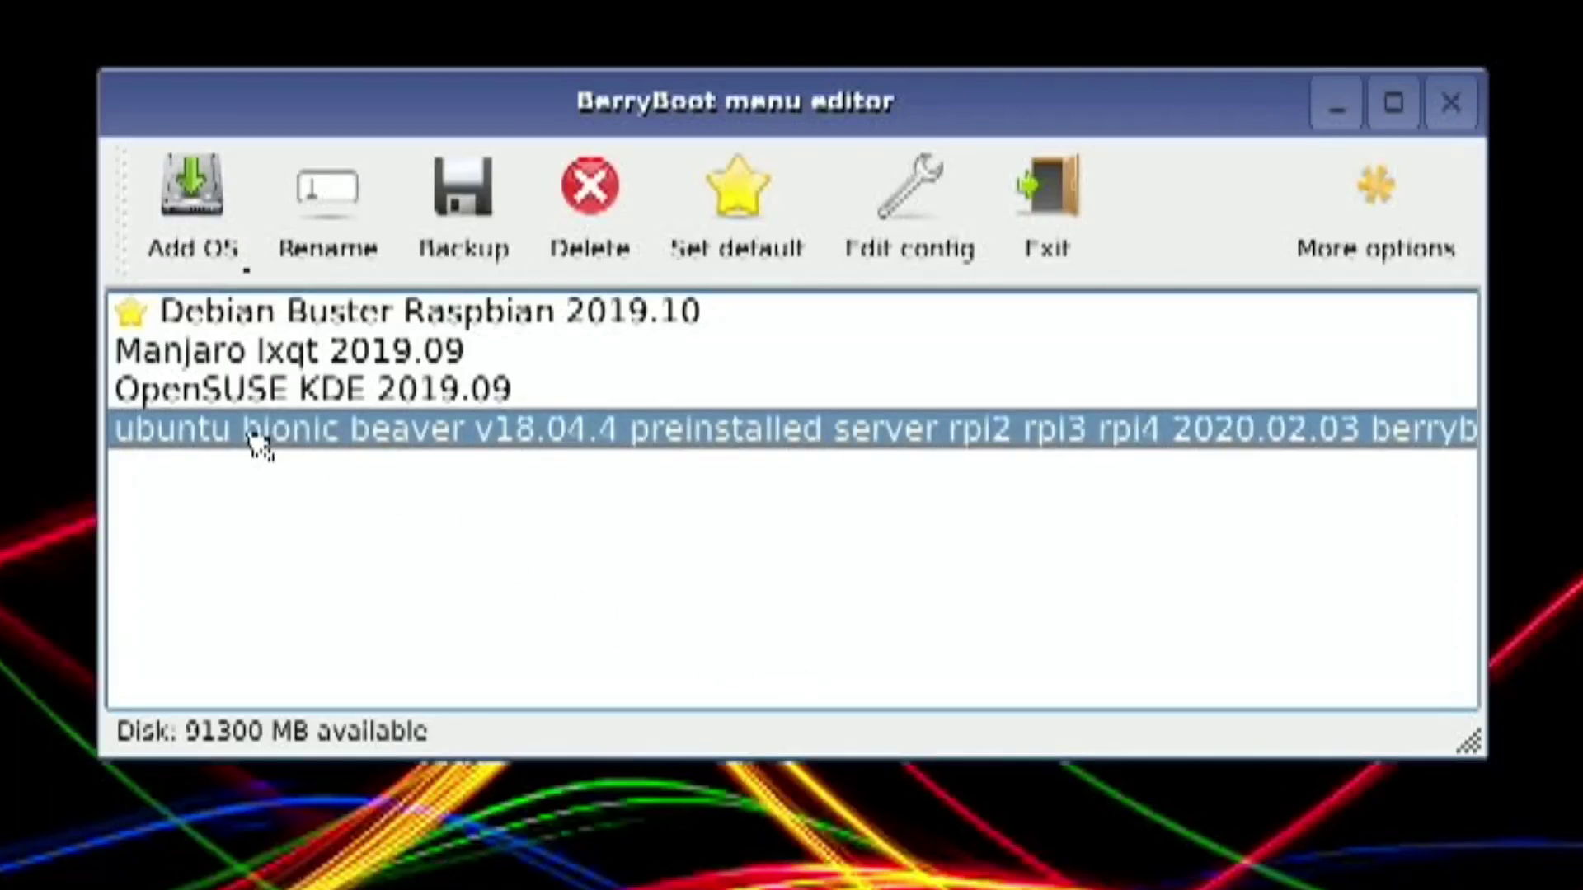
{"action": "left_click", "coordinate": [730, 213]}
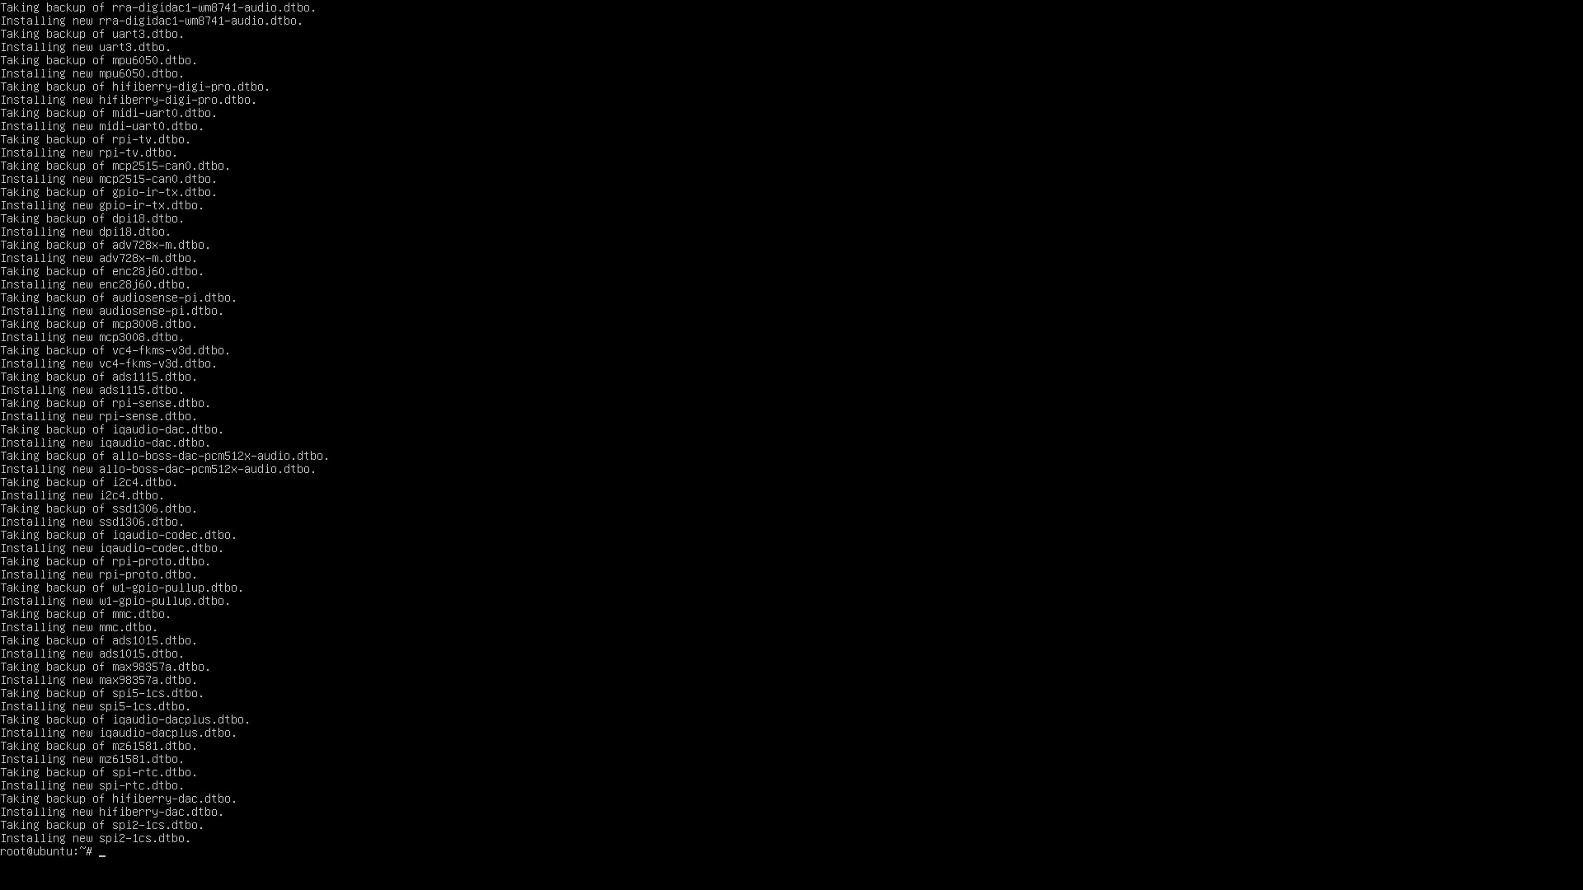
Run sudo adduser for the new username and set the account password, entering it twice
{"action": "type", "text": "sudo adduser lee"}
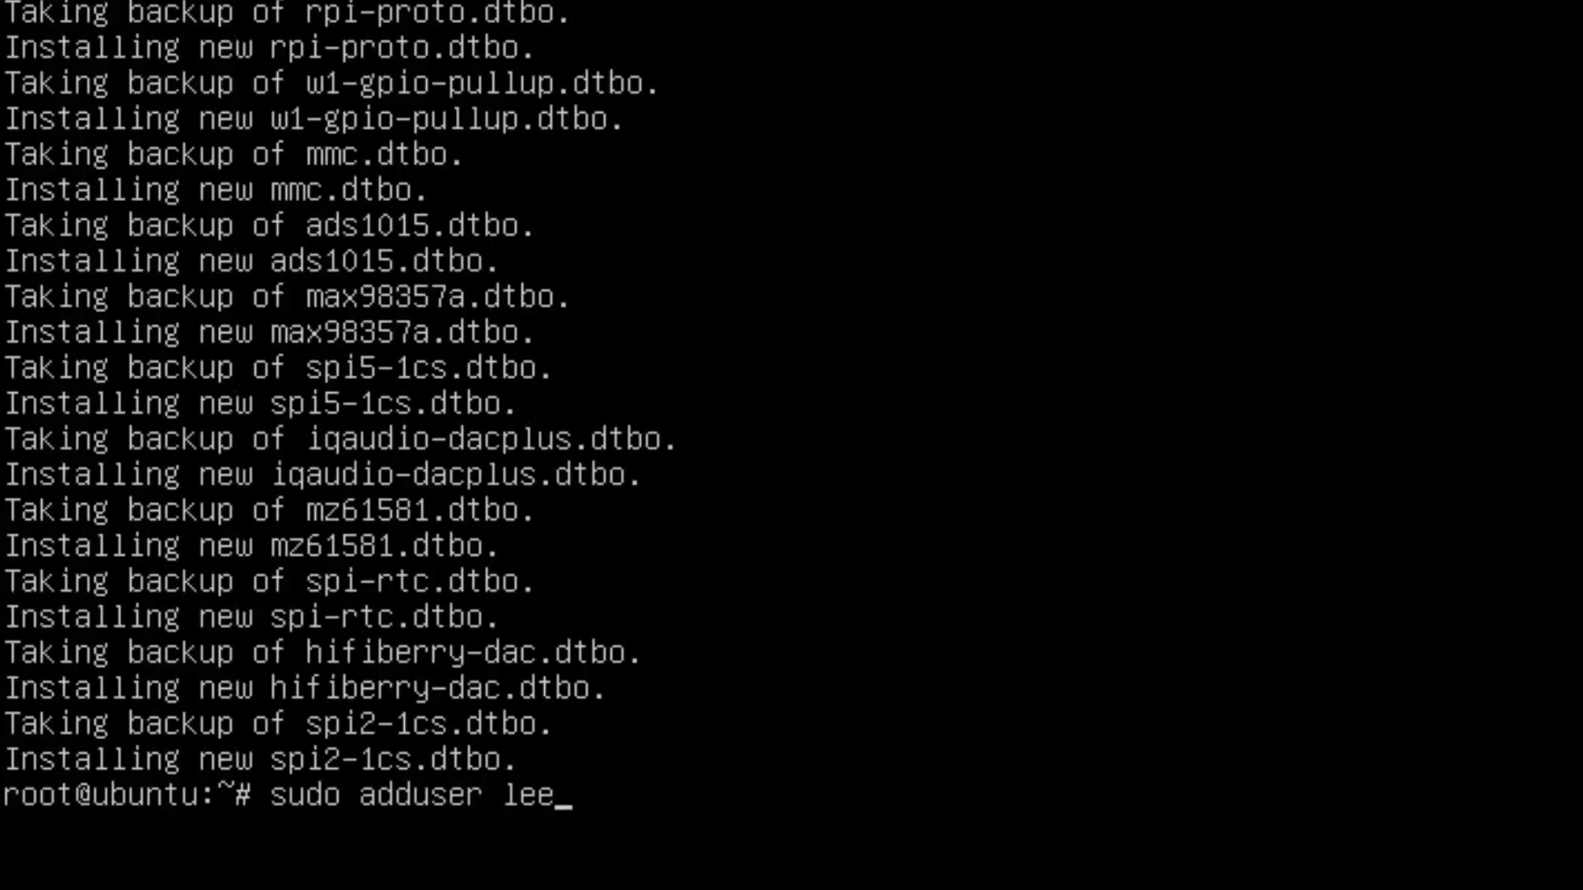
{"action": "key", "text": "Return"}
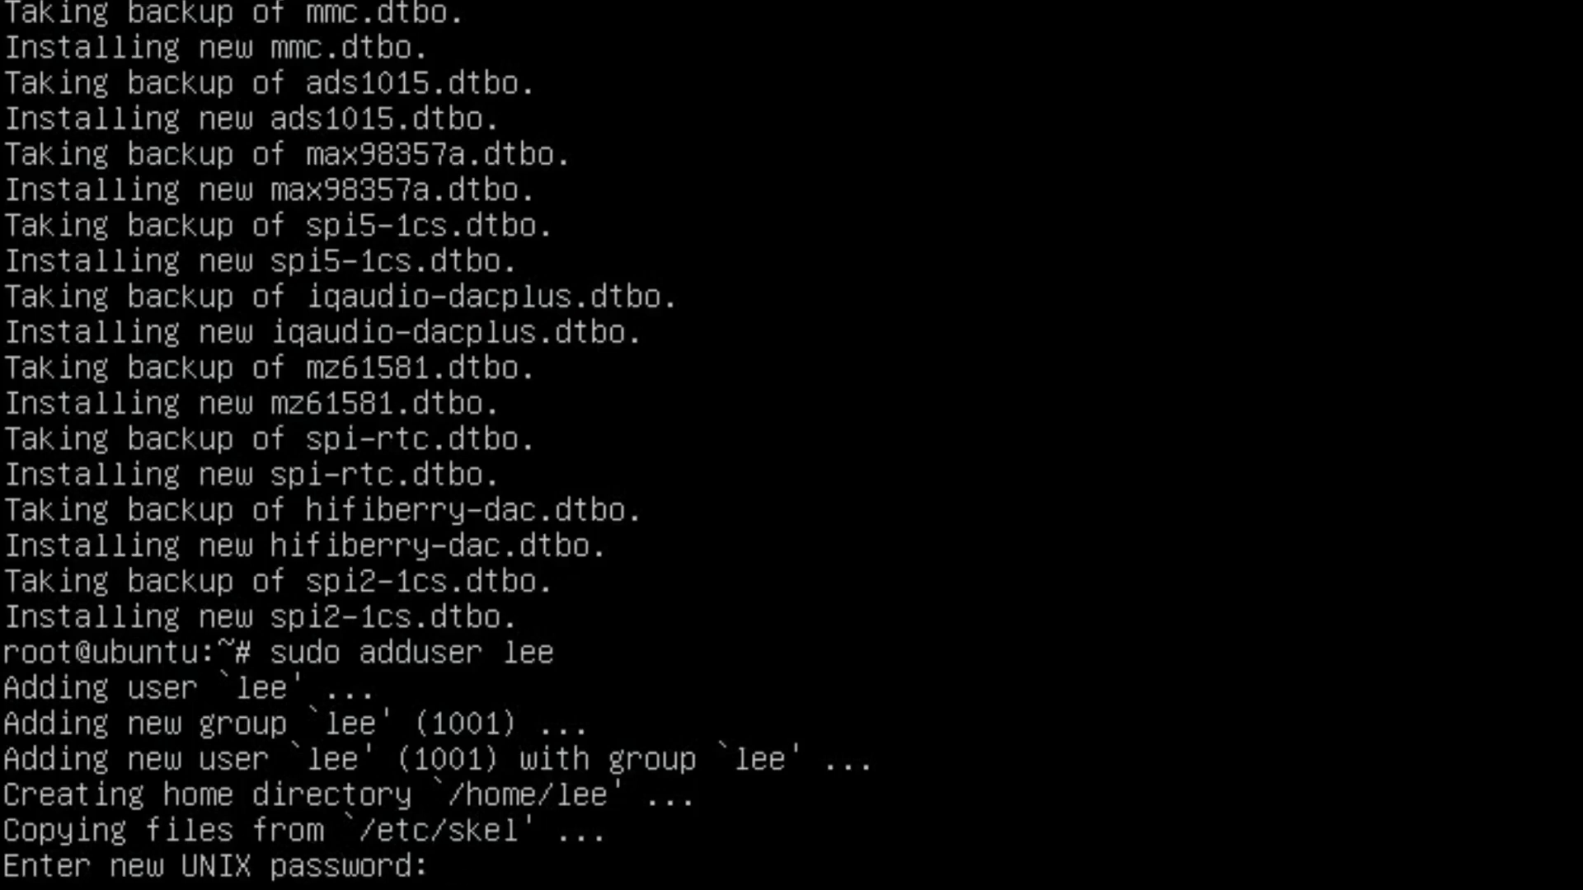
{"action": "key", "text": "Return"}
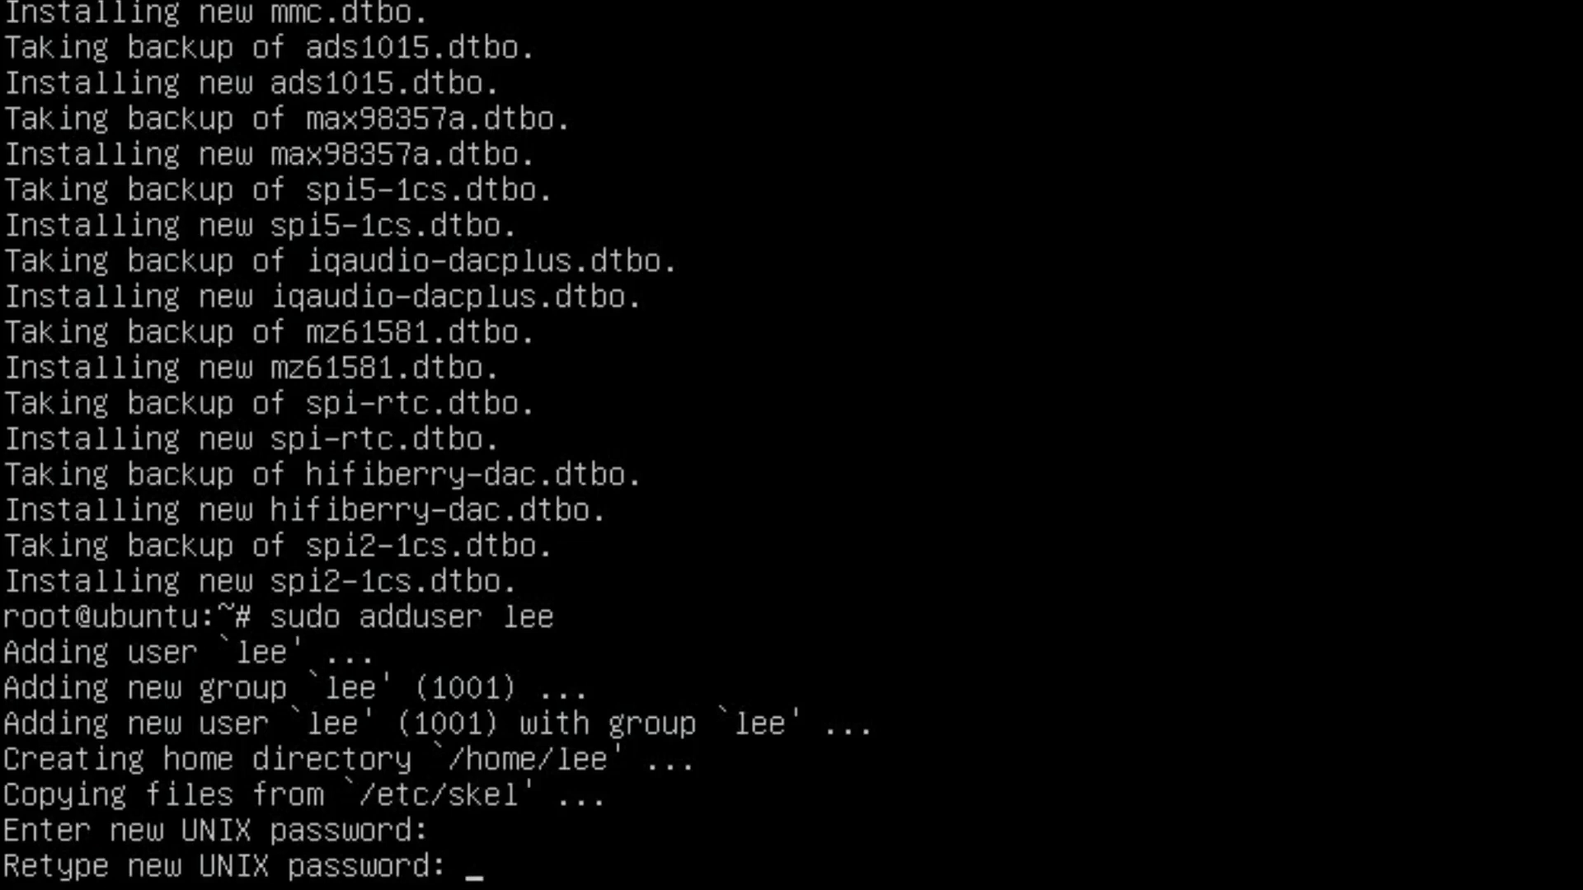
{"action": "key", "text": "Return"}
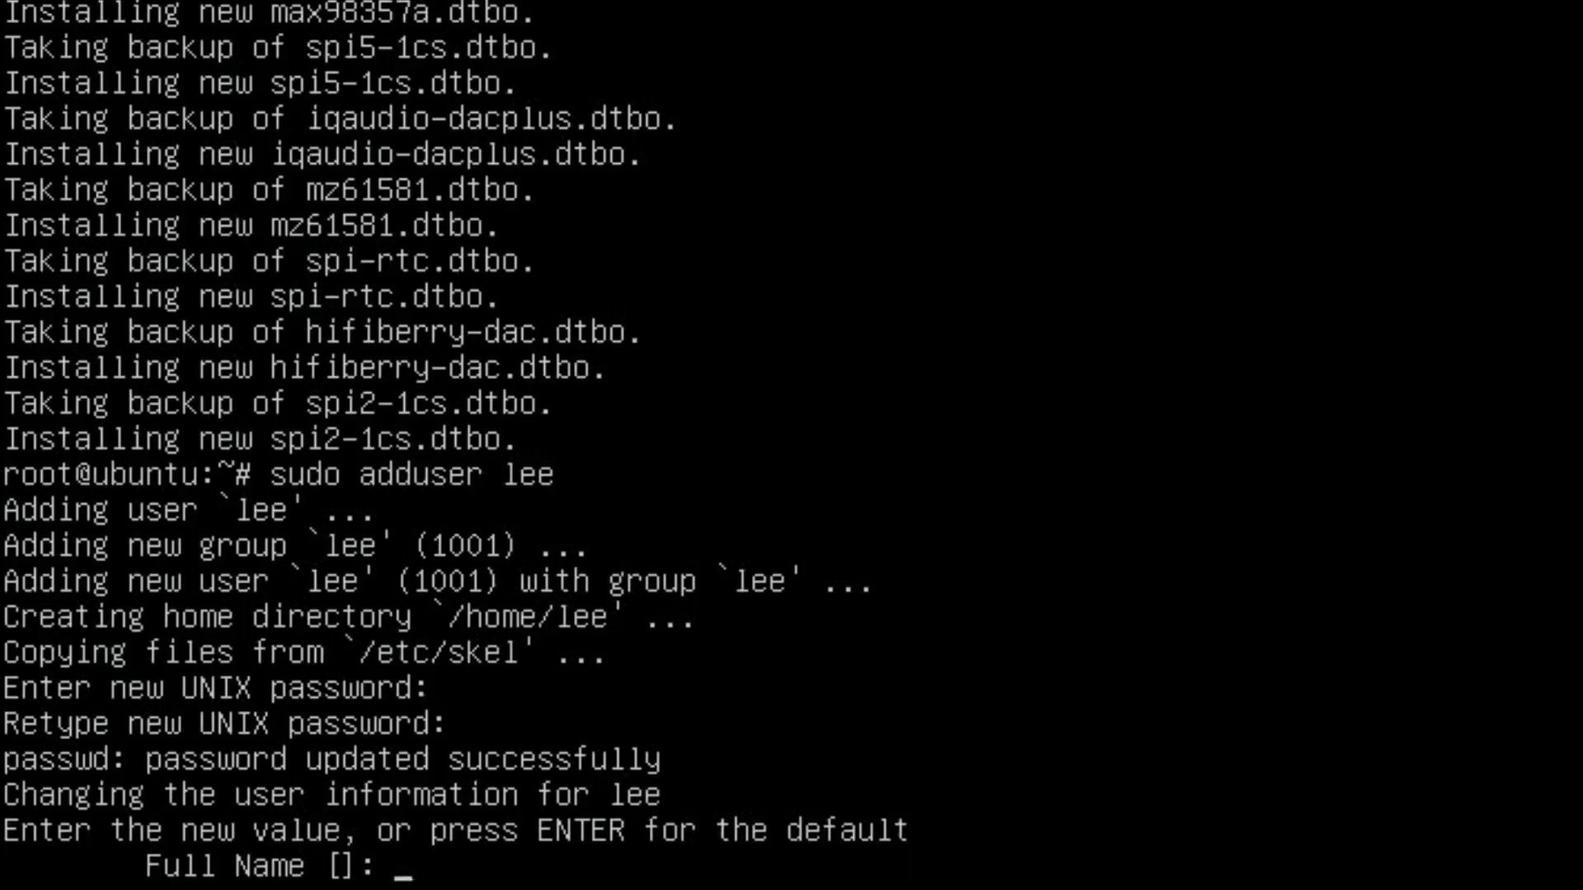
Enter the user's full name, leave the other details blank, and confirm with y
{"action": "type", "text": "lee"}
{"action": "key", "text": "Return"}
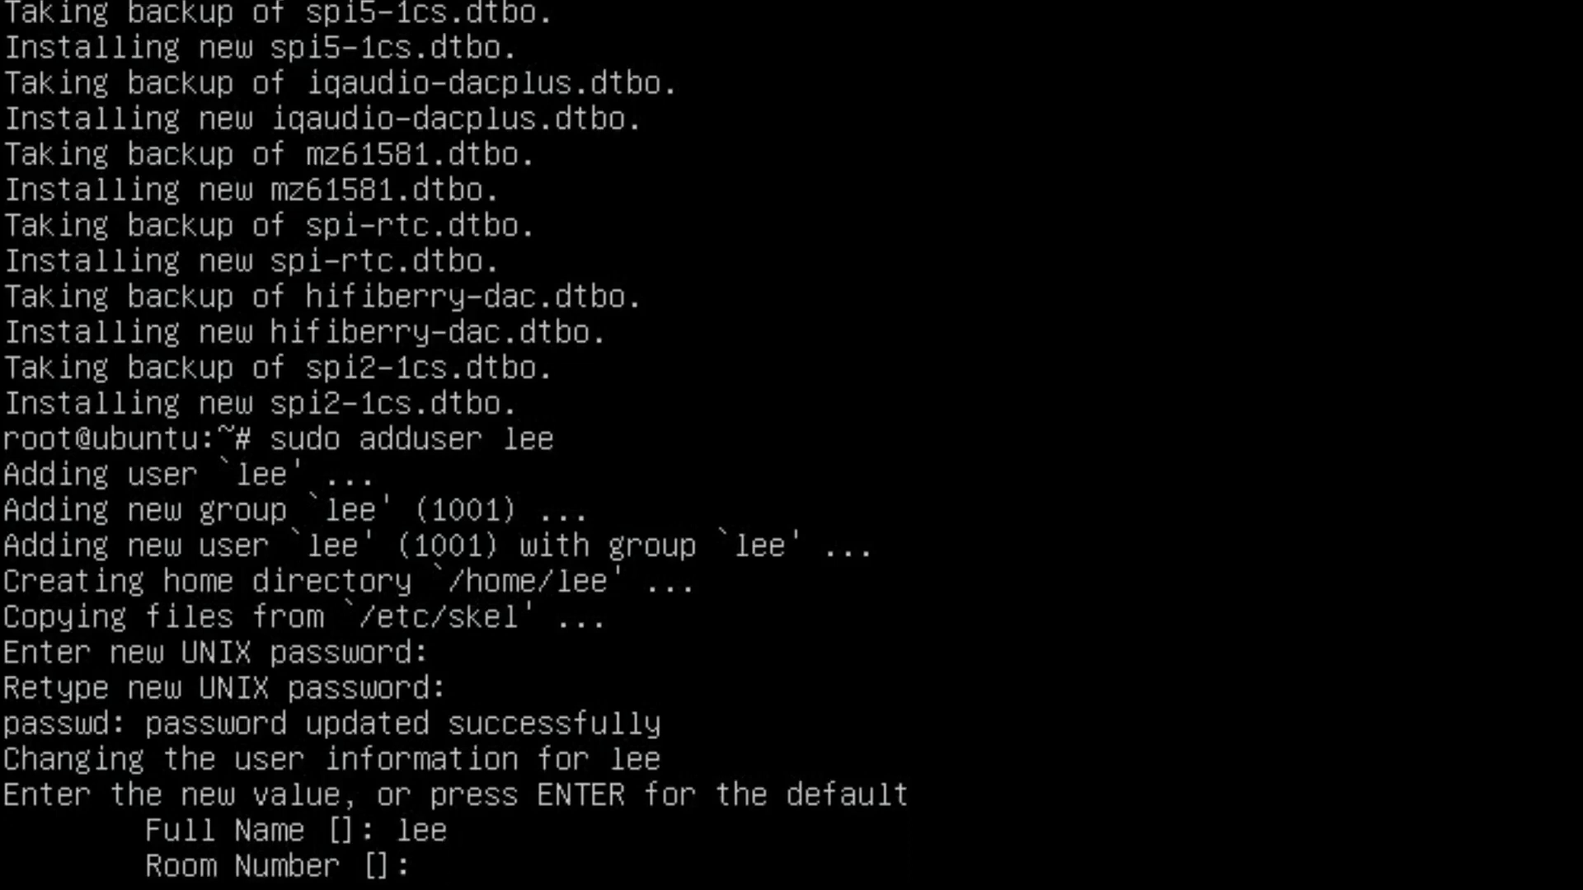
{"action": "key", "text": "Return"}
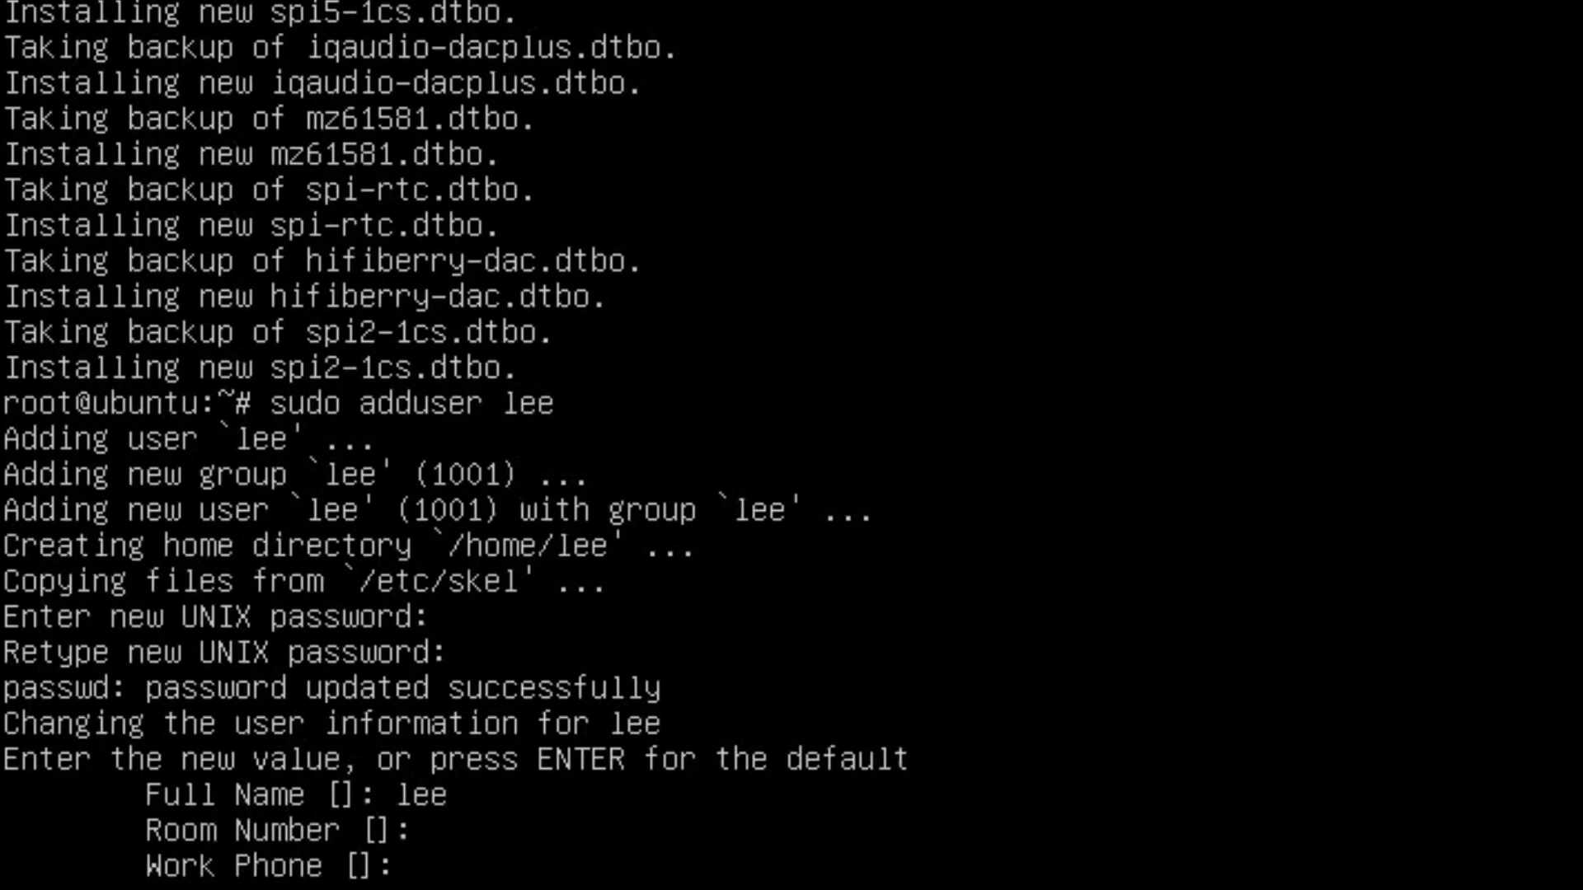
{"action": "key", "text": "Return"}
{"action": "key", "text": "Return"}
{"action": "key", "text": "Return"}
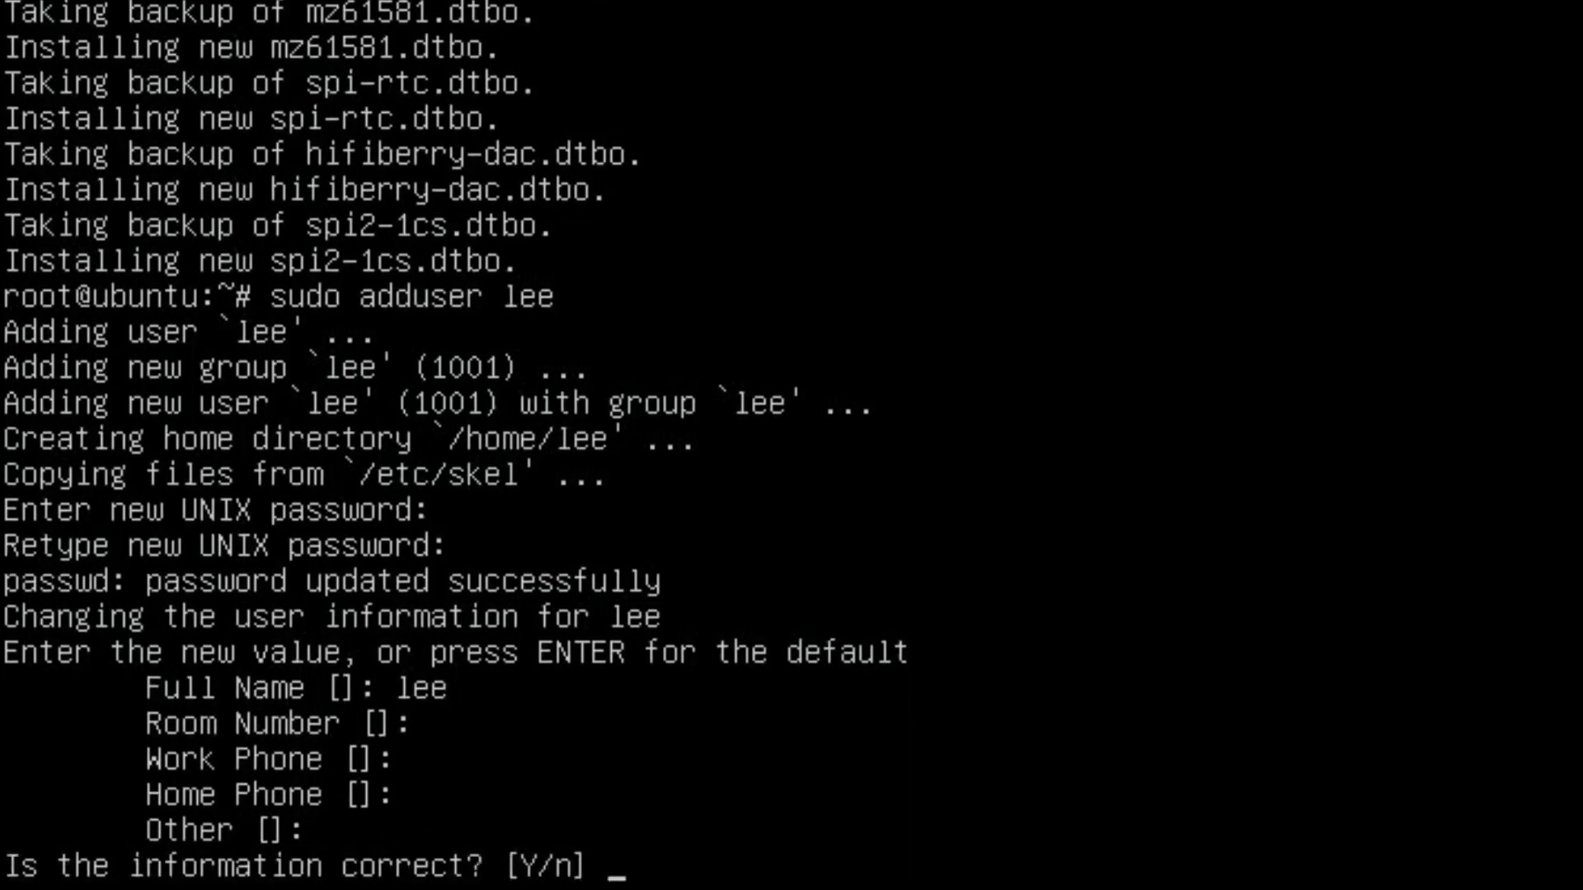
{"action": "type", "text": "y"}
{"action": "key", "text": "Return"}
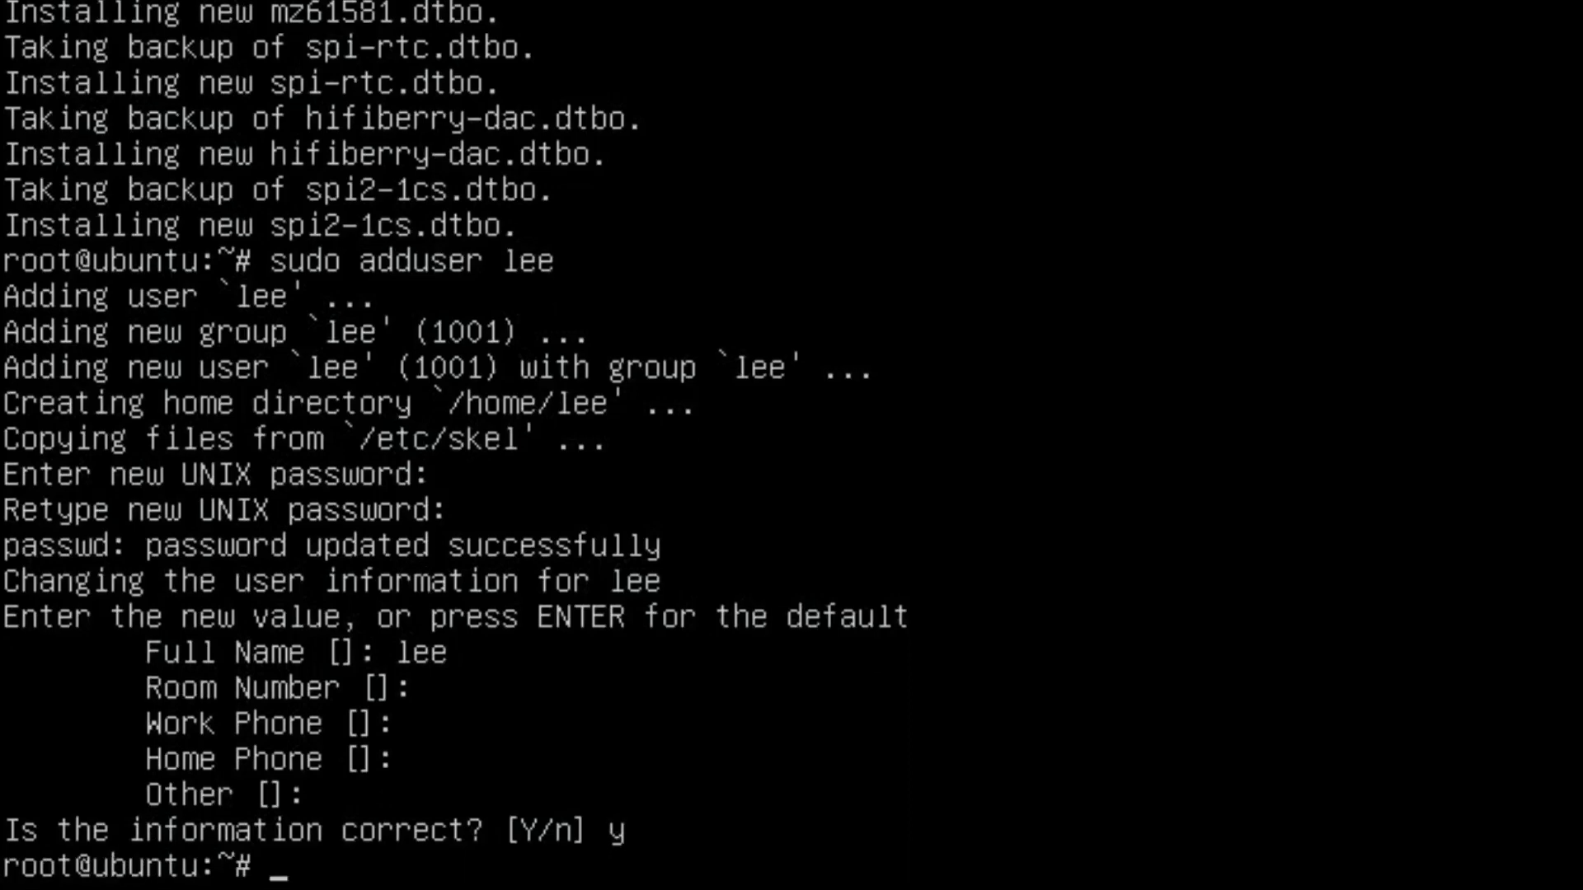
Install the ubuntu-desktop package with sudo apt-get install, agreeing to download the packages
{"action": "type", "text": "sudo apt get install ubuntu-desktop"}
{"action": "key", "text": "Return"}
{"action": "type", "text": "sudo apt-get install ubuntu-desktop"}
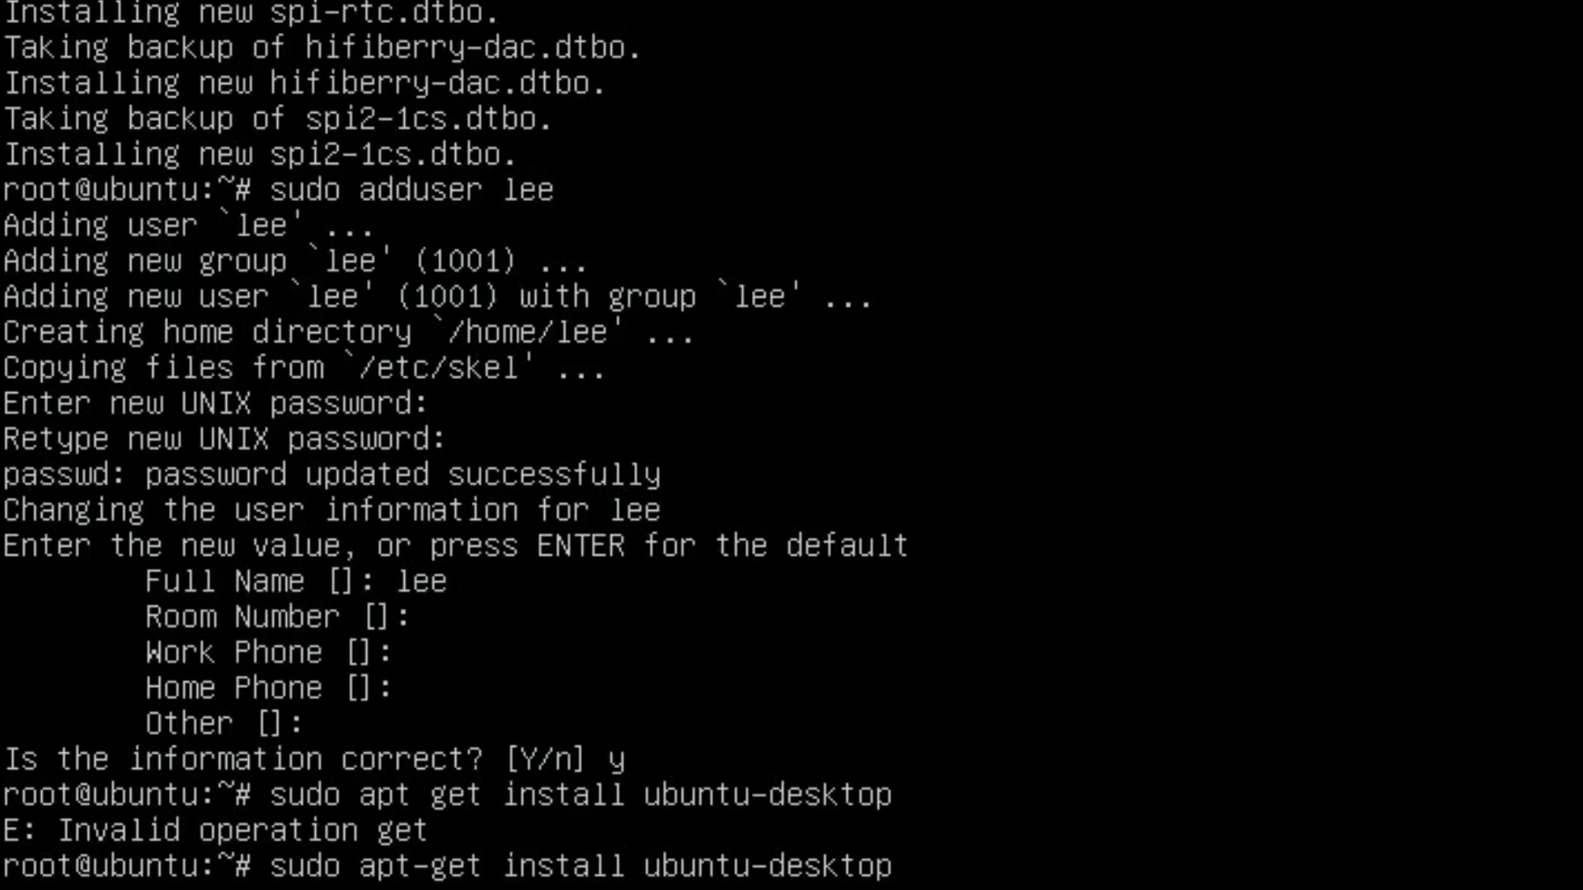
{"action": "key", "text": "Return"}
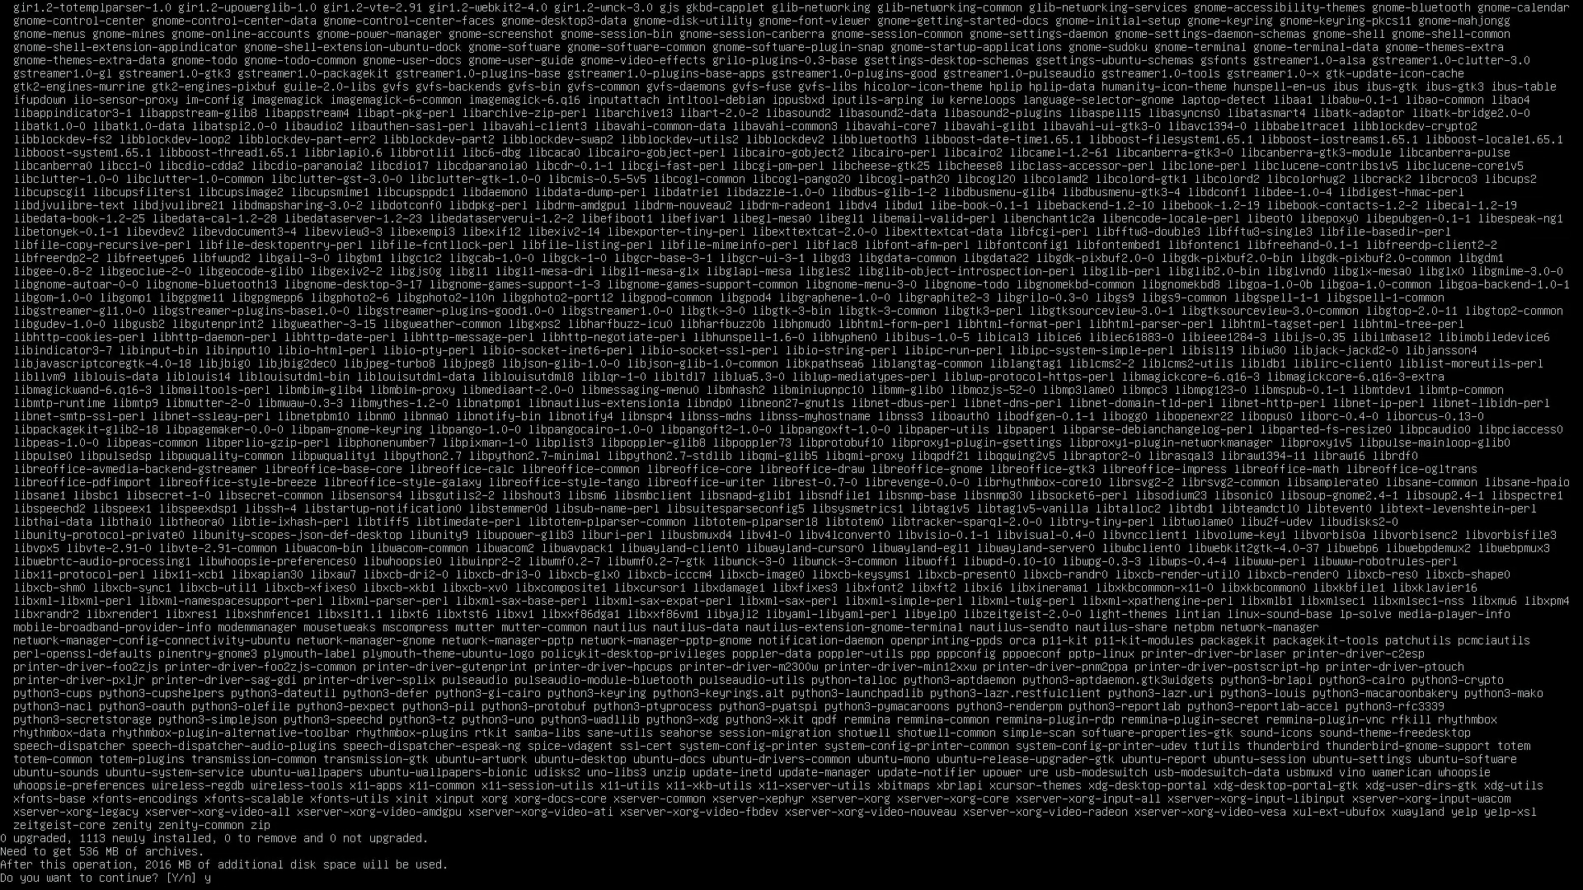
{"action": "key", "text": "Return"}
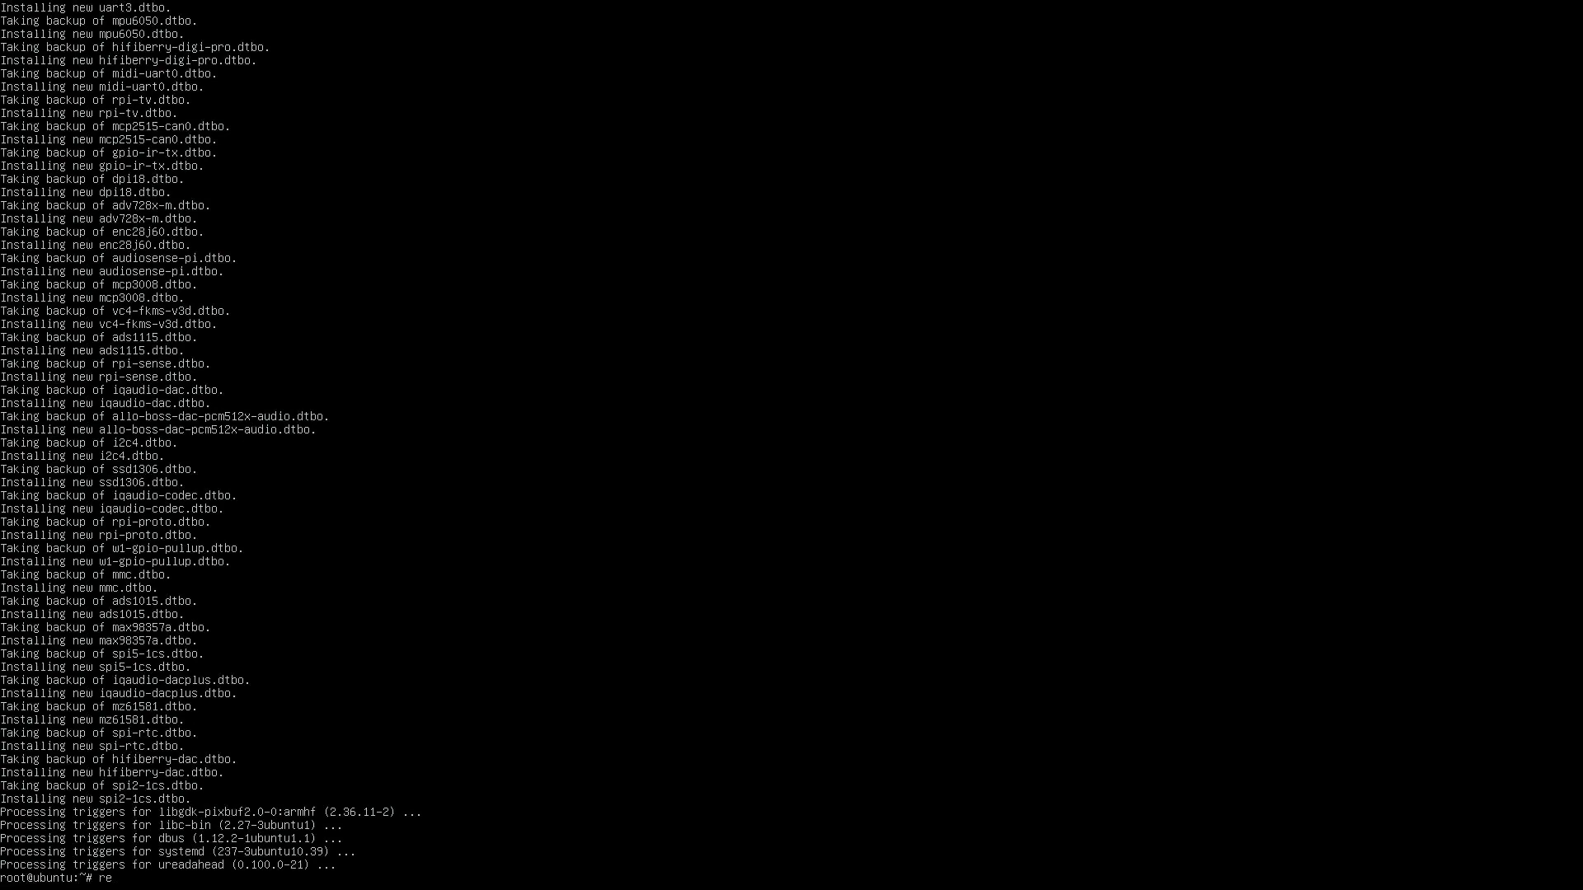
Reboot into BerryBoot and review config.txt in the boot configuration editor, keeping its settings
{"action": "type", "text": "oot"}
{"action": "key", "text": "Return"}
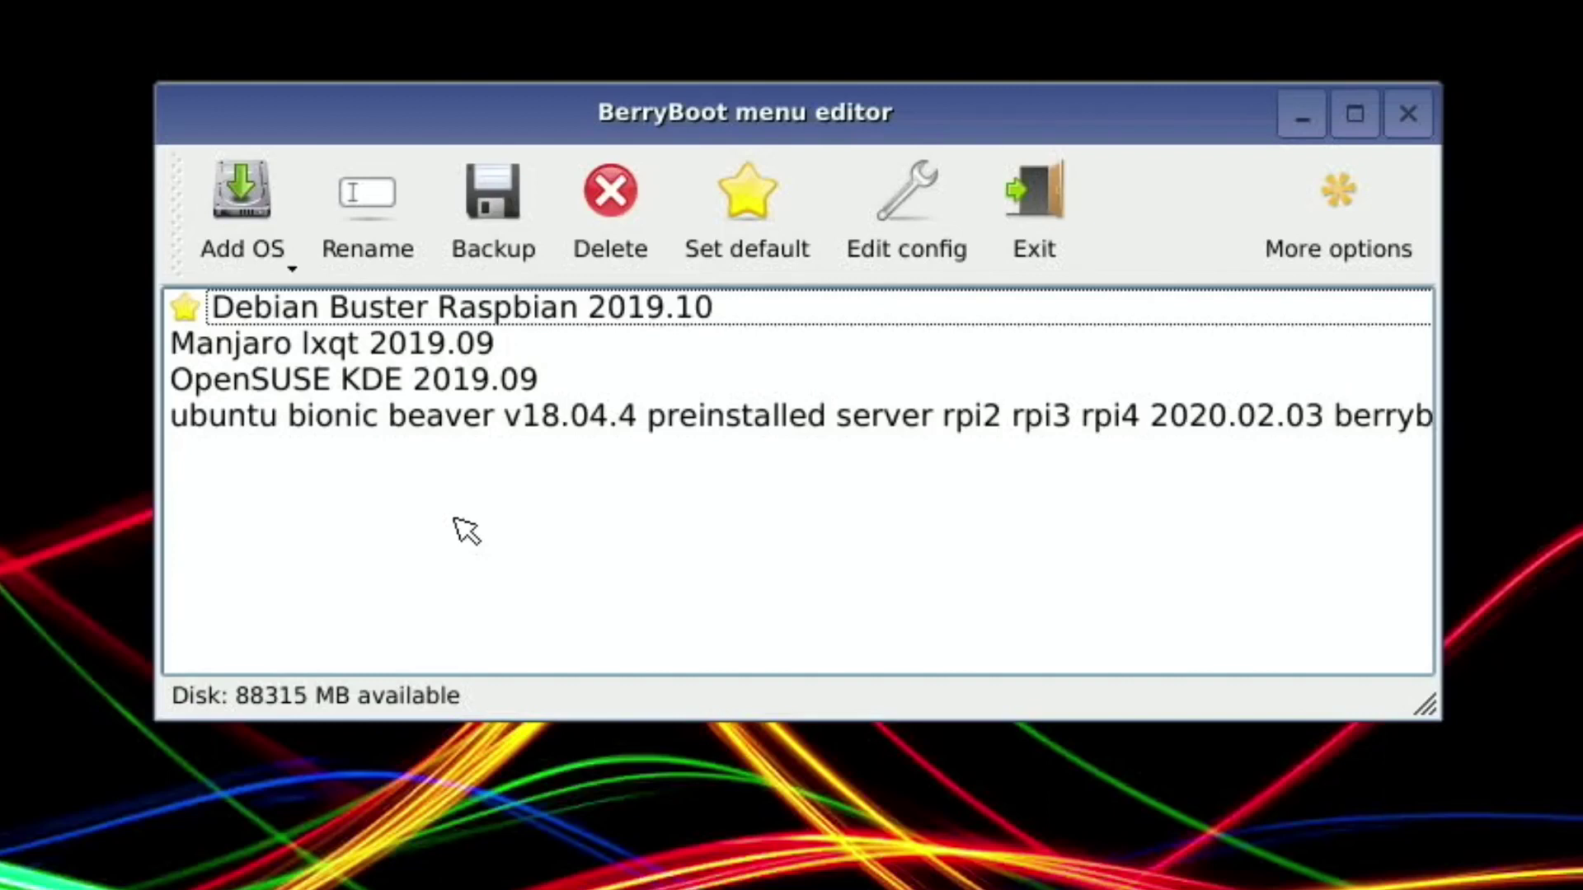
{"action": "left_click", "coordinate": [897, 247]}
{"action": "left_click", "coordinate": [625, 157]}
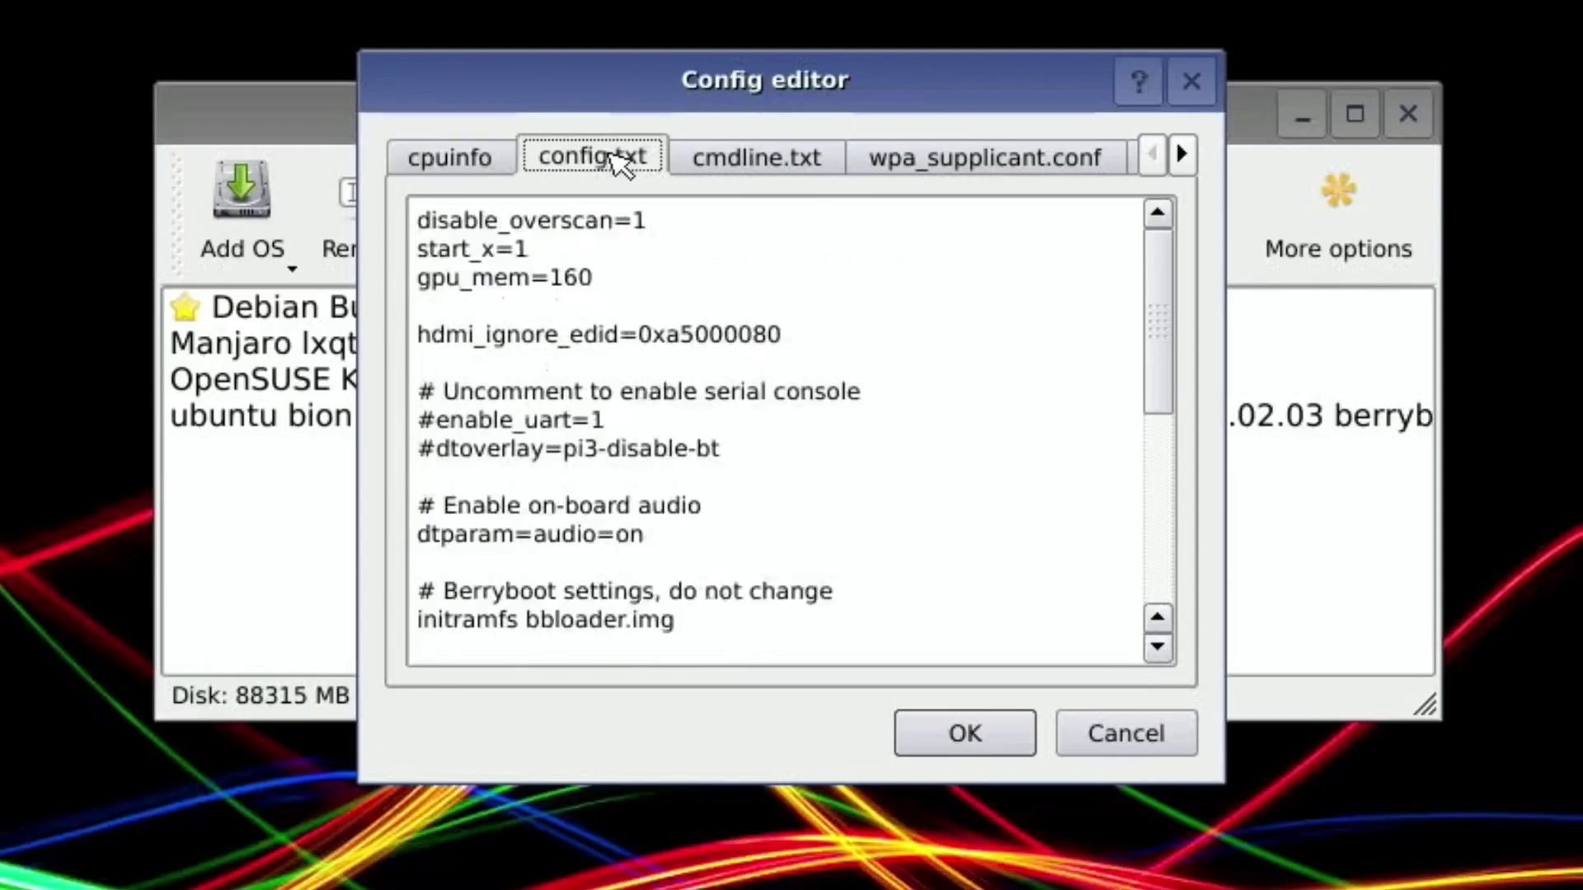
{"action": "left_click", "coordinate": [830, 342]}
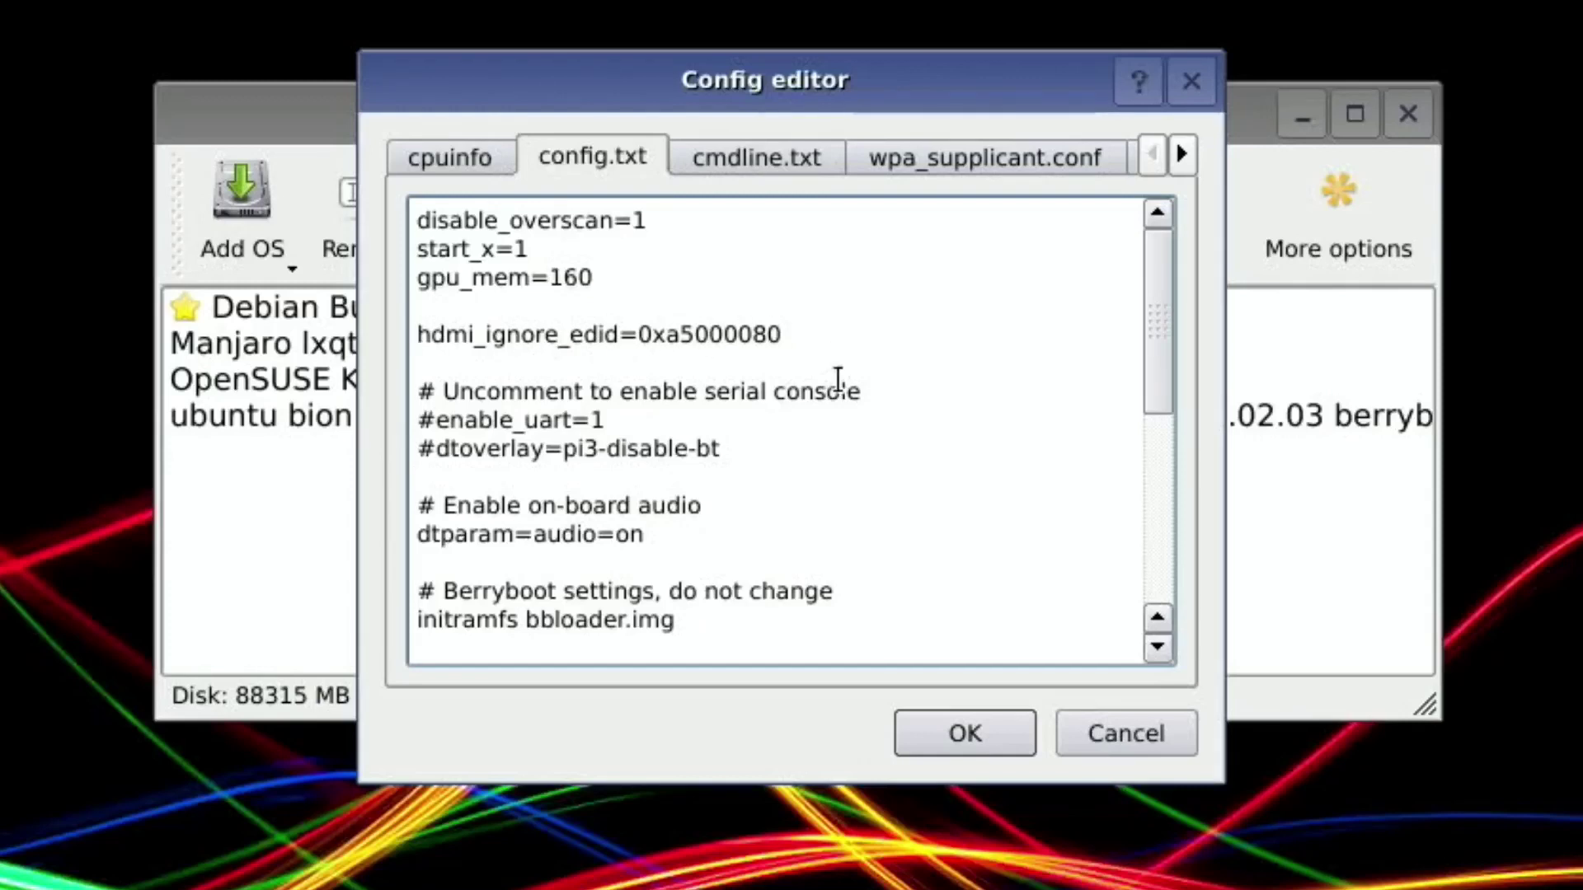
{"action": "left_click", "coordinate": [925, 732]}
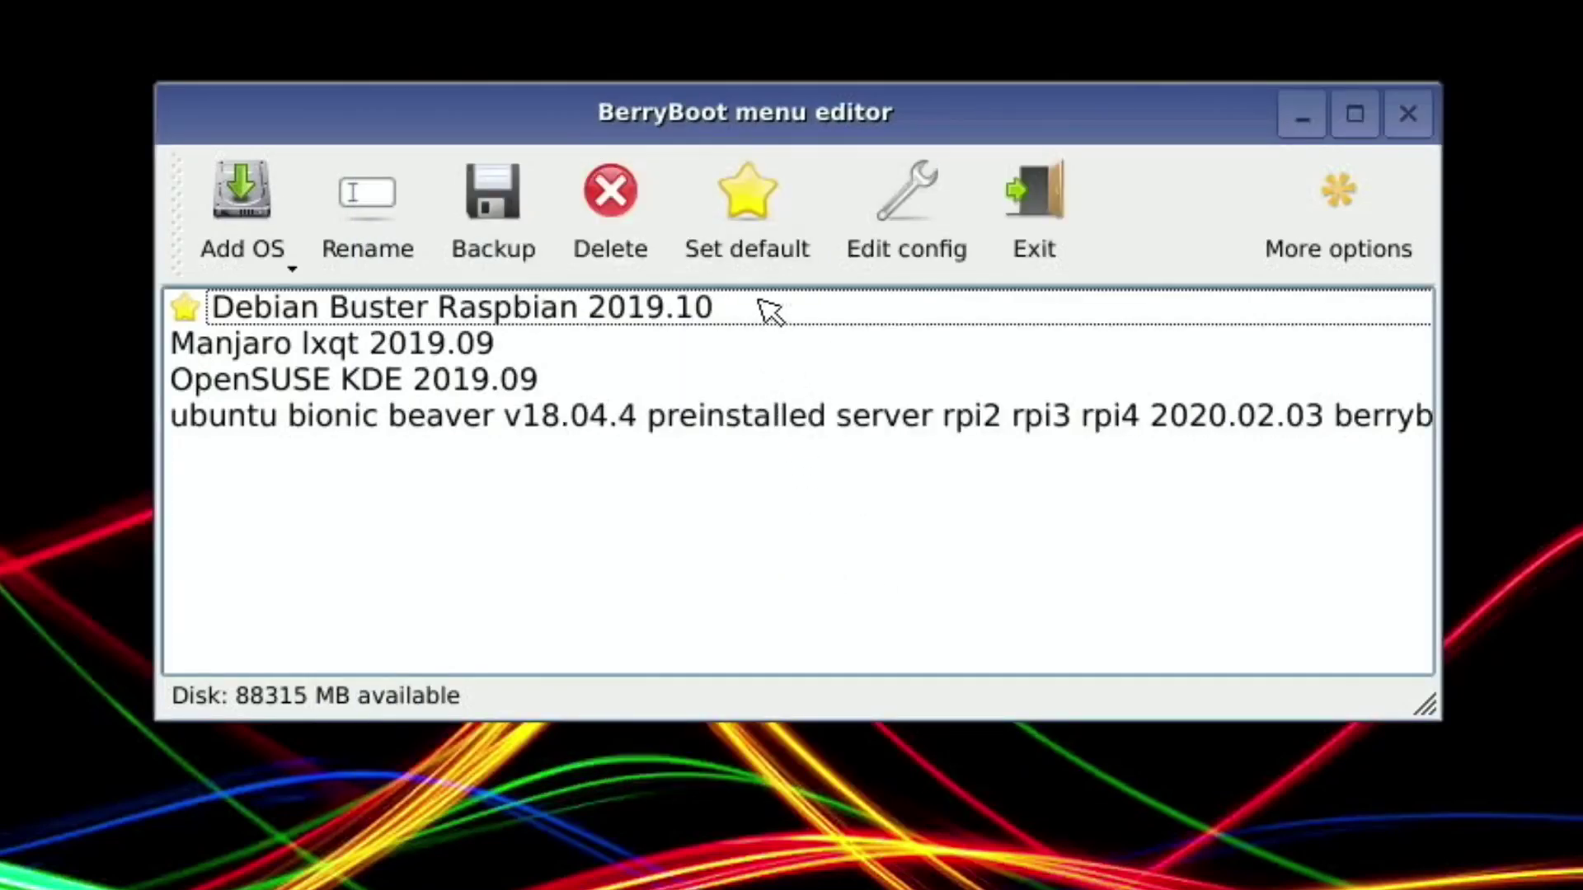
Set Ubuntu bionic beaver as the default OS and return to the boot menu
{"action": "left_click", "coordinate": [289, 419]}
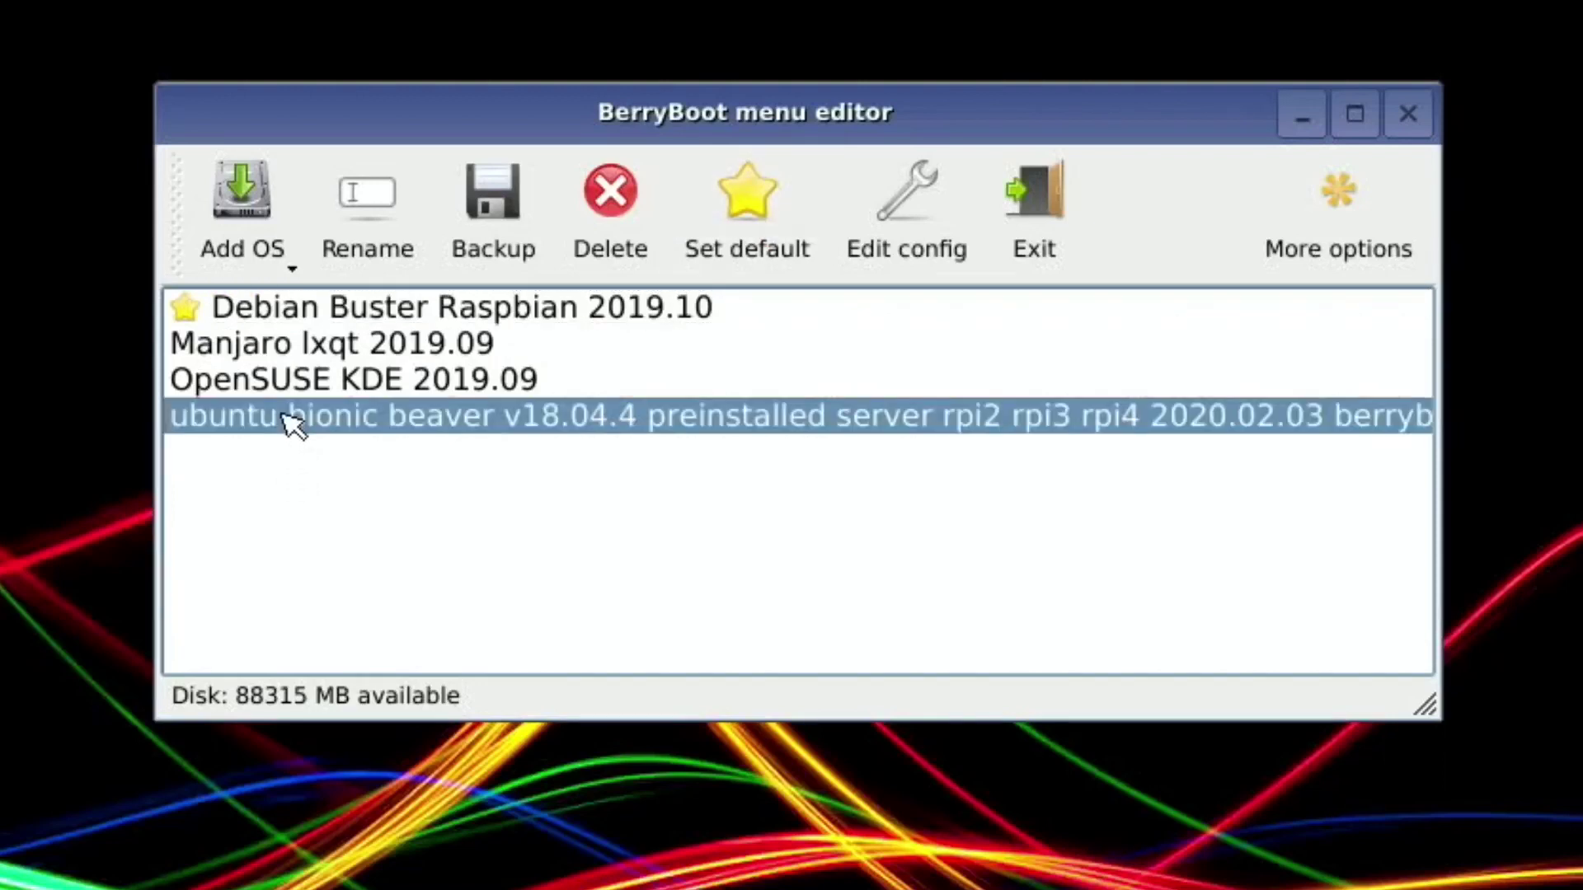
{"action": "left_click", "coordinate": [754, 196]}
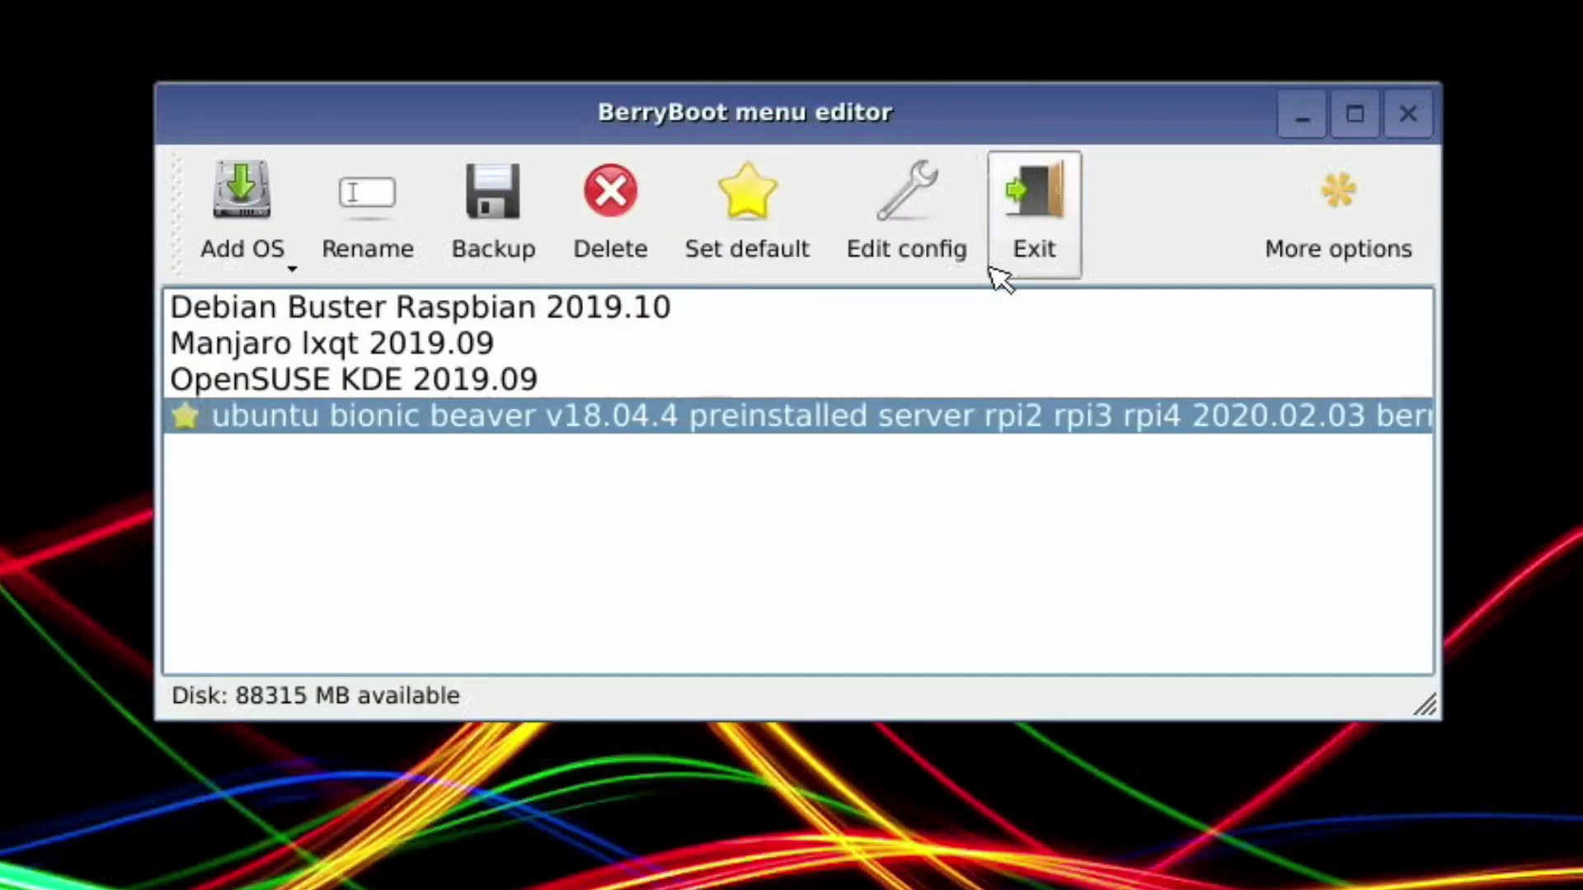
{"action": "left_click", "coordinate": [1034, 248]}
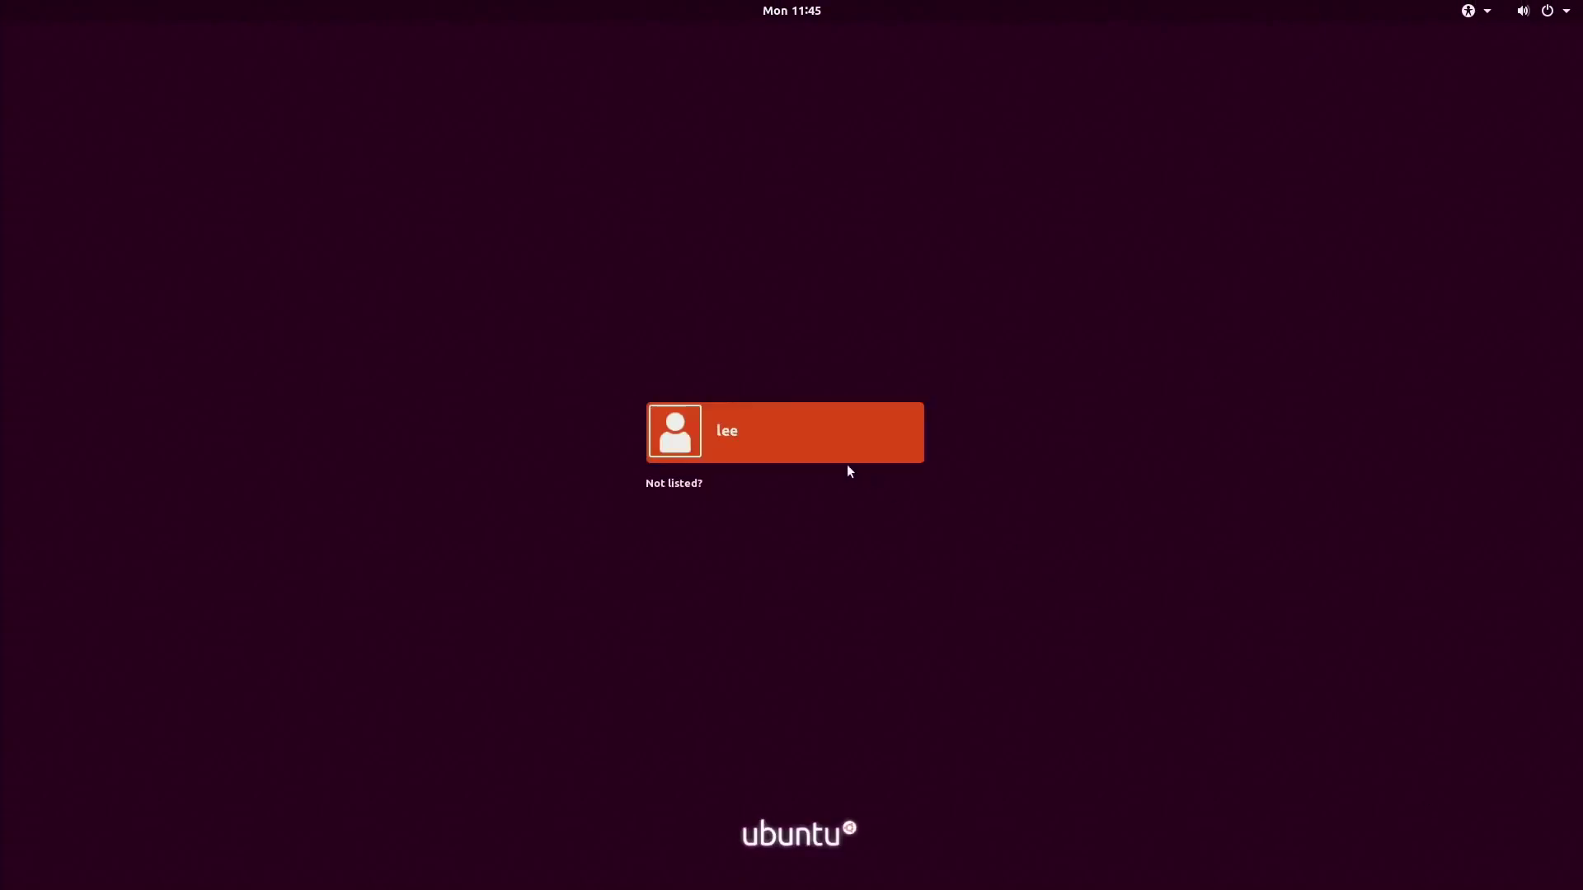
Select the new user account on the login screen and enter its password
{"action": "left_click", "coordinate": [831, 446]}
{"action": "type", "text": "*******"}
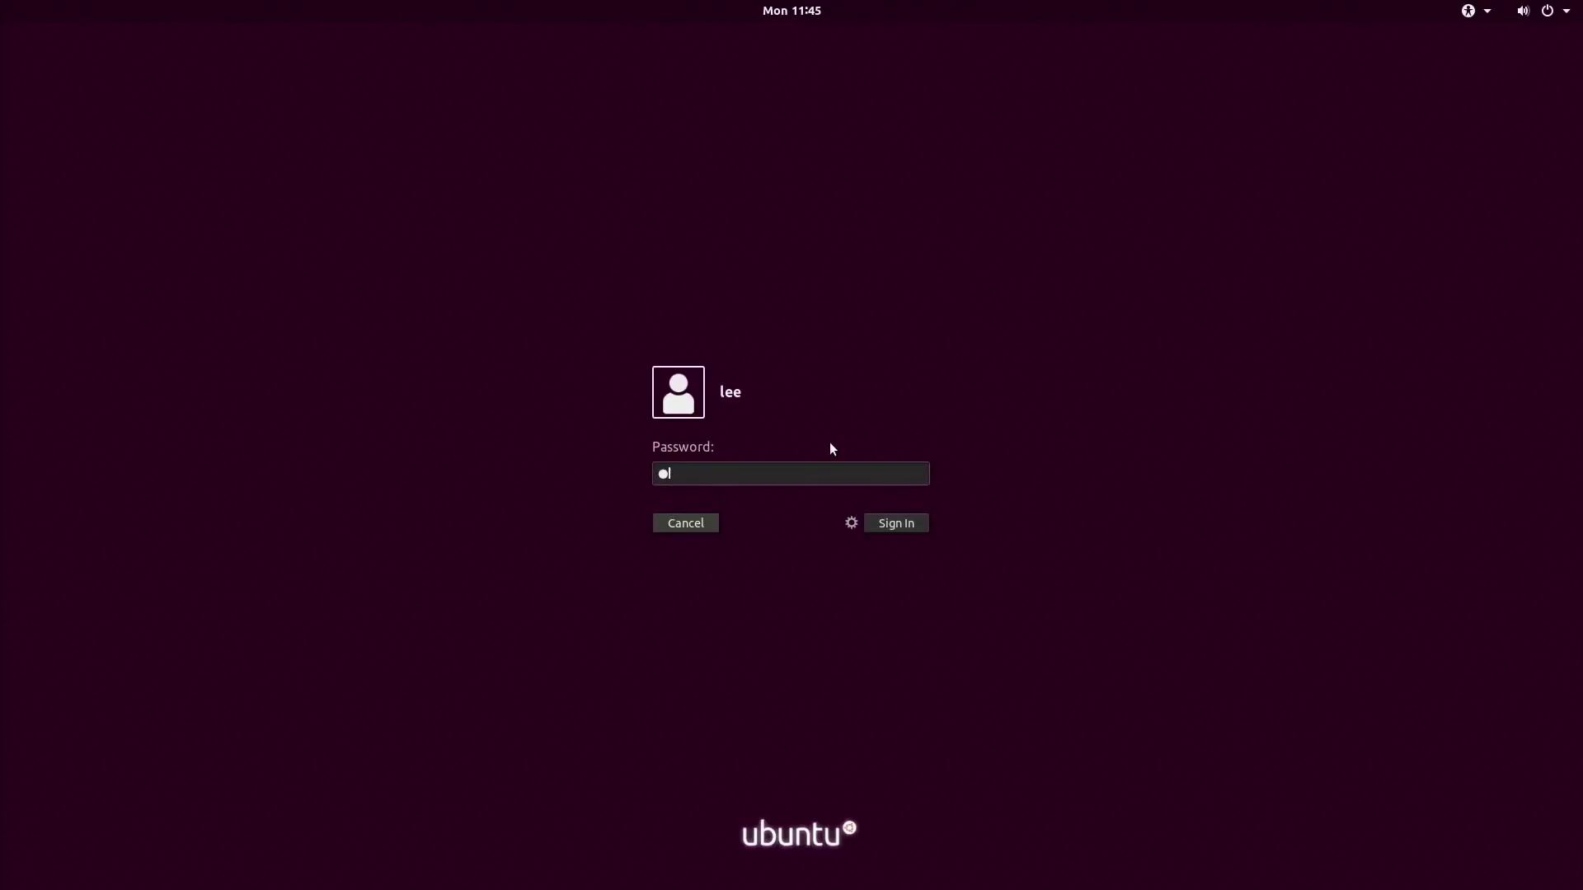
{"action": "type", "text": "****"}
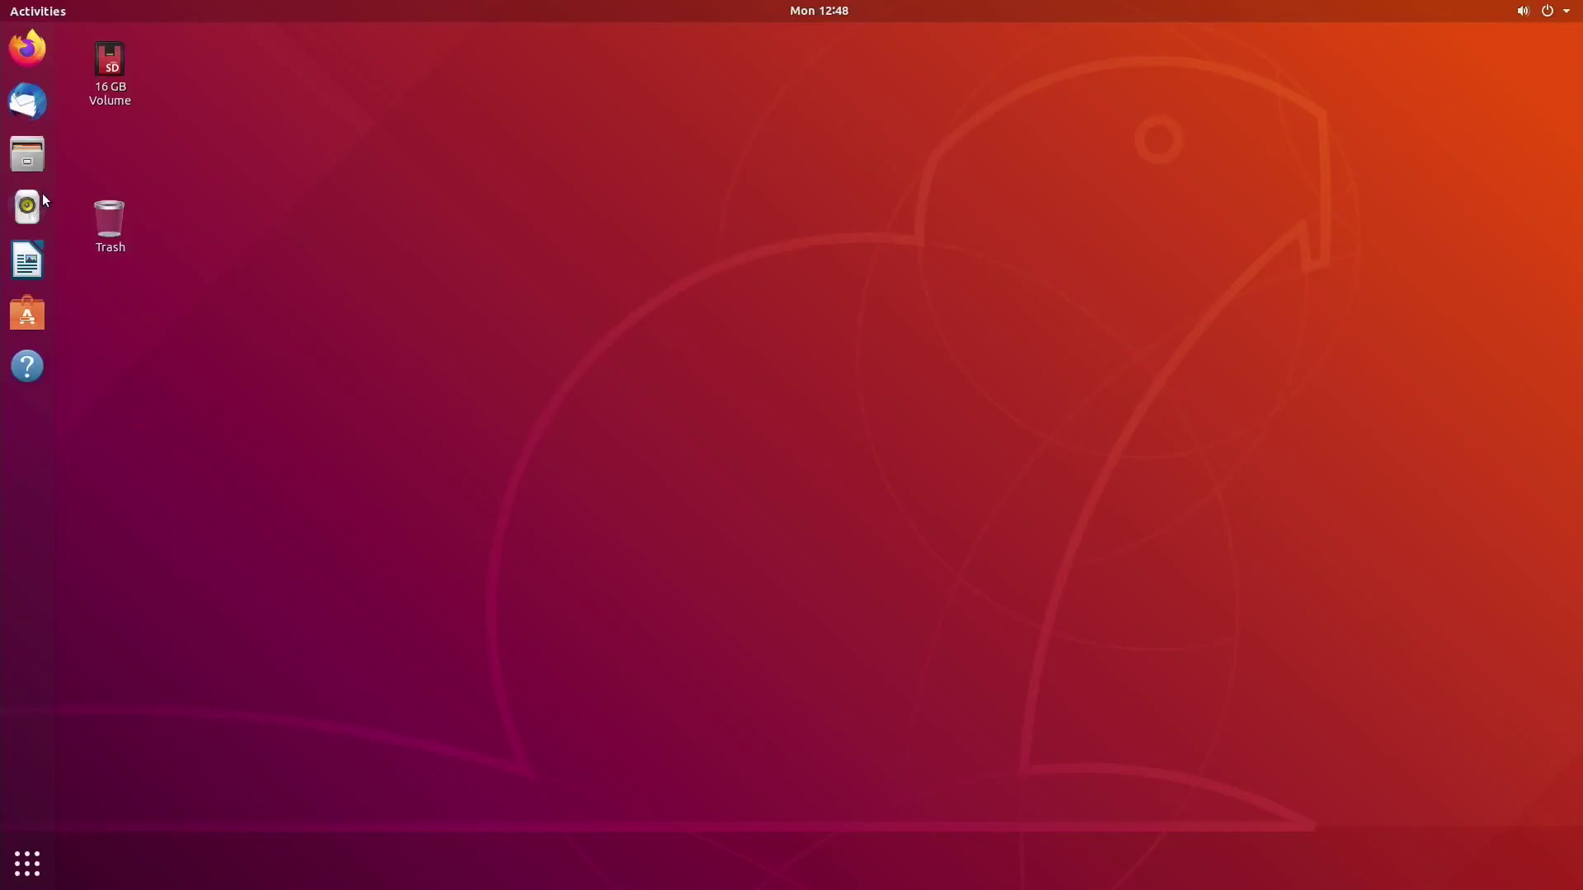
In Files, browse the boot folder under Other Locations > Computer, then go back to the root folder
{"action": "left_click", "coordinate": [27, 154]}
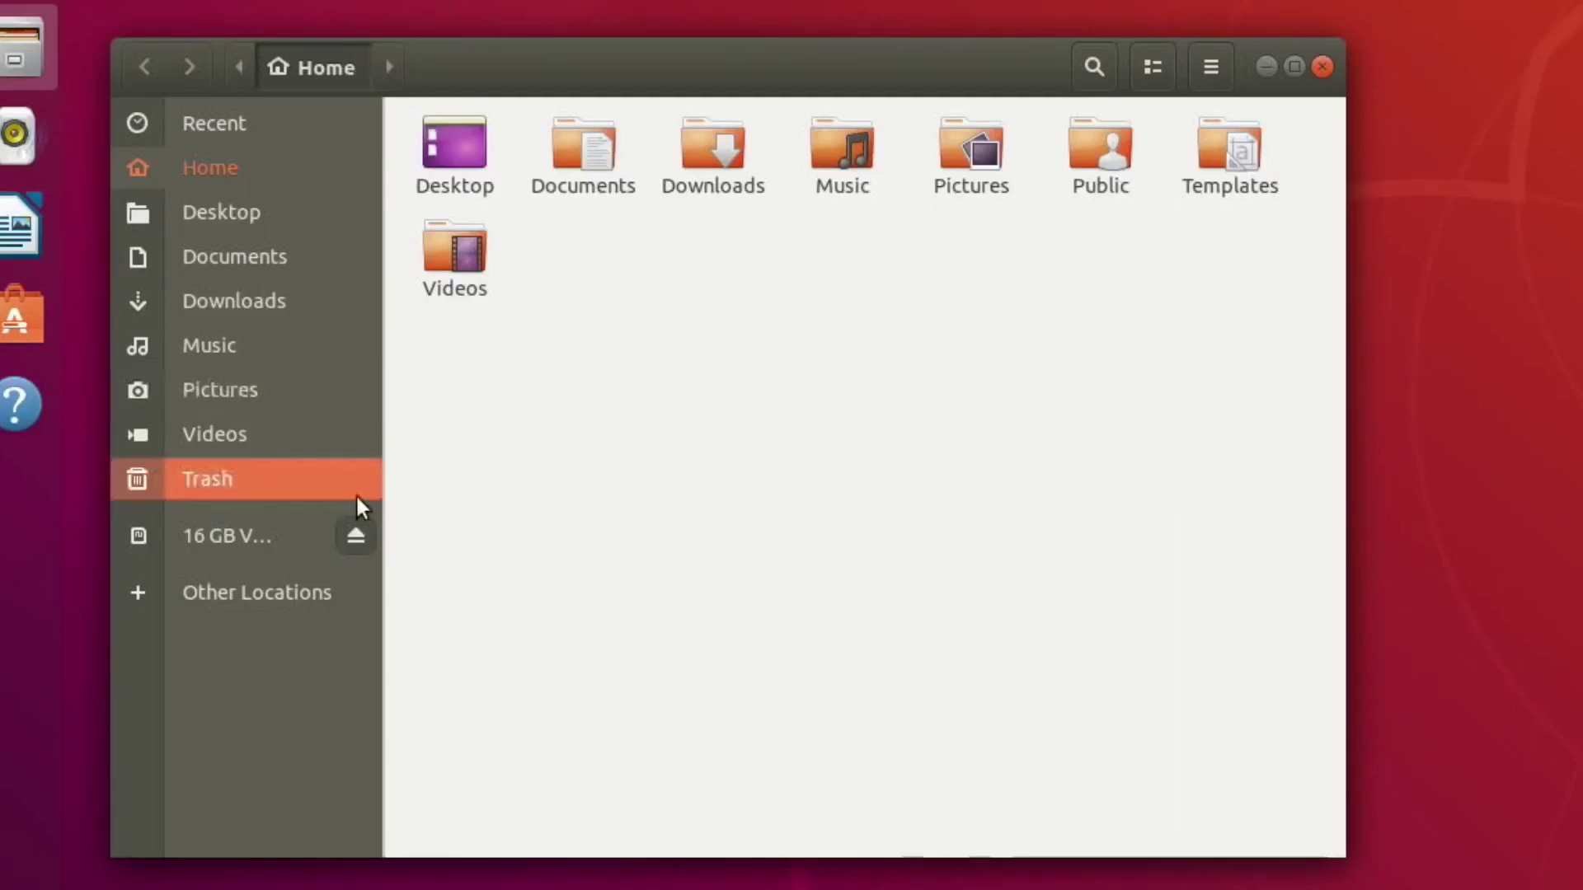
{"action": "left_click", "coordinate": [256, 593]}
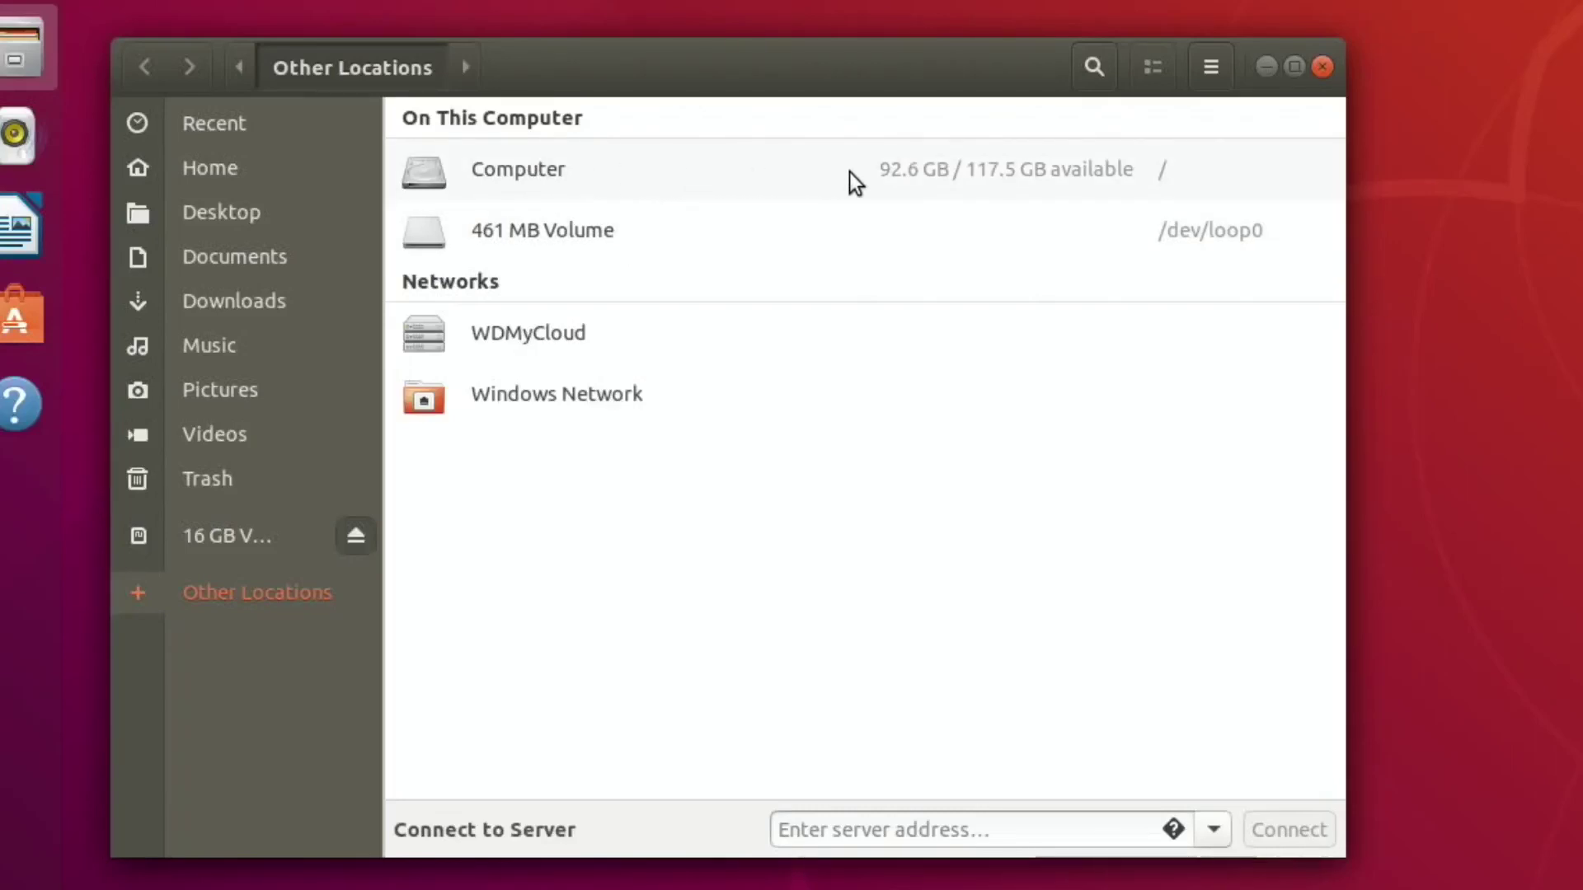
{"action": "left_click", "coordinate": [477, 174]}
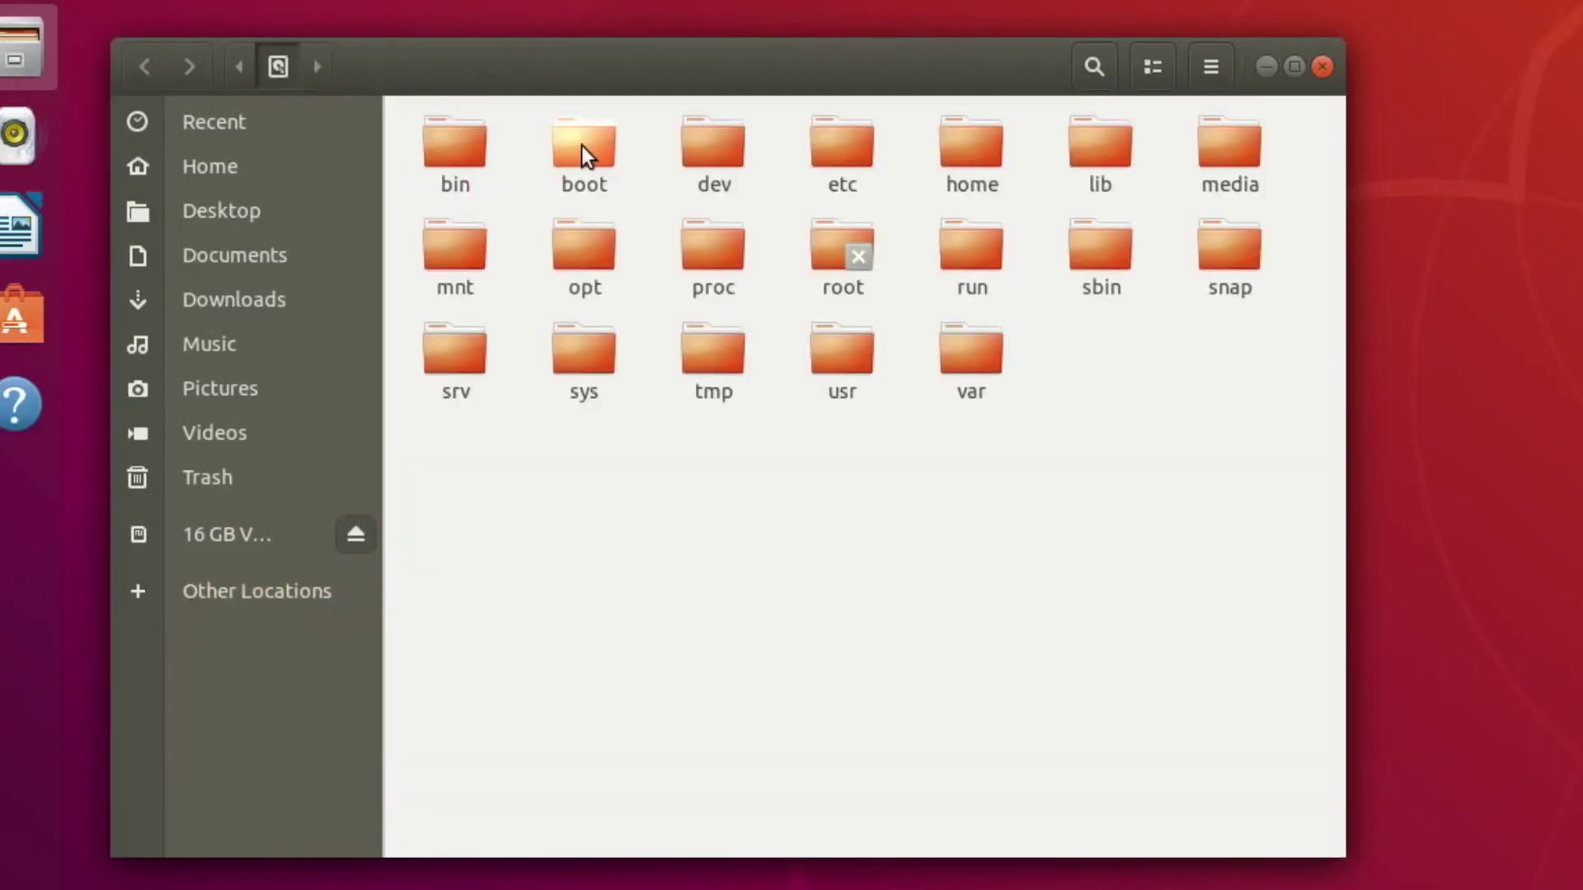
{"action": "double_click", "coordinate": [582, 146]}
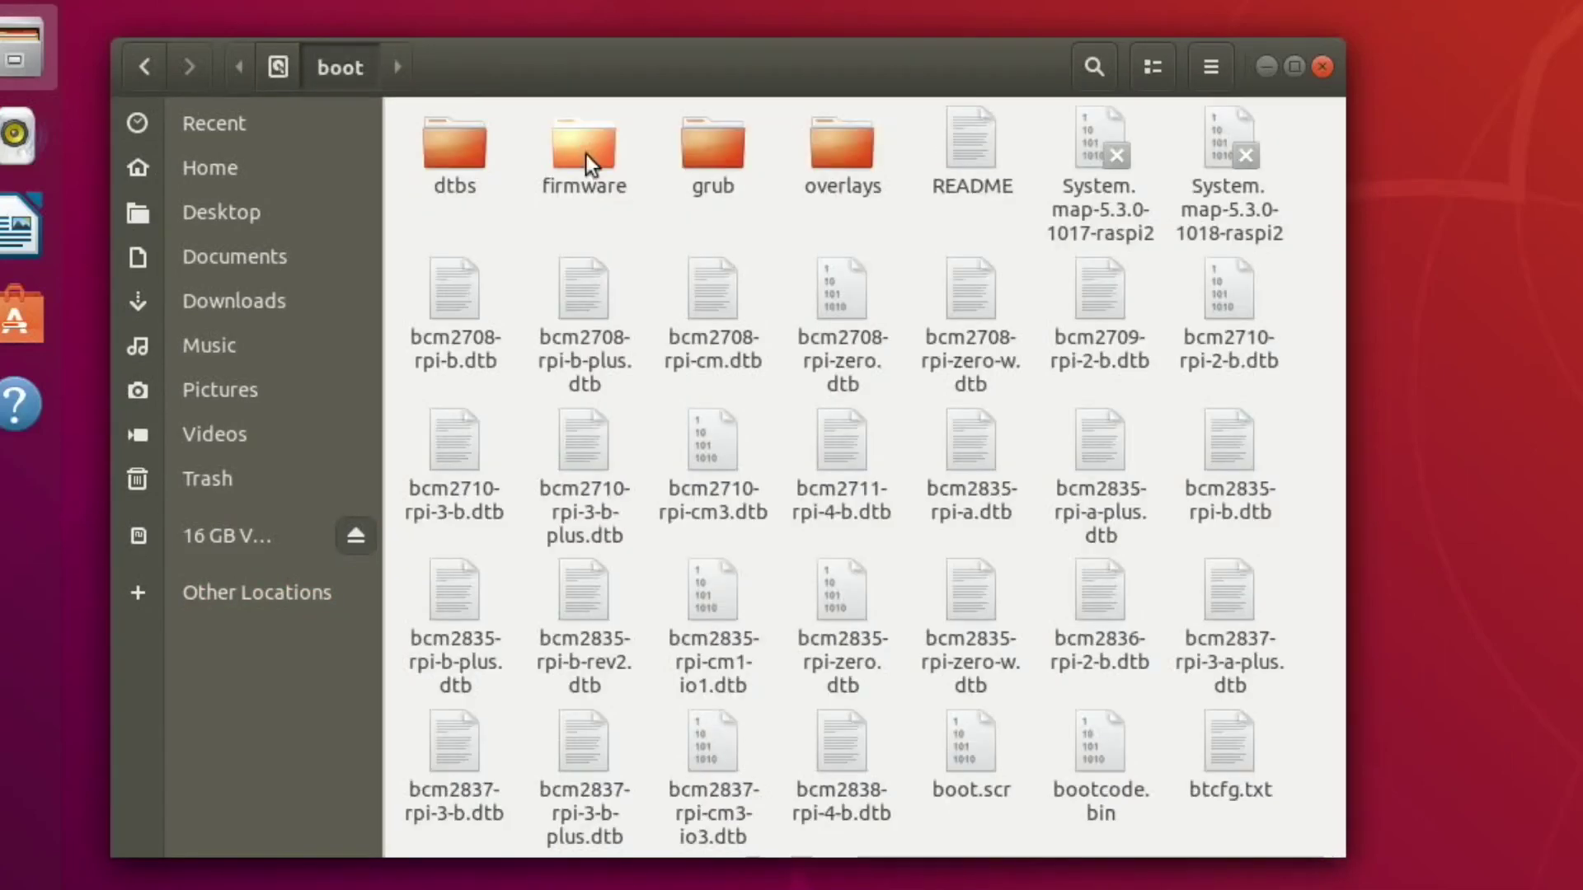
{"action": "scroll", "coordinate": [710, 353], "scroll_direction": "down", "scroll_amount": 10}
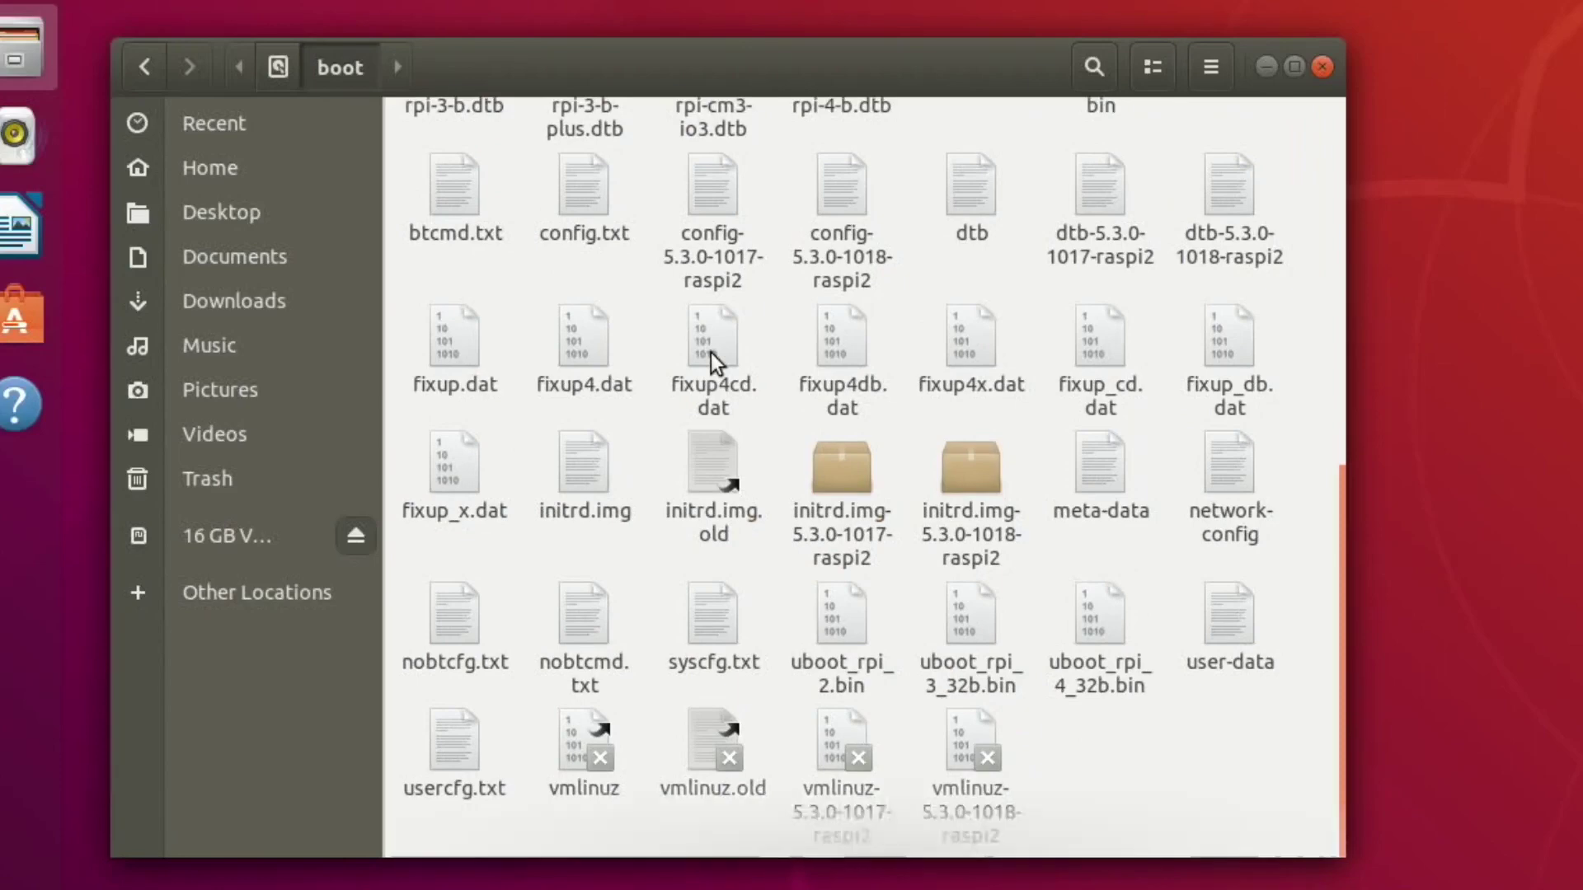
{"action": "scroll", "coordinate": [711, 353], "scroll_direction": "up", "scroll_amount": 10}
{"action": "left_click", "coordinate": [294, 213]}
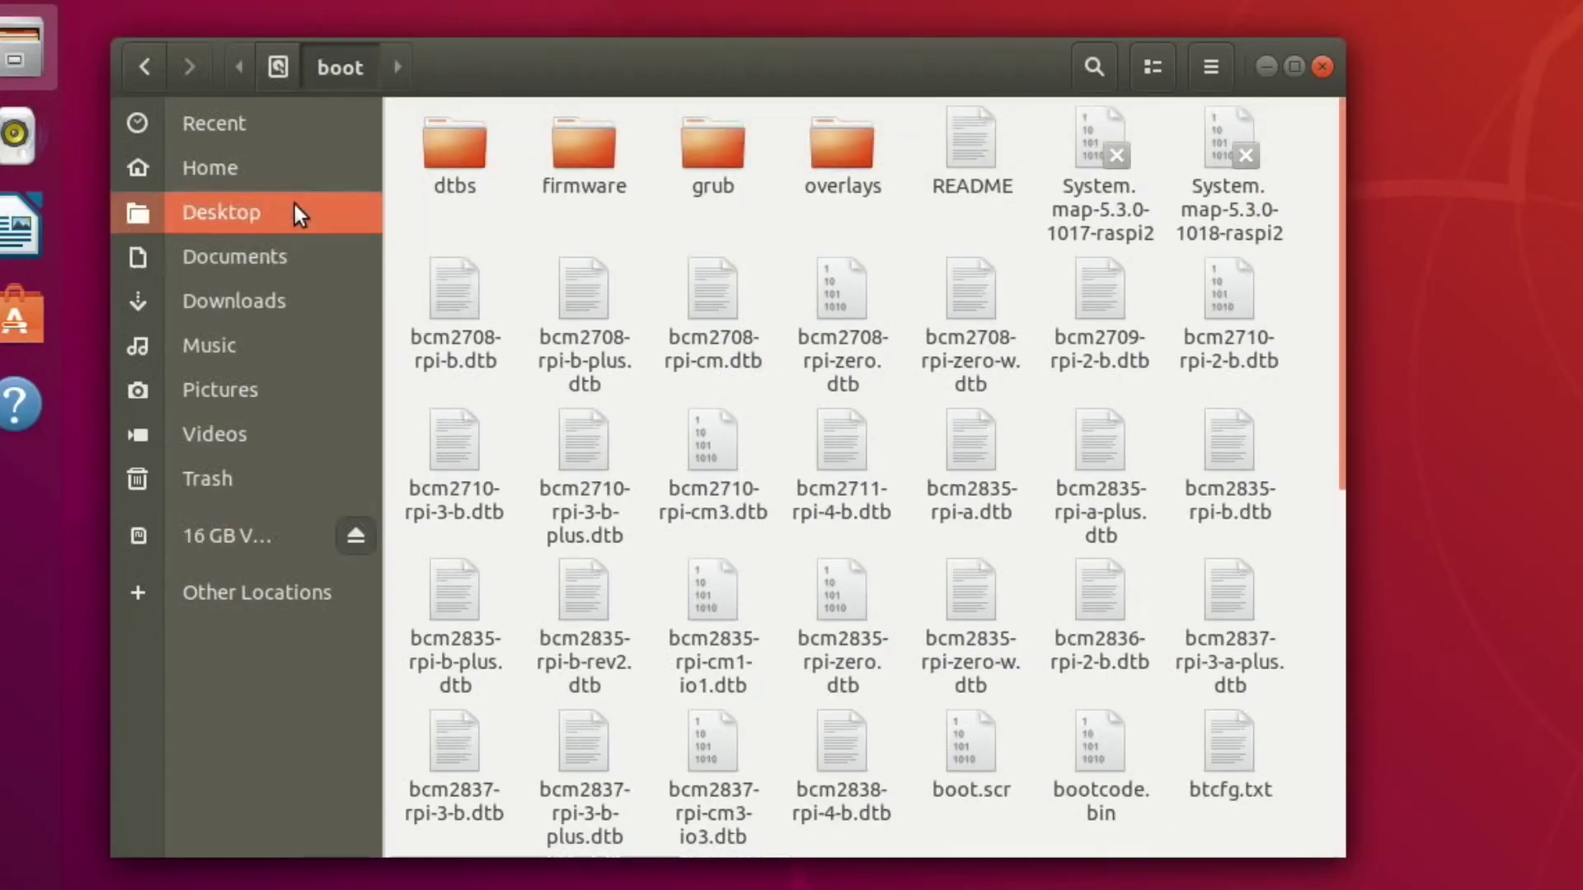
{"action": "left_click", "coordinate": [145, 64]}
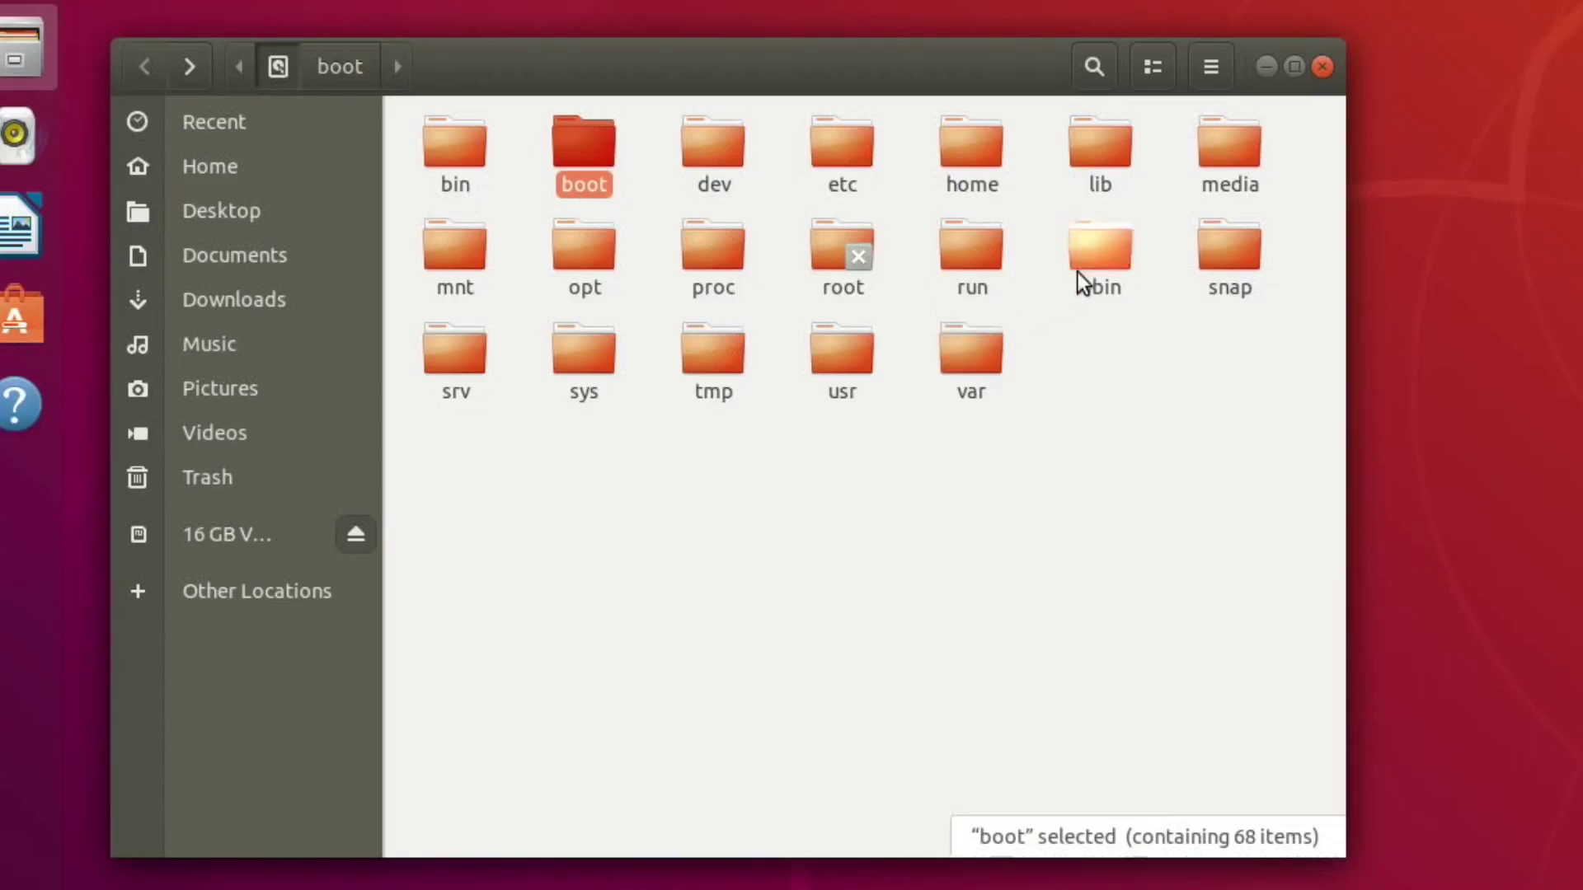
{"action": "left_click", "coordinate": [1326, 64]}
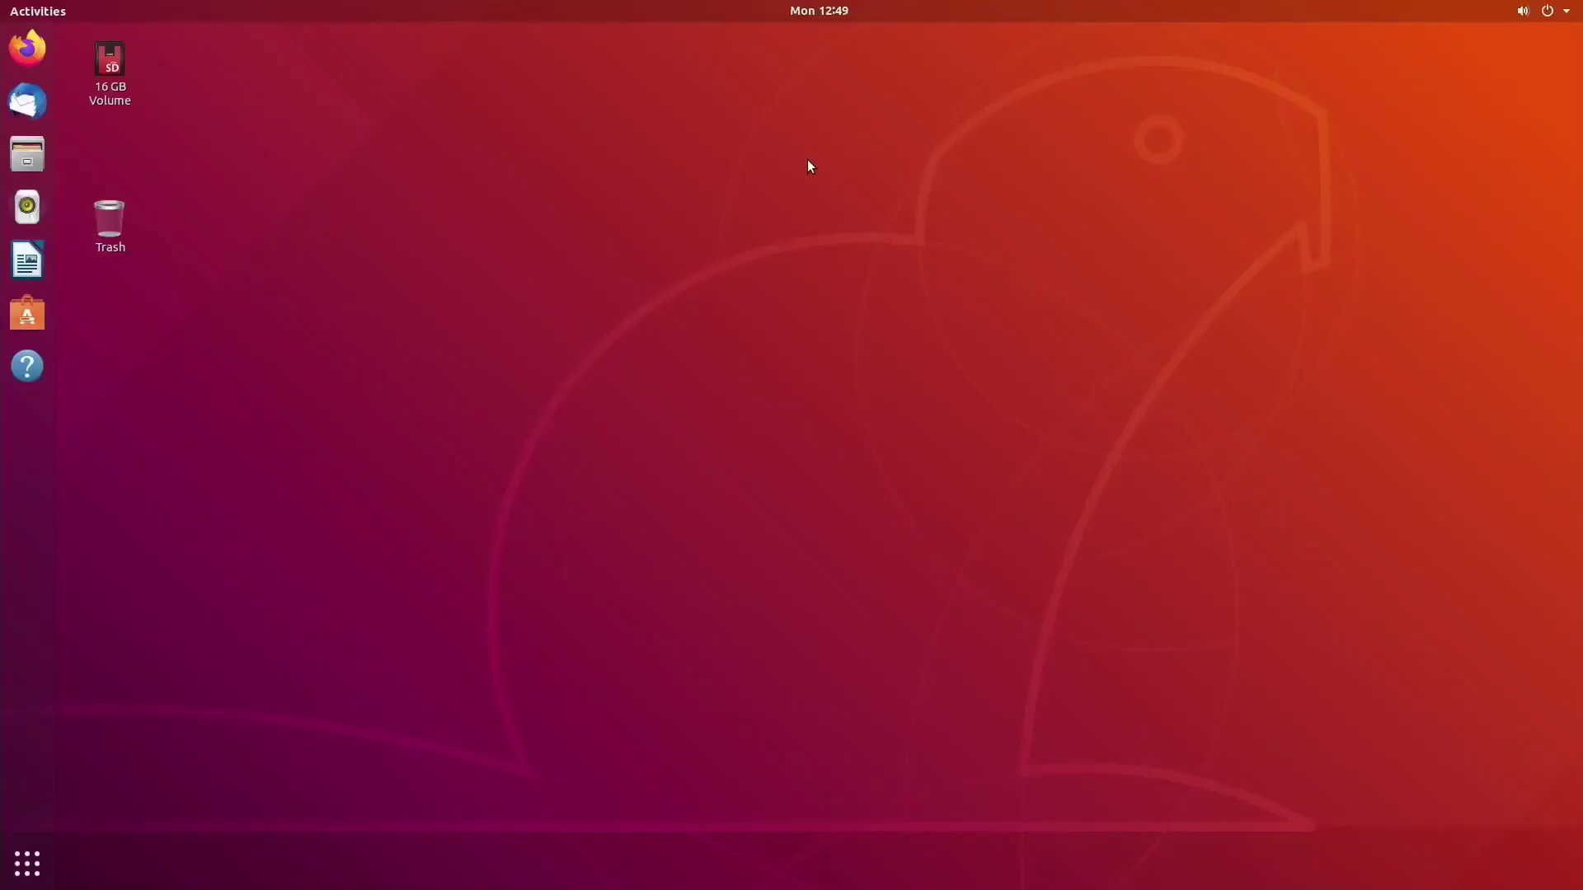
{"action": "left_click", "coordinate": [29, 314]}
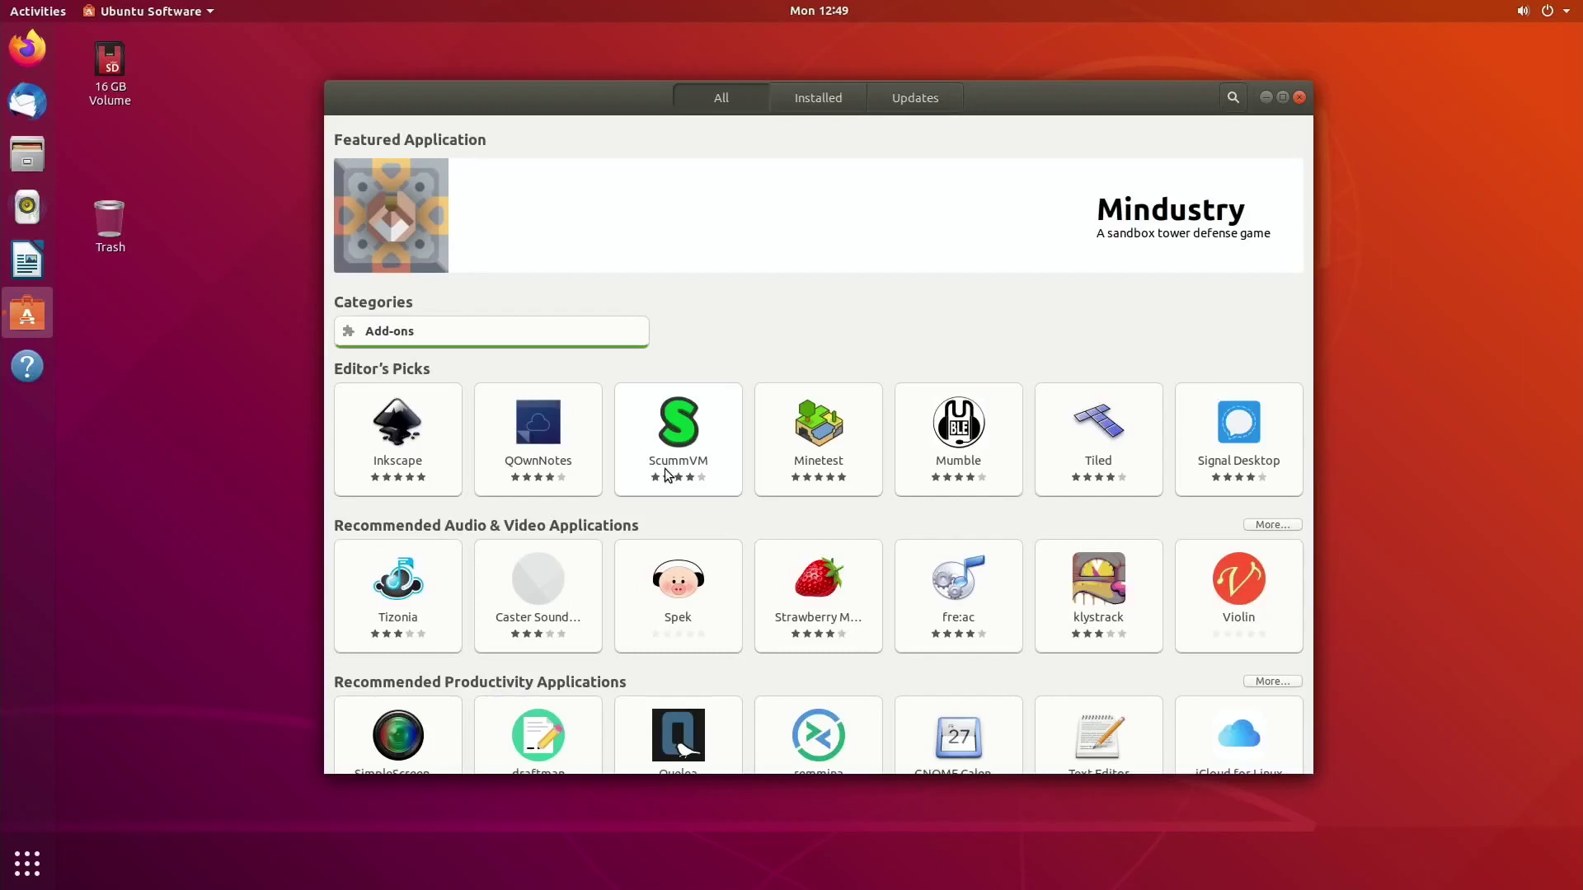
{"action": "scroll", "coordinate": [868, 546], "scroll_direction": "down", "scroll_amount": 1}
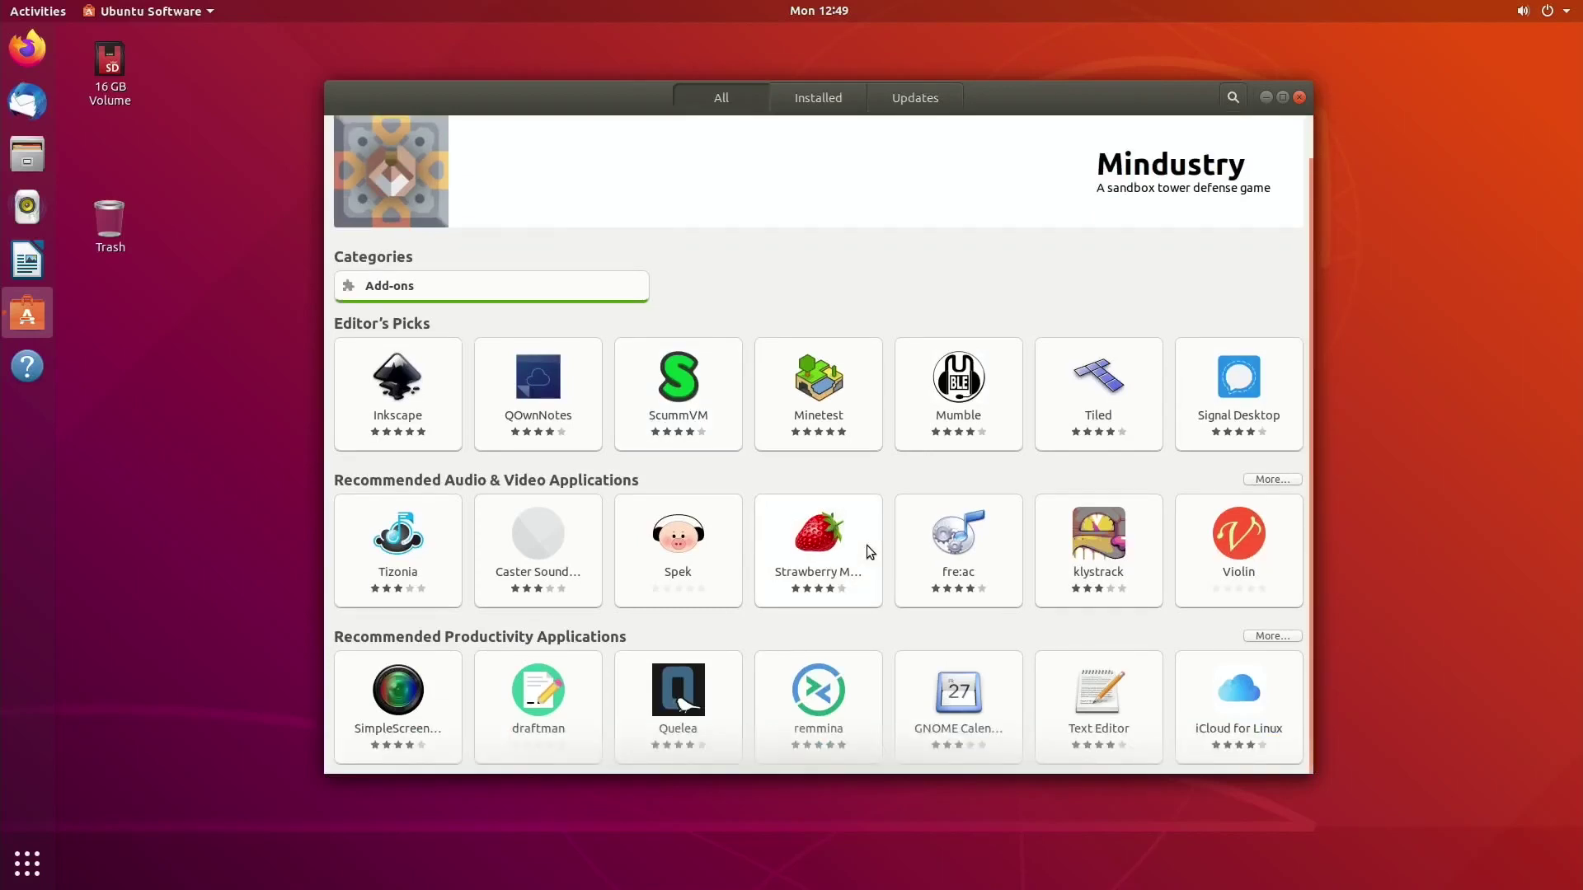
{"action": "scroll", "coordinate": [868, 546], "scroll_direction": "up", "scroll_amount": 1}
{"action": "scroll", "coordinate": [868, 546], "scroll_direction": "down", "scroll_amount": 1}
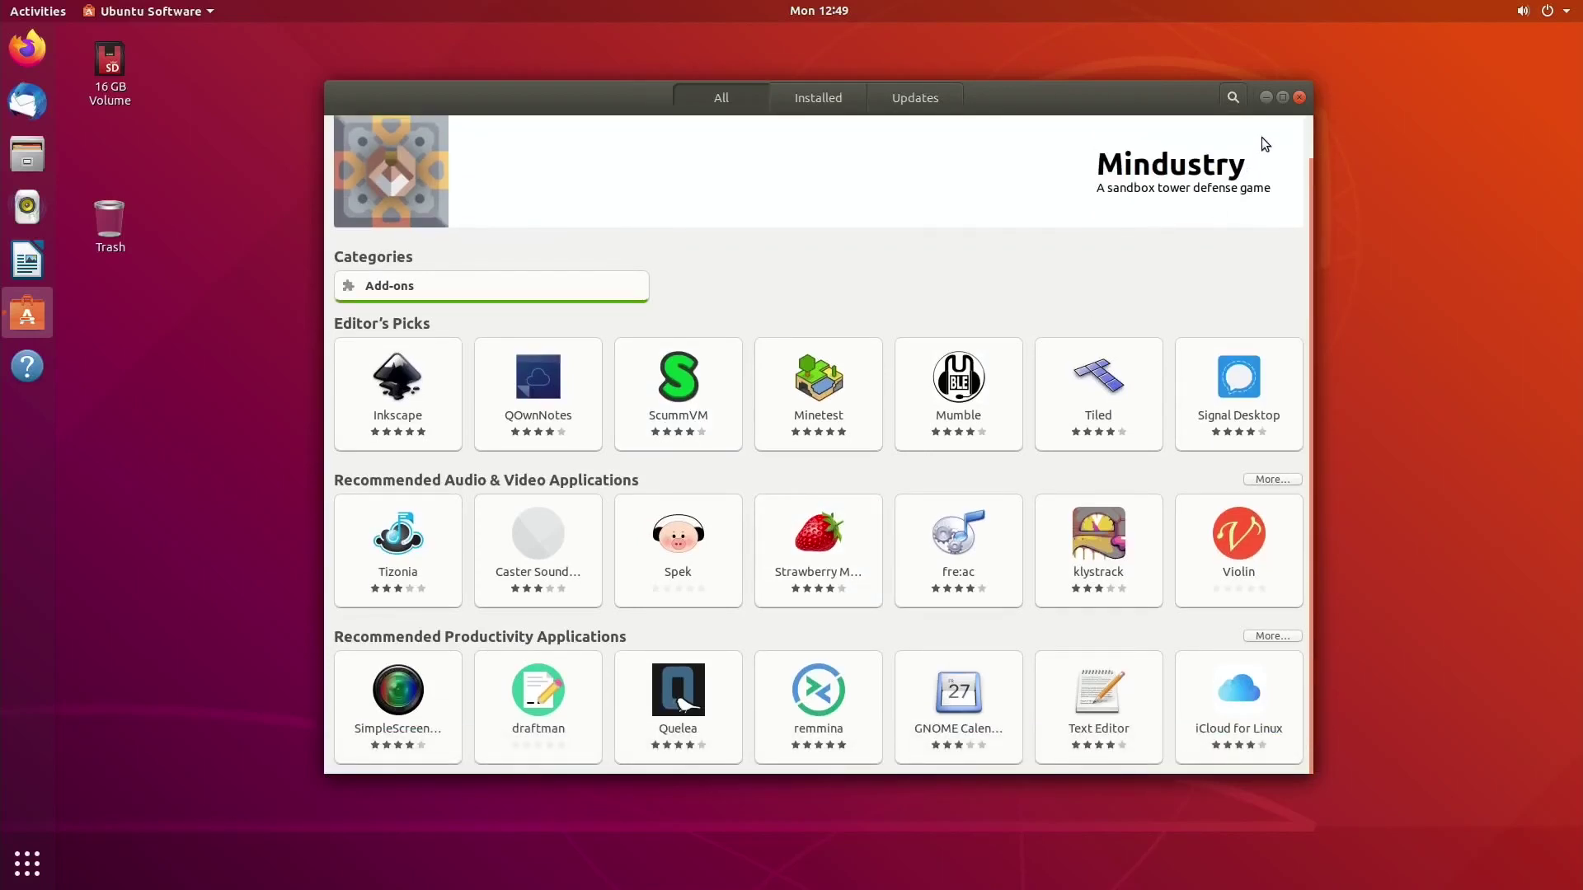
{"action": "left_click", "coordinate": [1125, 383]}
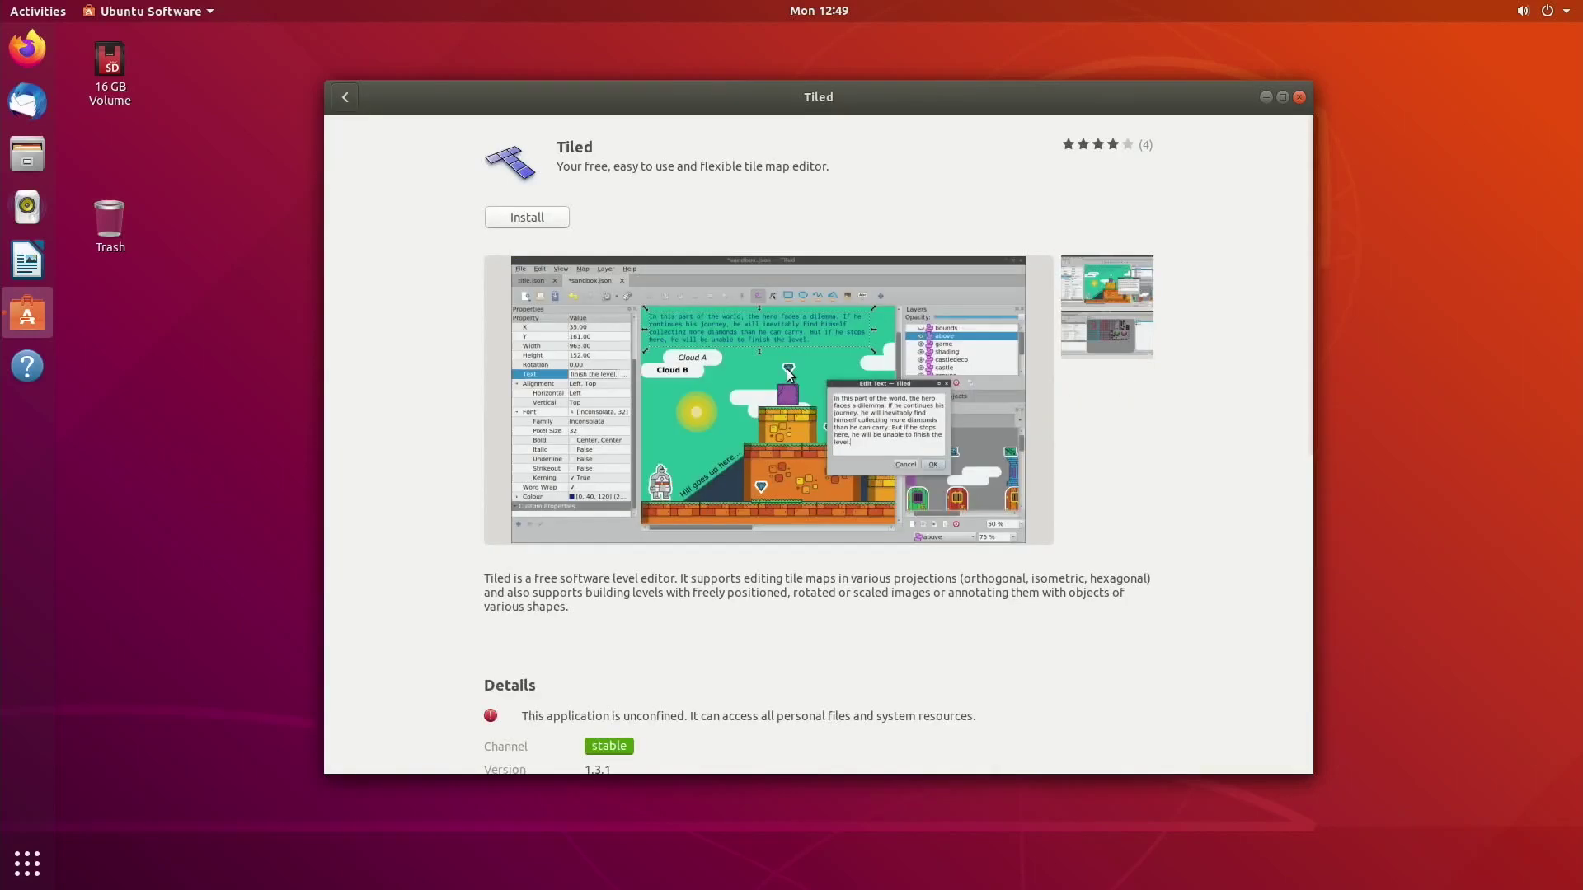
{"action": "scroll", "coordinate": [787, 376], "scroll_direction": "down", "scroll_amount": 14}
{"action": "scroll", "coordinate": [786, 375], "scroll_direction": "up", "scroll_amount": 14}
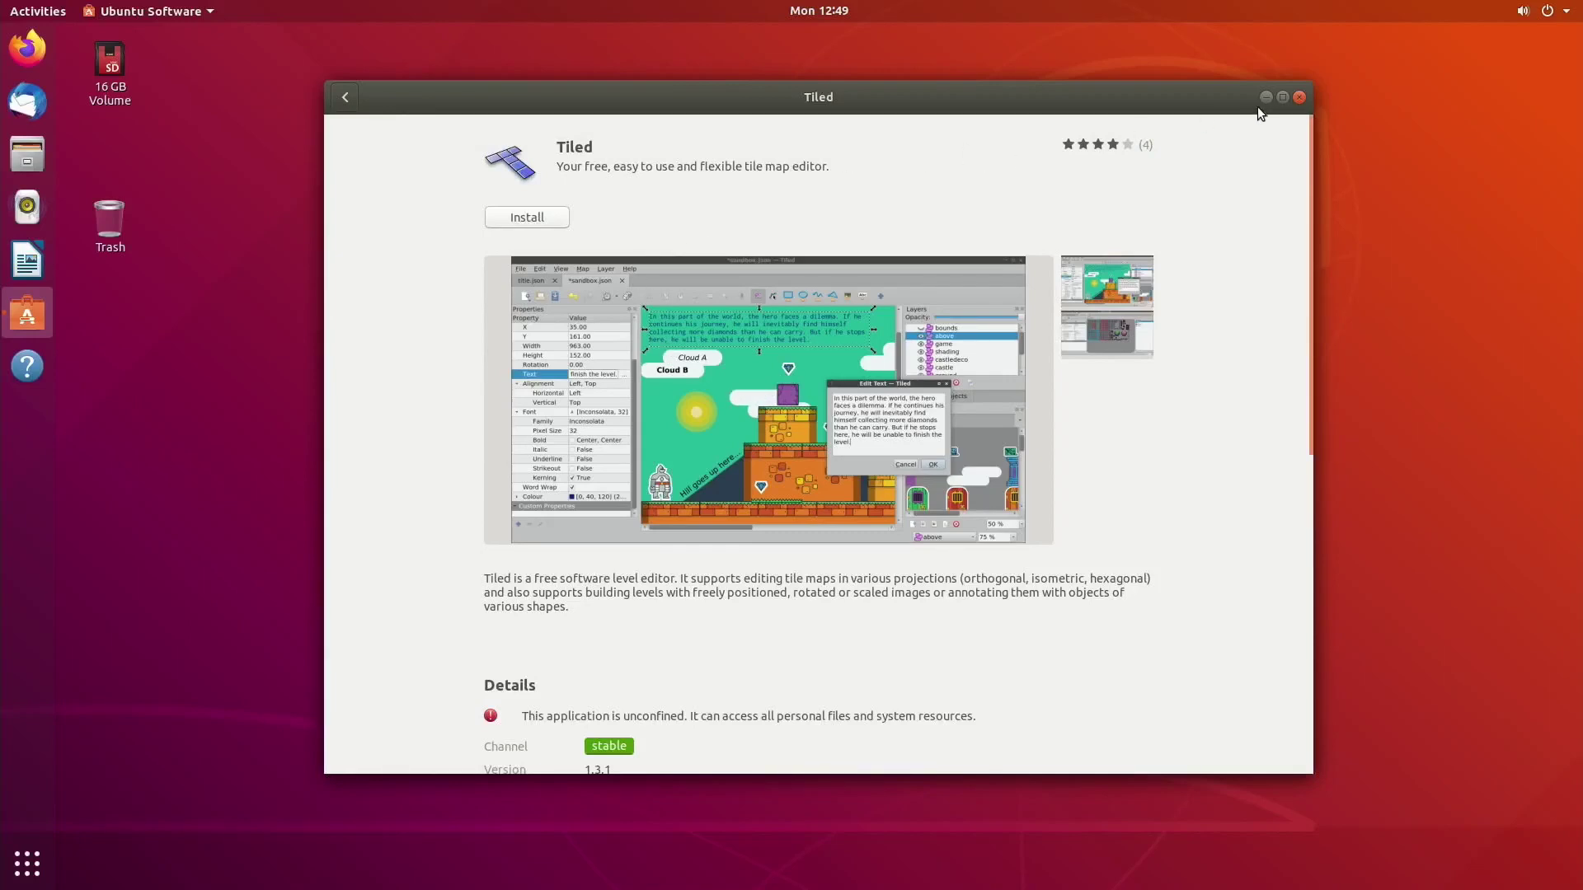
{"action": "left_click", "coordinate": [1298, 98]}
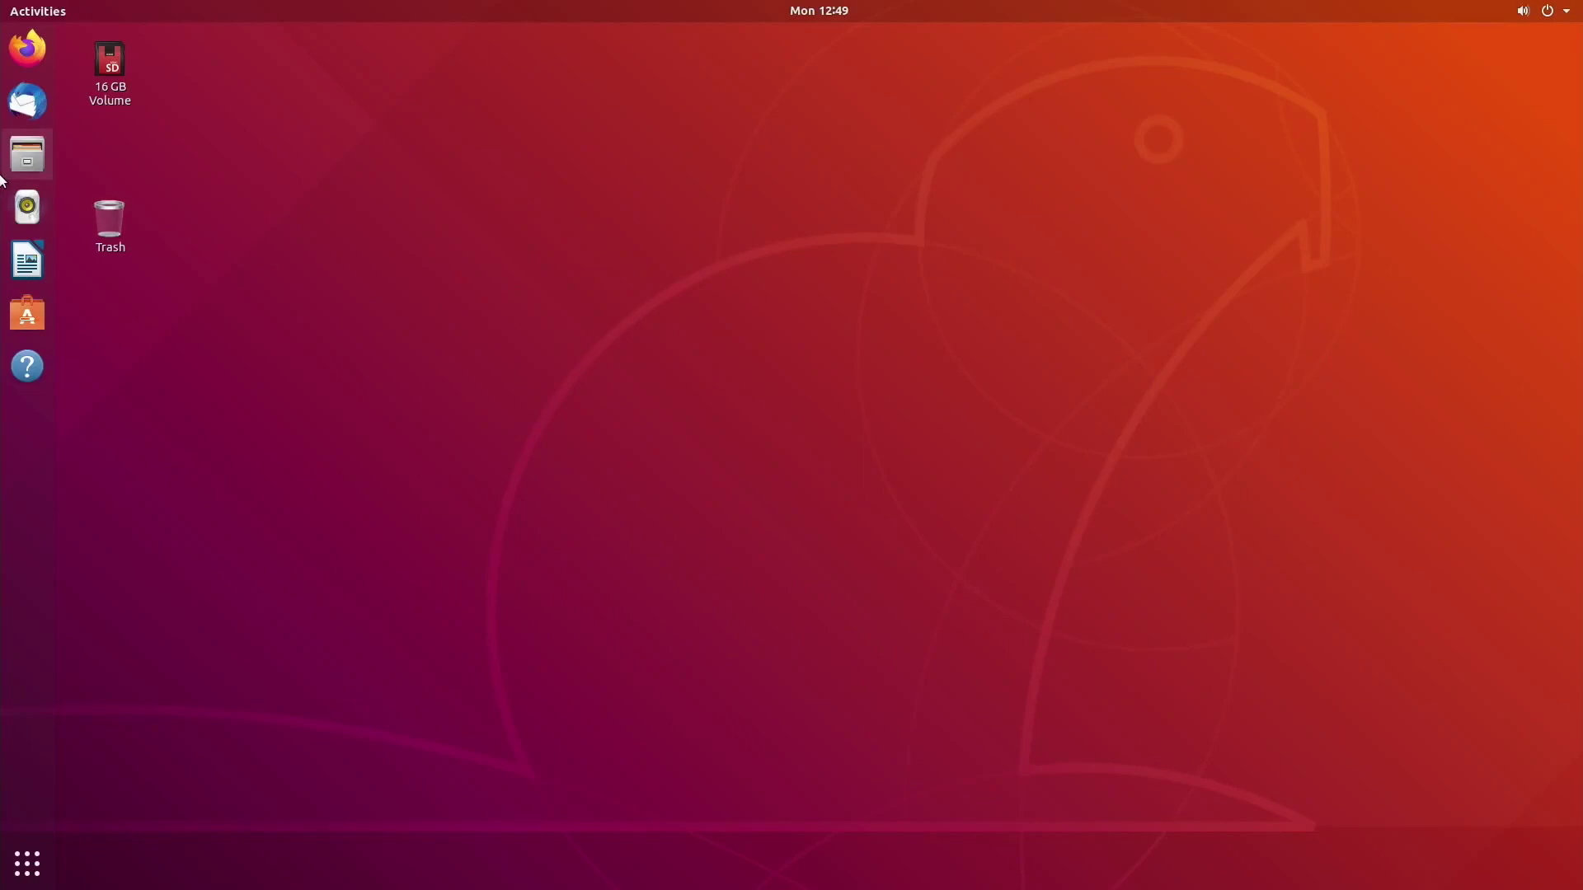
{"action": "left_click", "coordinate": [27, 50]}
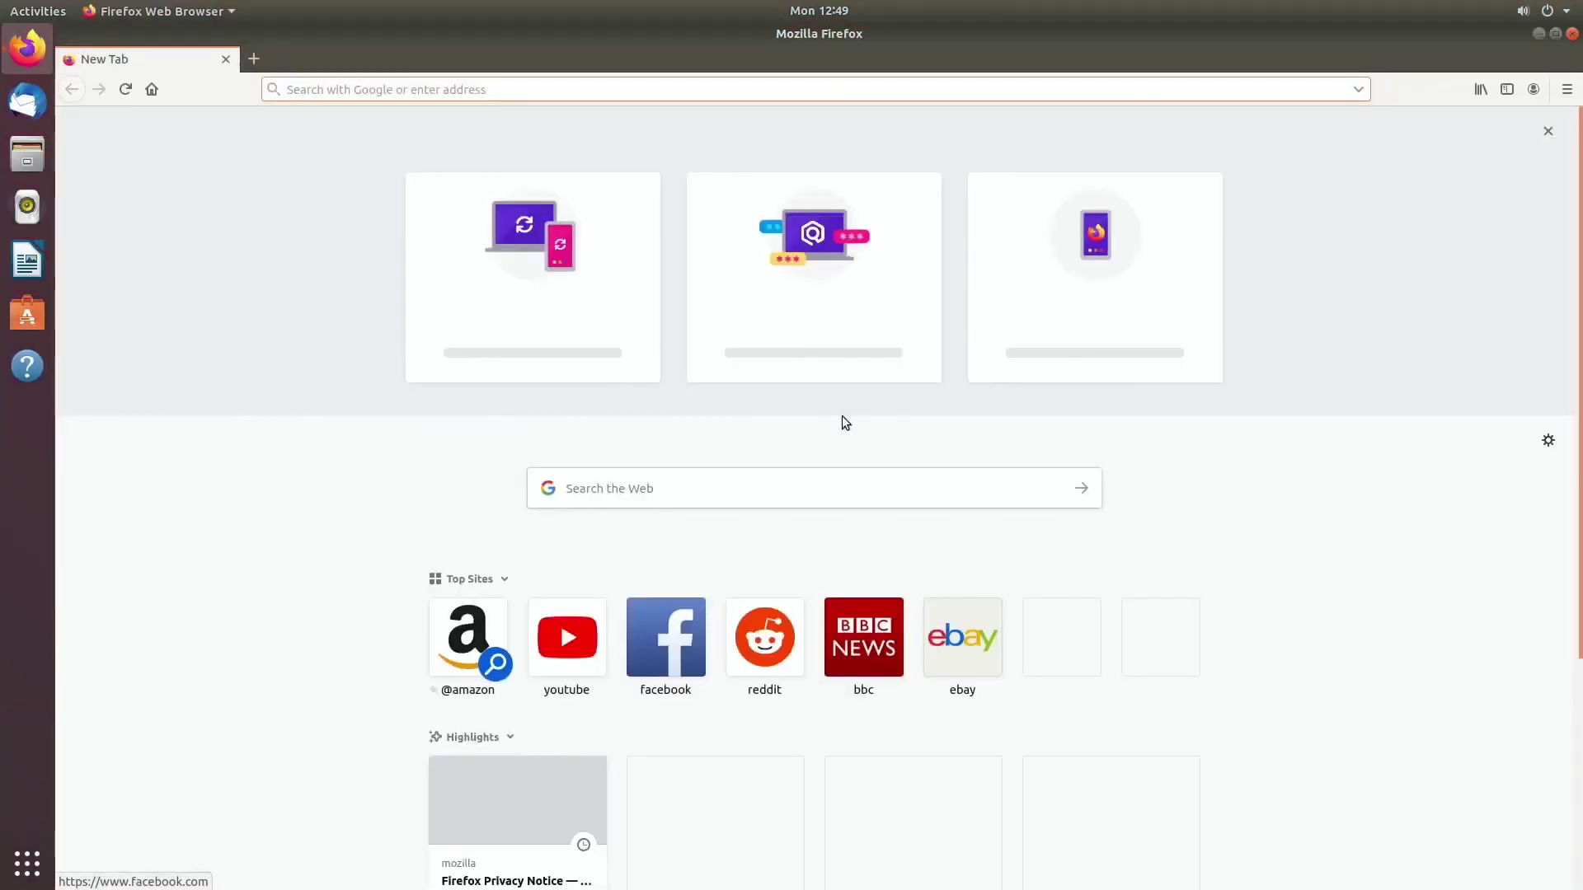
{"action": "scroll", "coordinate": [837, 666], "scroll_direction": "down", "scroll_amount": 5}
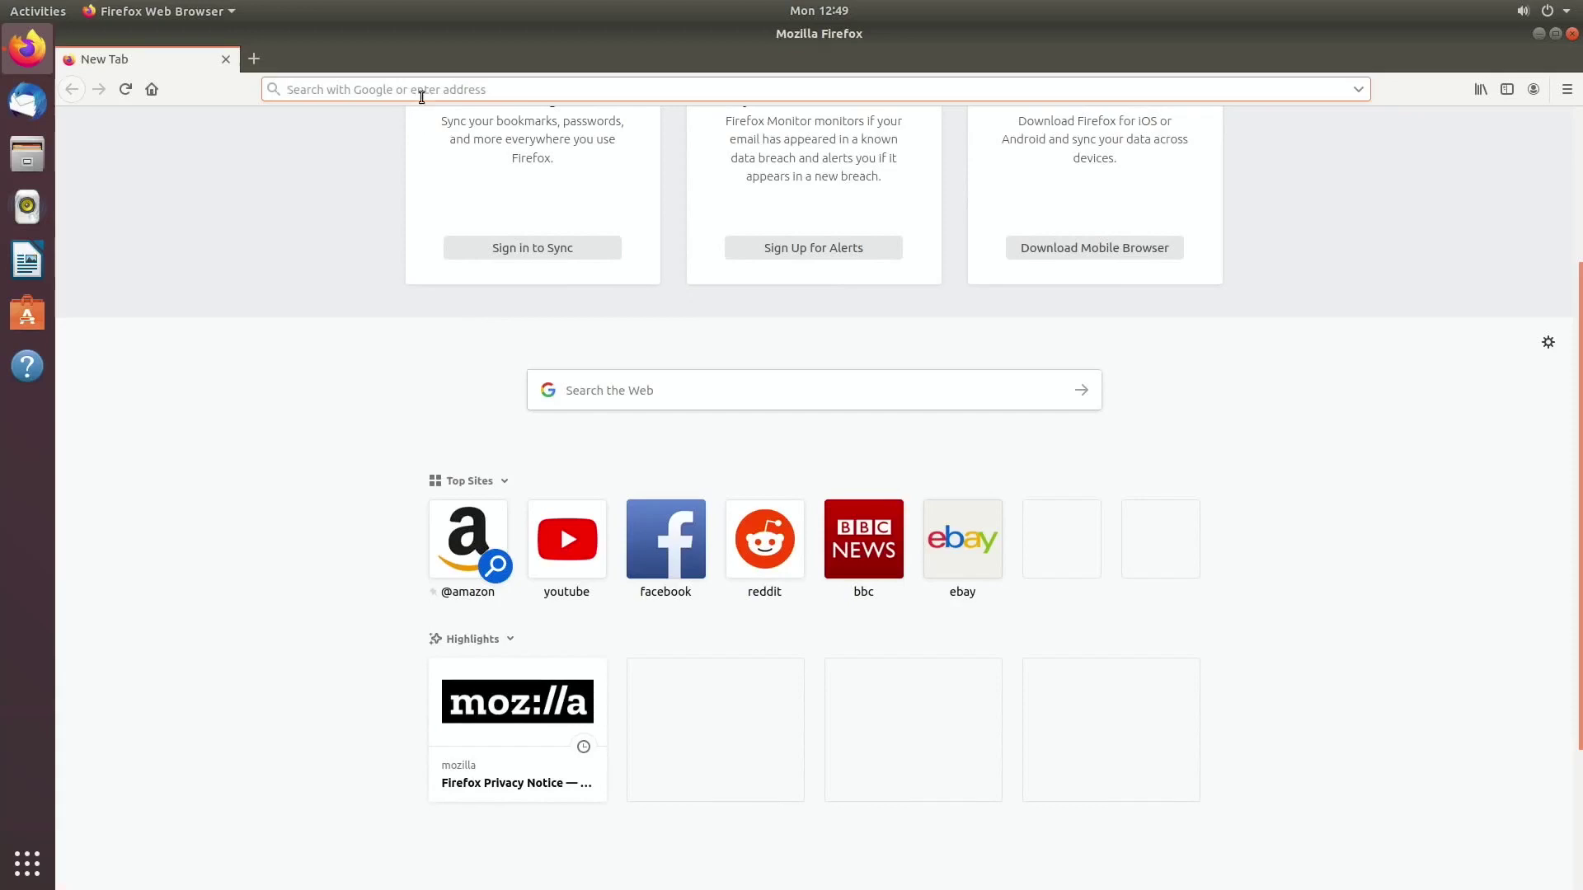
{"action": "left_click", "coordinate": [421, 94]}
{"action": "type", "text": "hotu"}
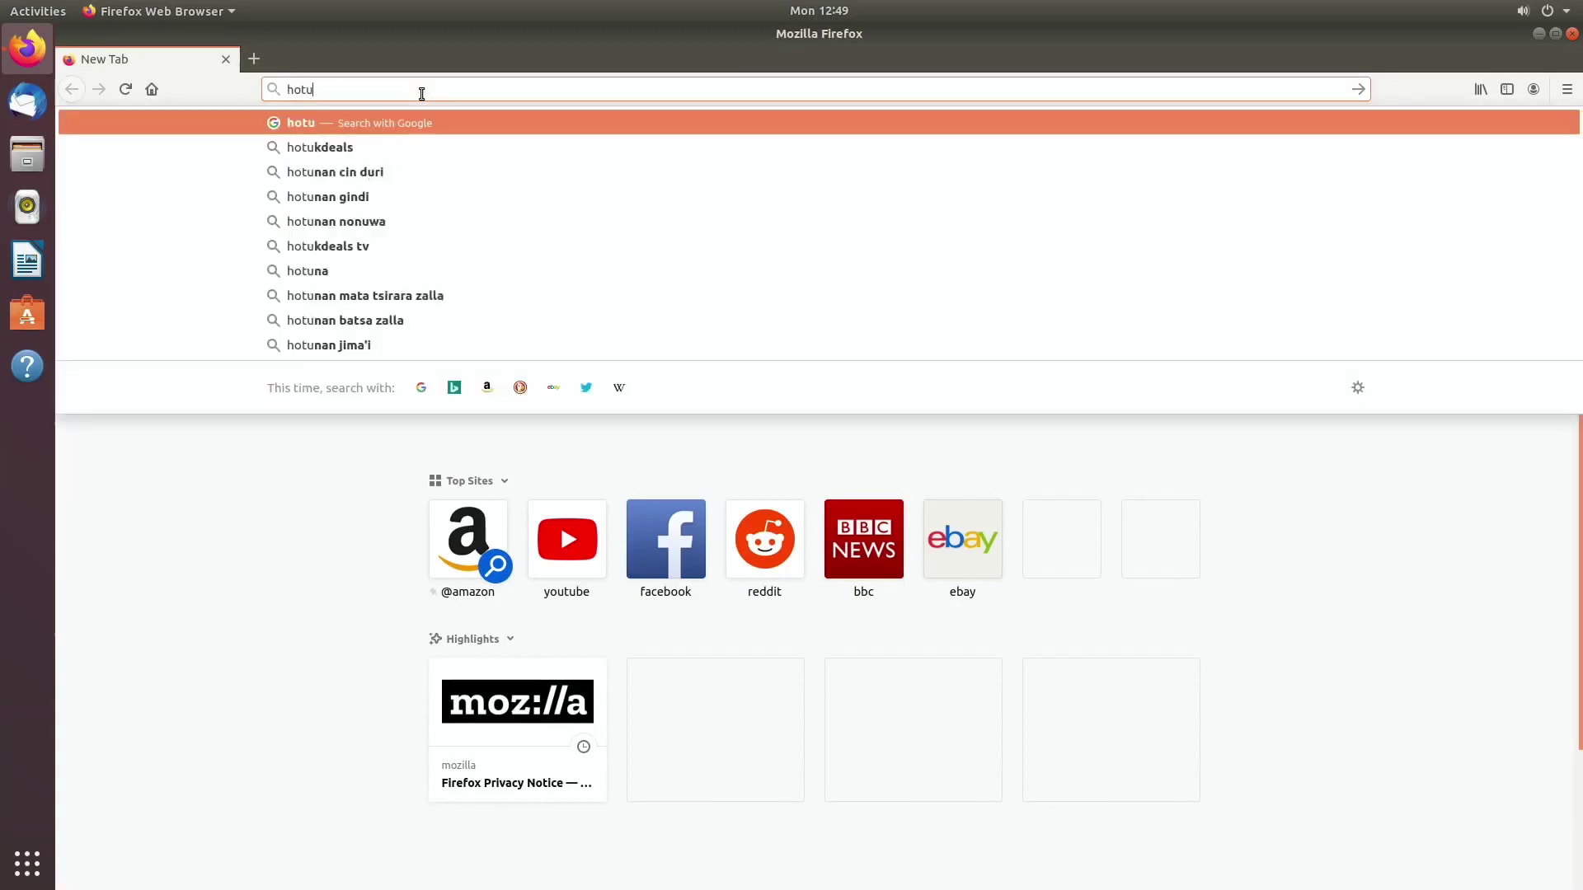
{"action": "type", "text": "kdeals"}
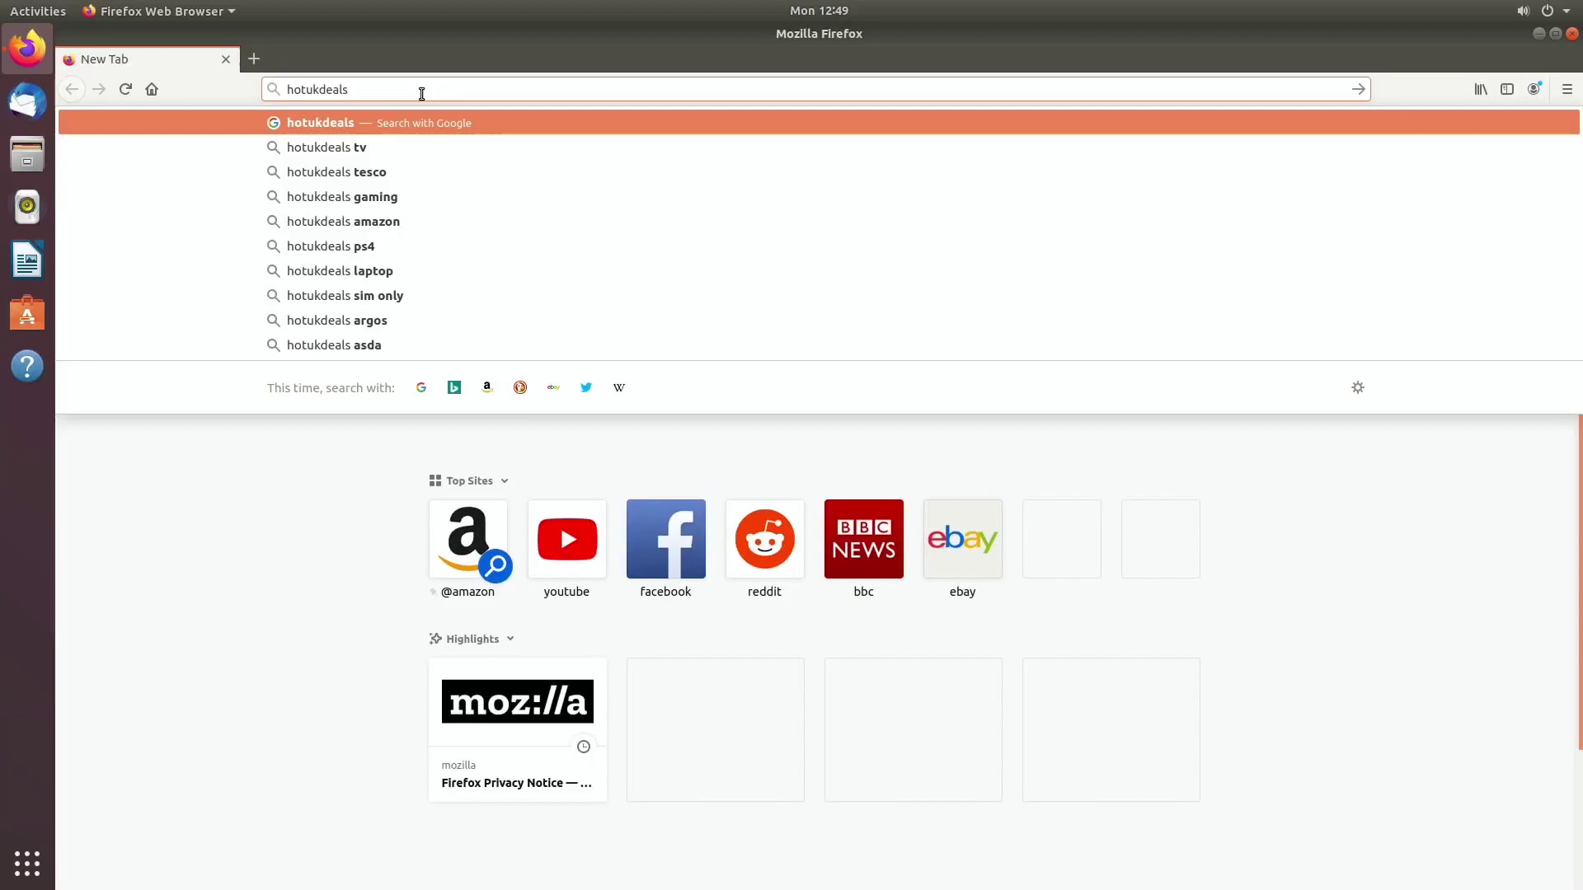
{"action": "key", "text": "Return"}
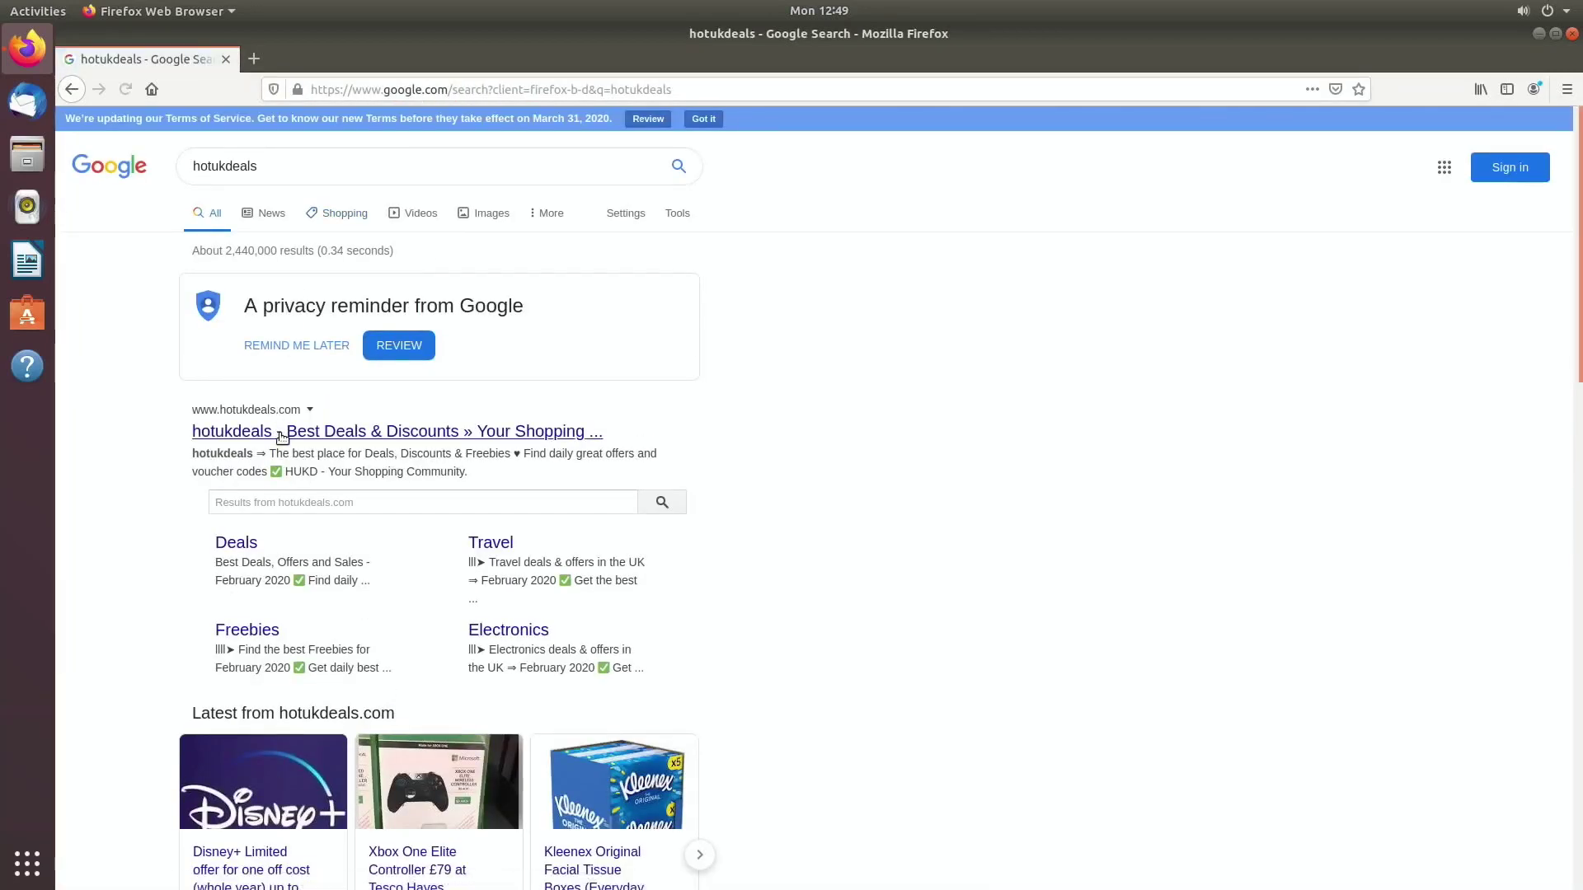
{"action": "left_click", "coordinate": [282, 435]}
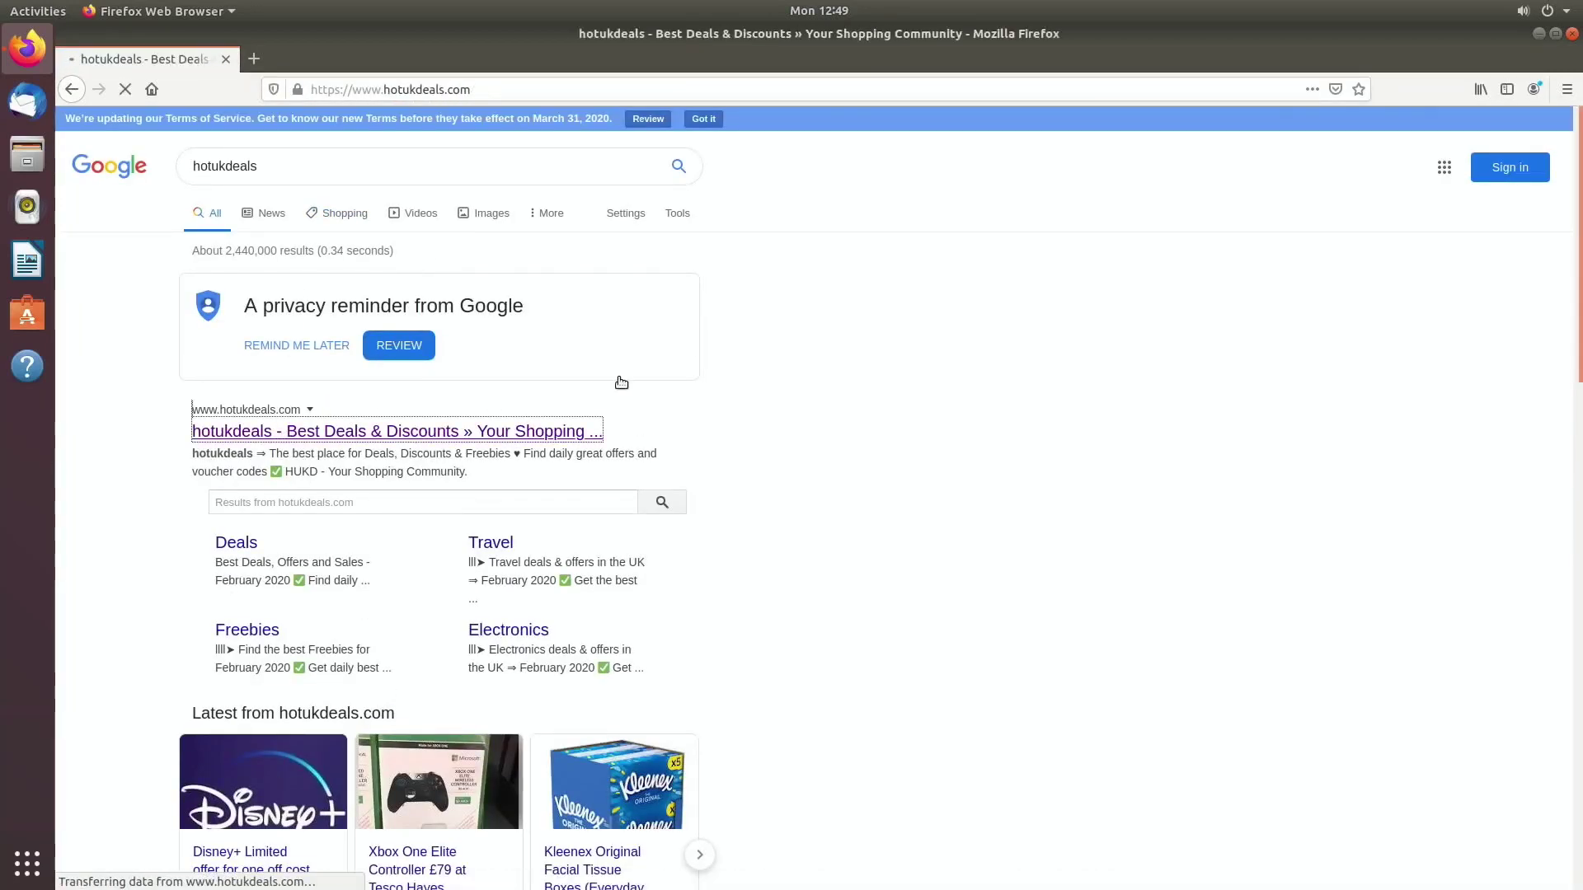
{"action": "scroll", "coordinate": [620, 384], "scroll_direction": "down", "scroll_amount": 10}
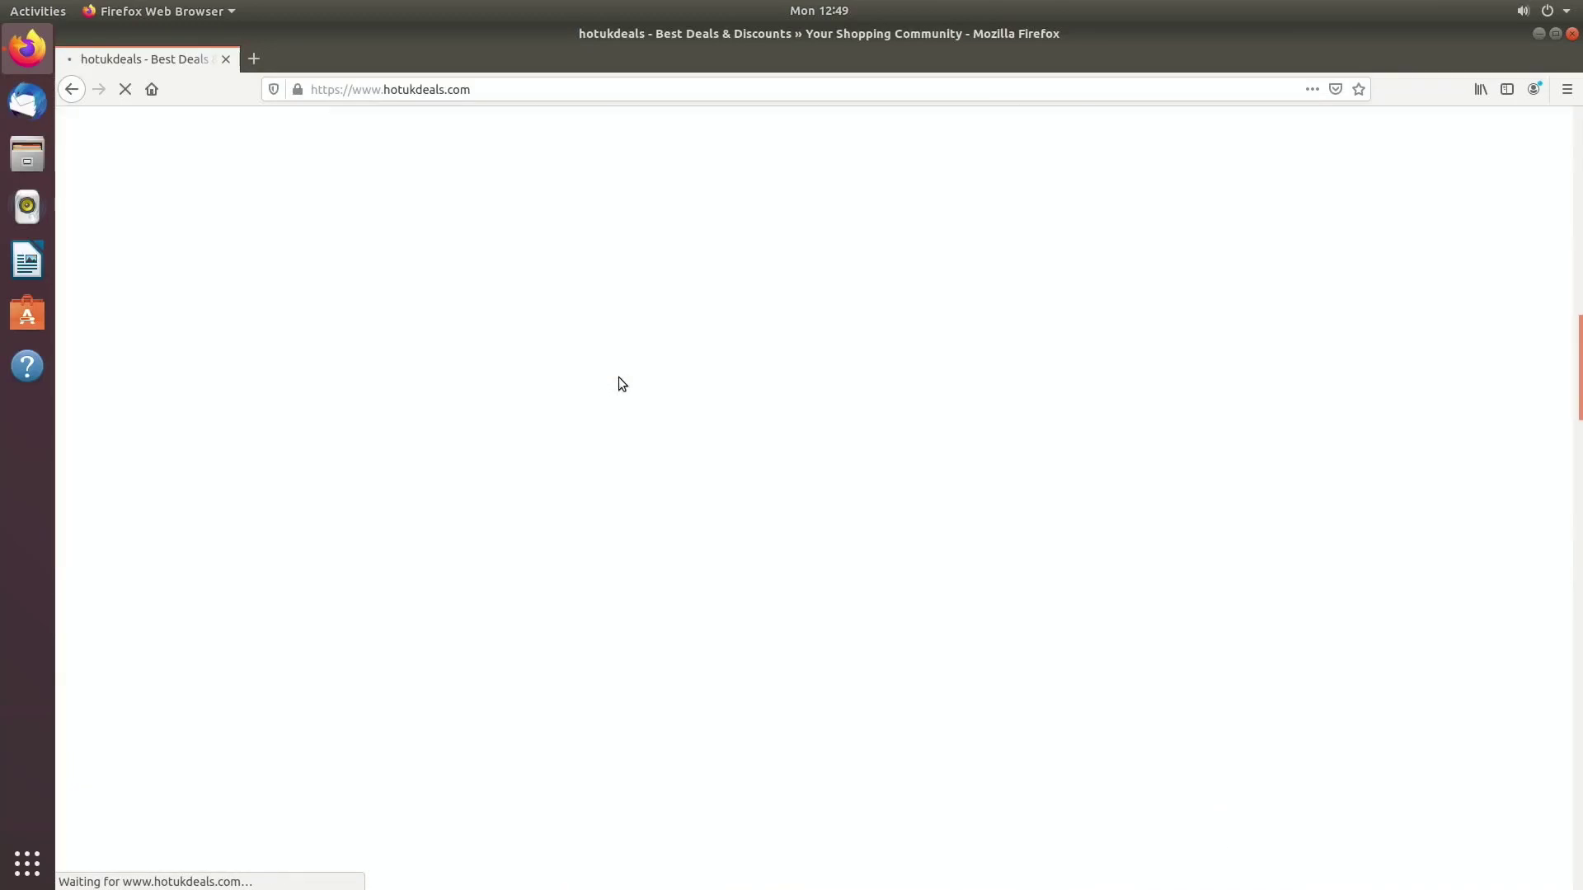
{"action": "scroll", "coordinate": [620, 382], "scroll_direction": "up", "scroll_amount": 10}
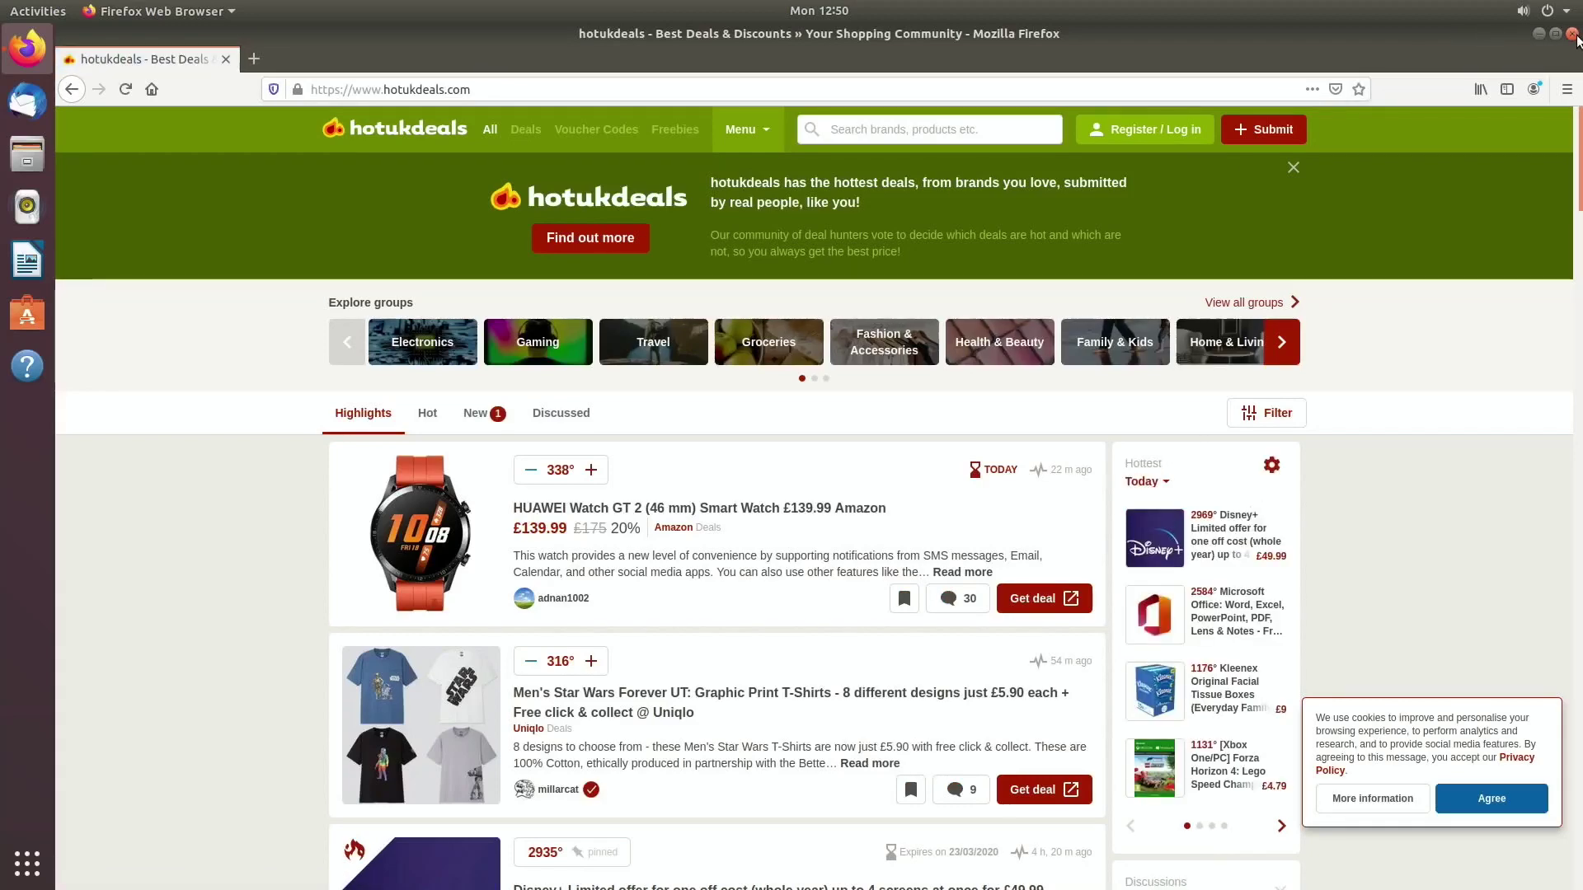
{"action": "left_click", "coordinate": [1572, 34]}
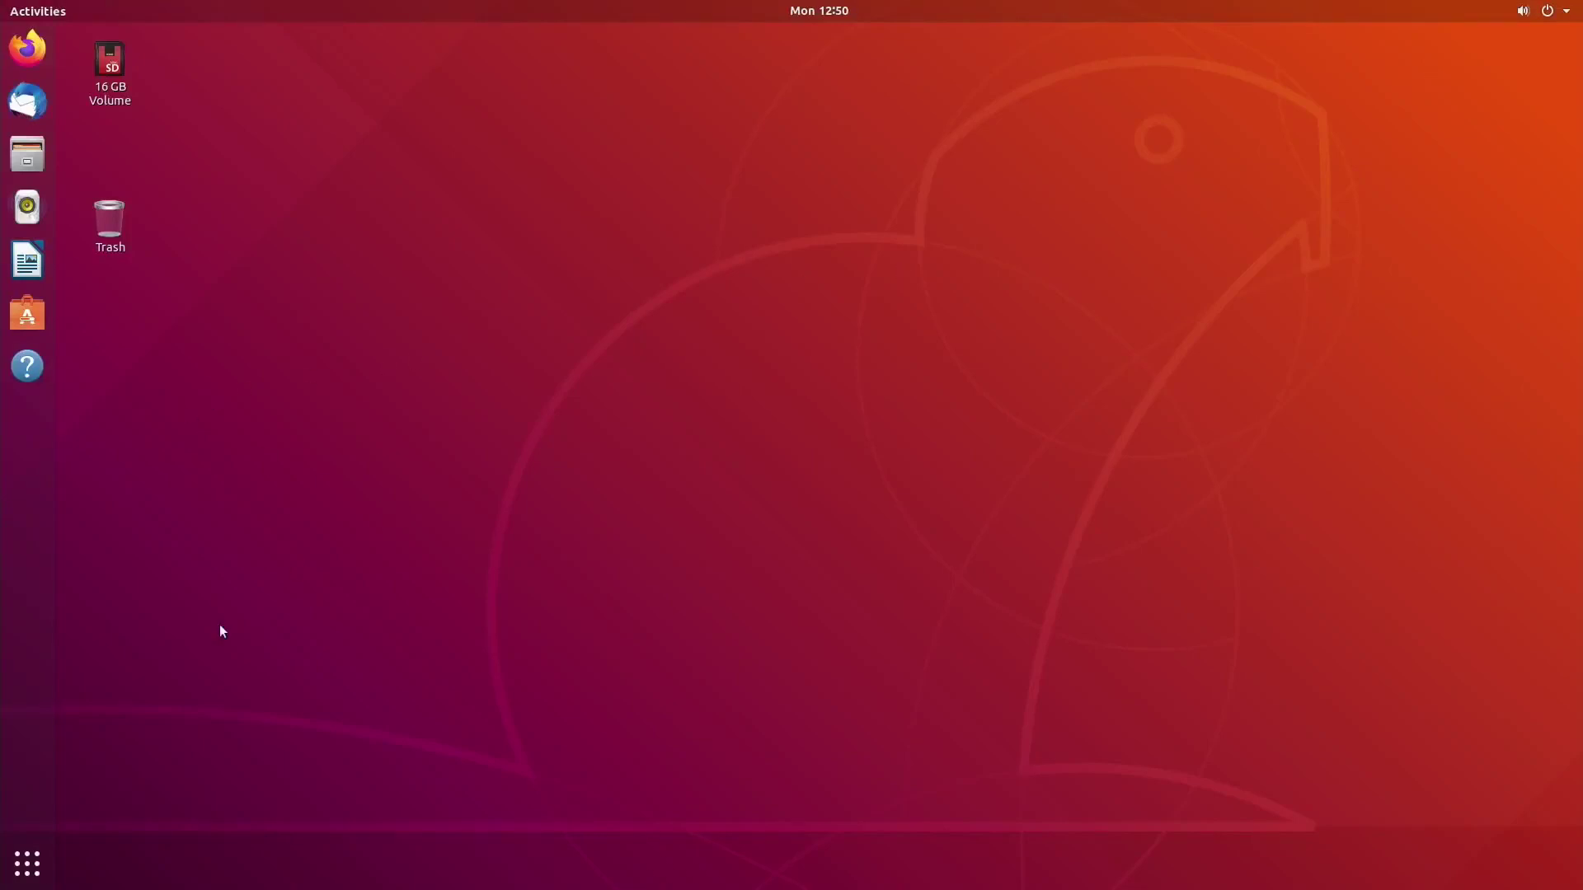
Show the applications overview switched to All, and scroll through the installed apps
{"action": "left_click", "coordinate": [36, 850]}
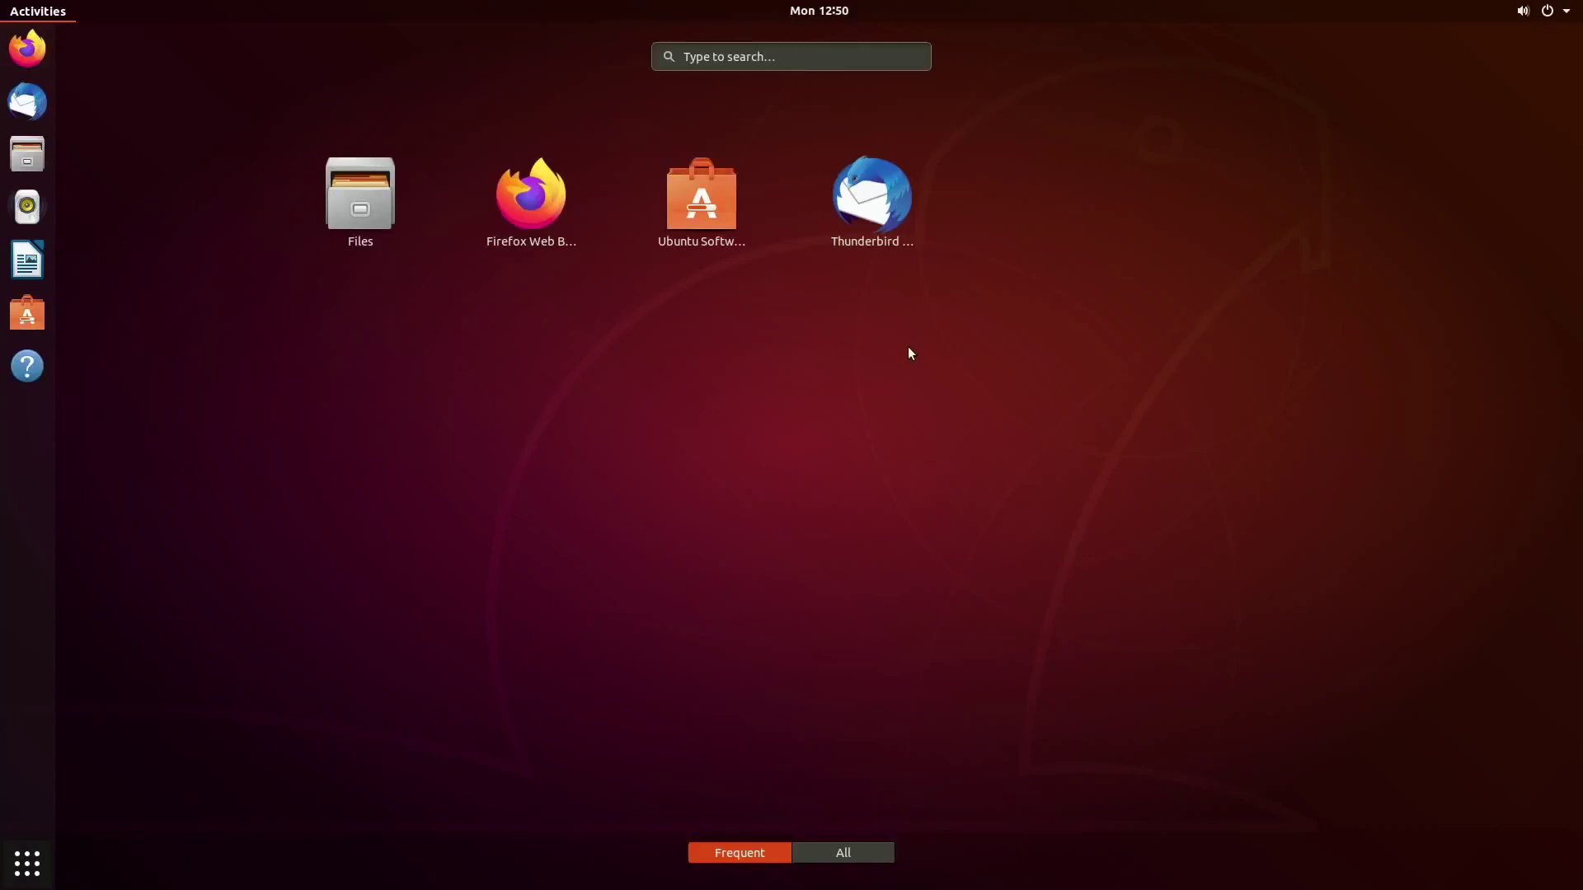
{"action": "left_click", "coordinate": [847, 853]}
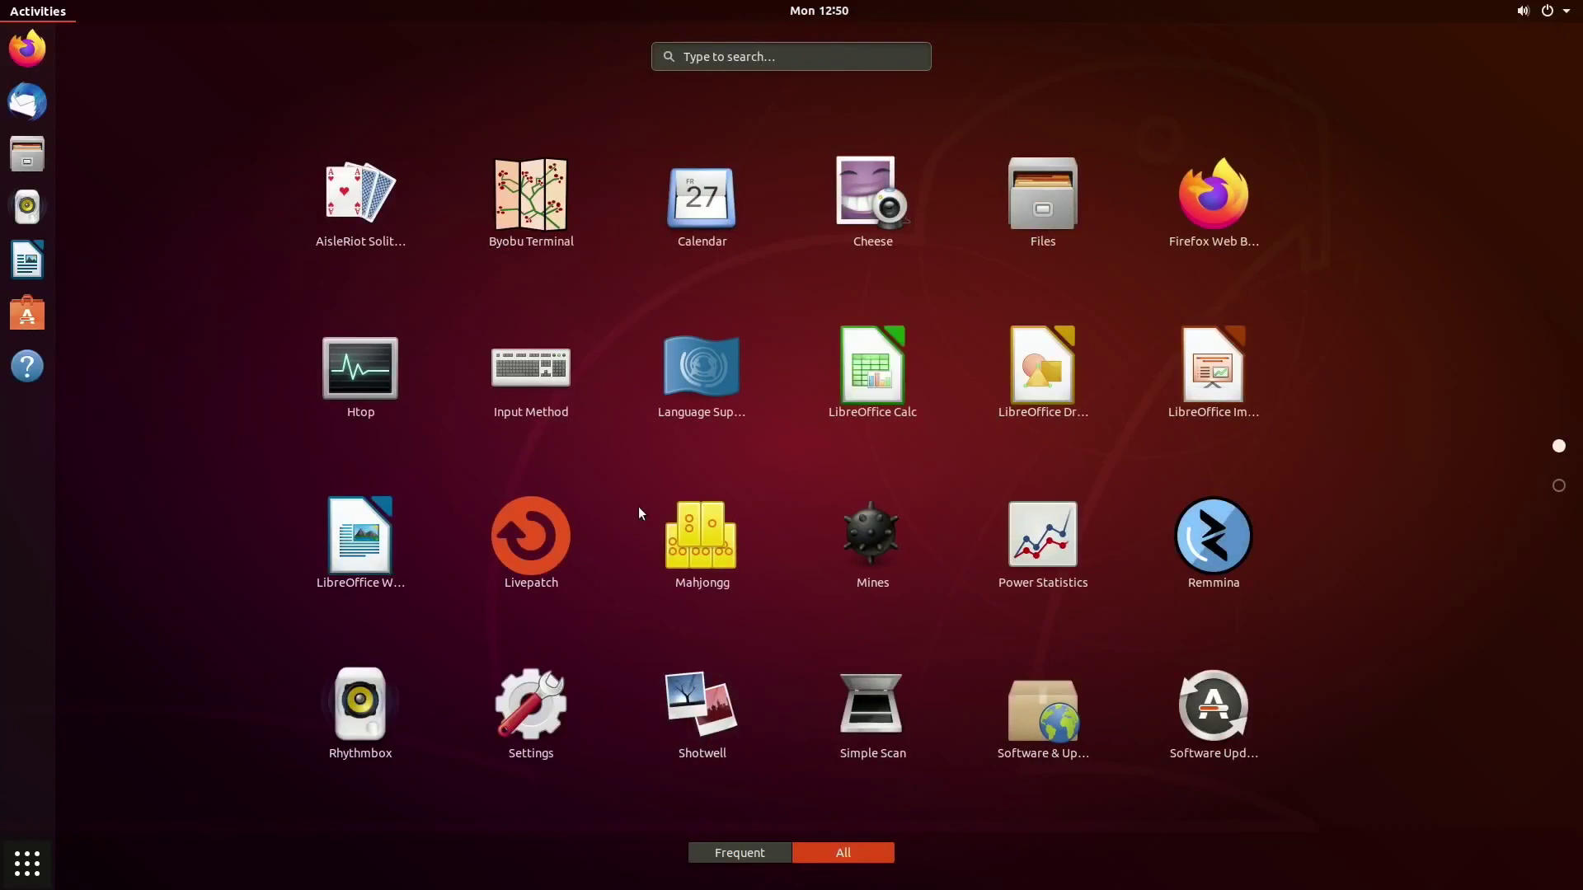
{"action": "scroll", "coordinate": [638, 506], "scroll_direction": "down", "scroll_amount": 1}
{"action": "scroll", "coordinate": [639, 506], "scroll_direction": "up", "scroll_amount": 1}
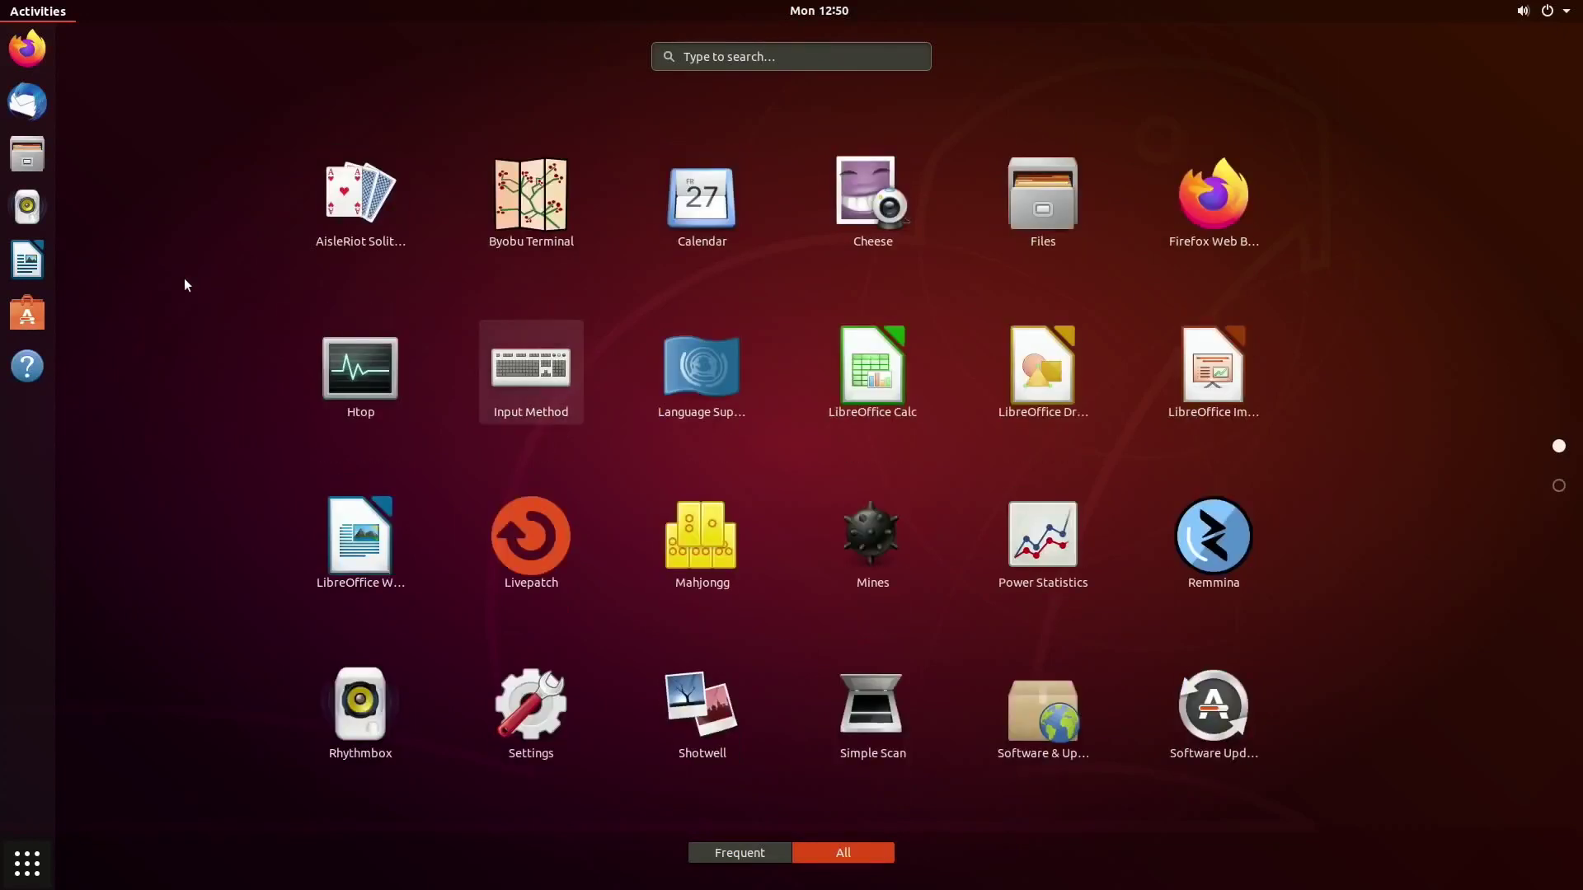